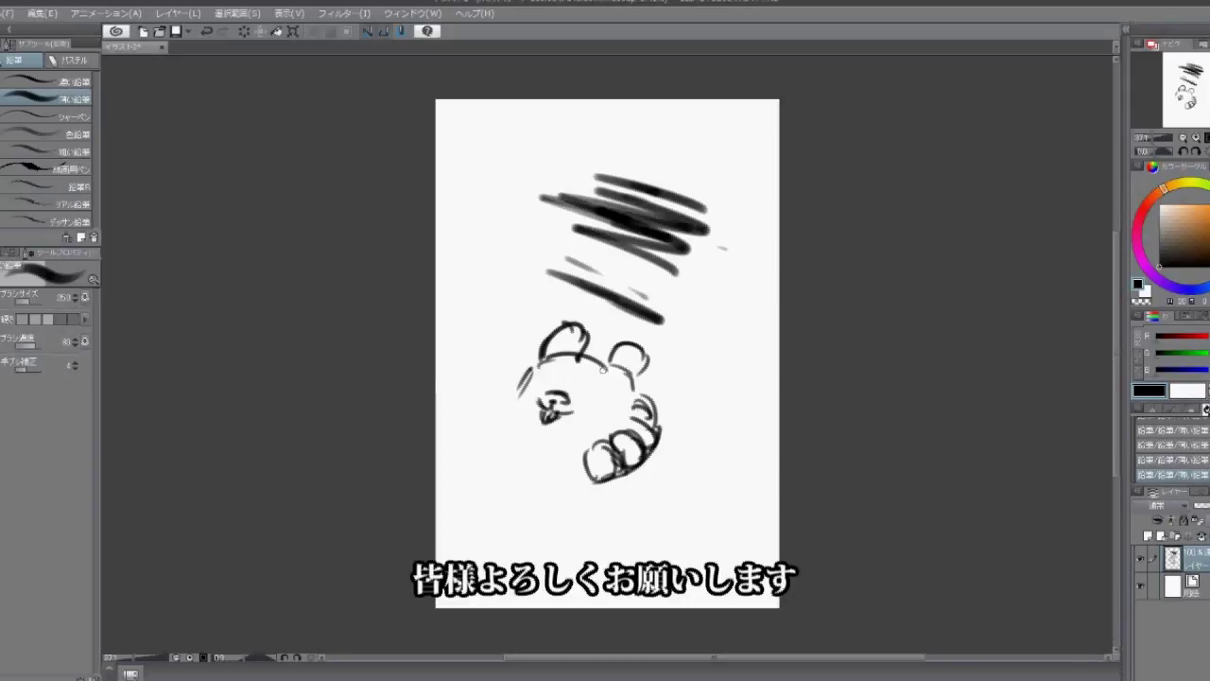
Sketch a round sun over the dark hatching, with a mountain peak and ridge line running across the page behind the animal
mouse_move(615, 172)
mouse_down()
mouse_move(567, 274)
mouse_move(662, 189)
mouse_move(653, 270)
mouse_move(700, 272)
mouse_move(779, 310)
mouse_up()
drag(737, 248, 605, 322)
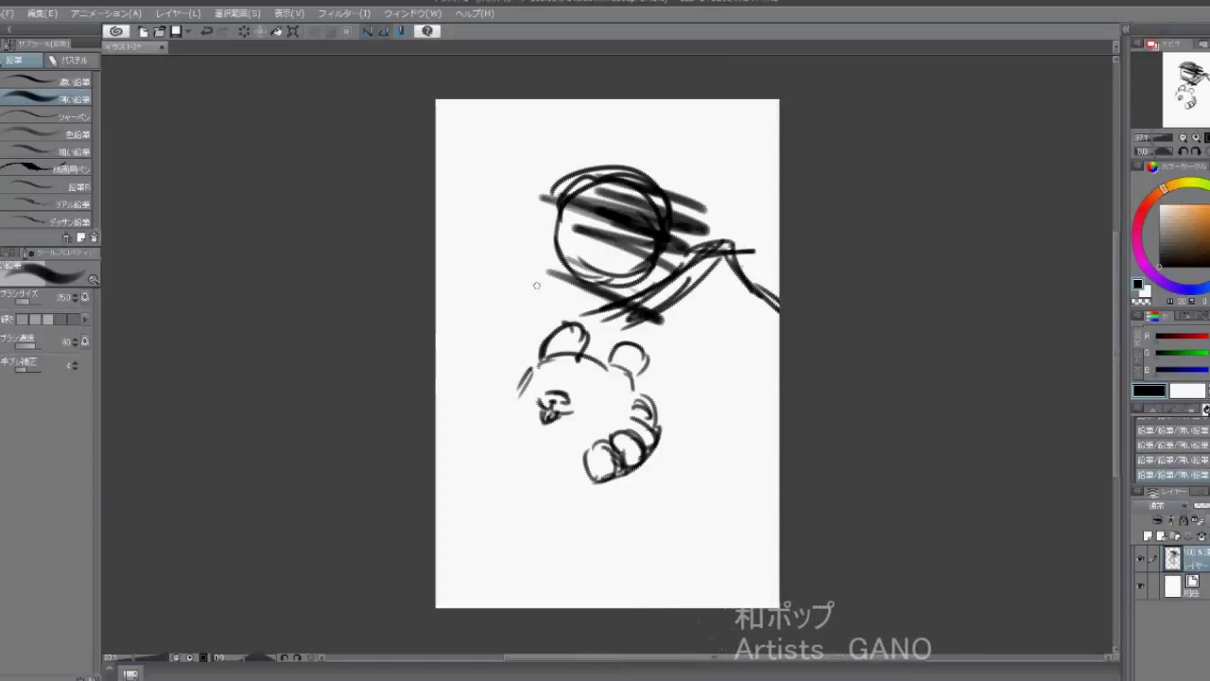
drag(436, 284, 755, 251)
Sketch the dog's rounded head outline below the ridge and close the lower curve of its thick collar
scroll(605, 397, up, 2)
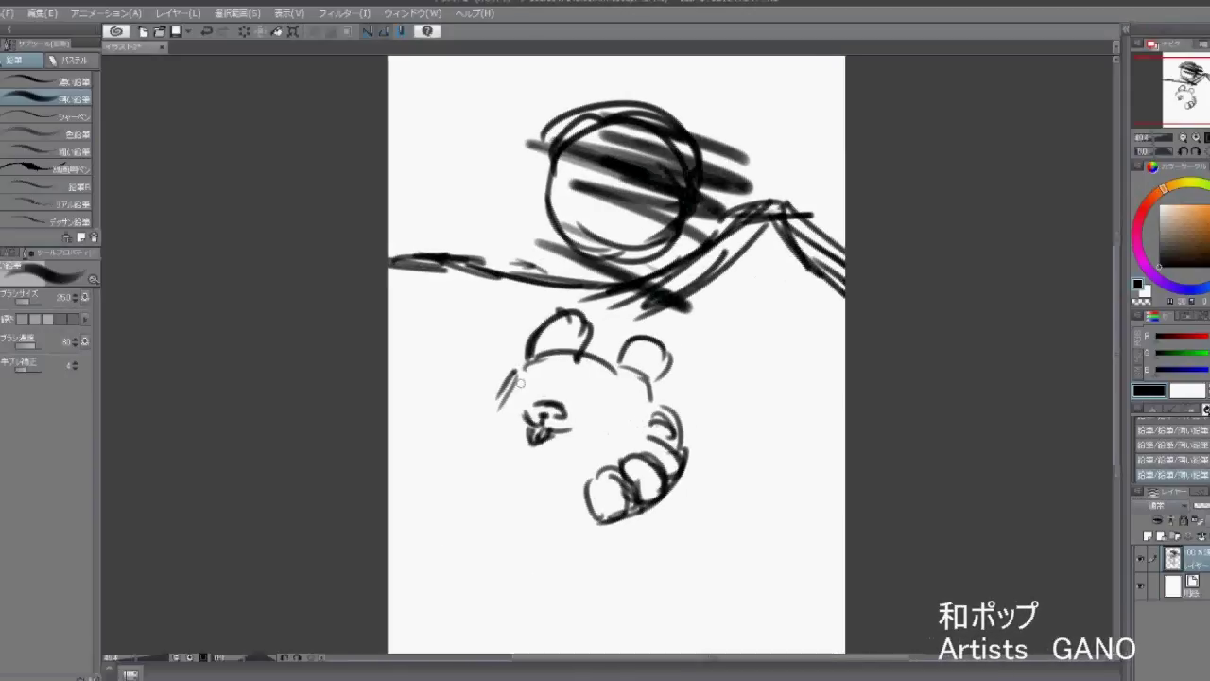
drag(530, 360, 662, 425)
drag(577, 378, 511, 350)
drag(577, 270, 426, 331)
mouse_move(431, 321)
mouse_down()
mouse_move(517, 436)
mouse_move(547, 454)
mouse_up()
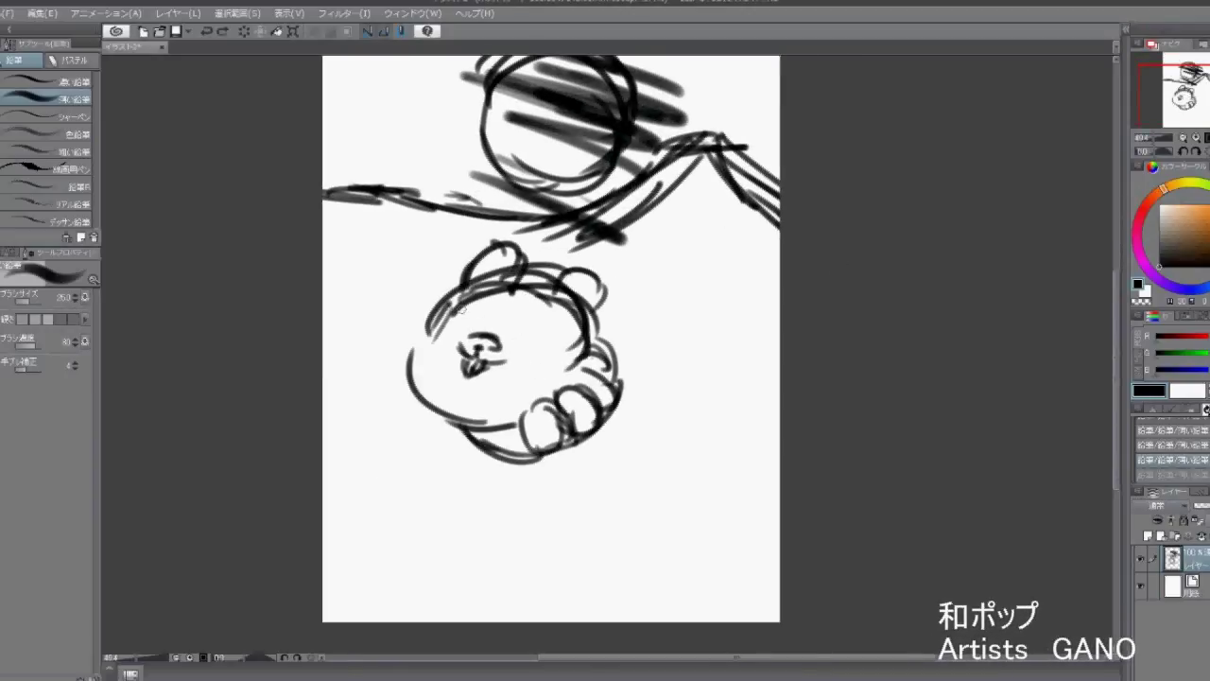
Draw the dog's dark eyes, nose, brow lines and mouth, and darken the outlines of both ears
mouse_move(470, 337)
mouse_down()
mouse_move(497, 348)
mouse_move(480, 427)
mouse_up()
mouse_move(439, 308)
mouse_down()
mouse_move(547, 272)
mouse_move(575, 321)
mouse_up()
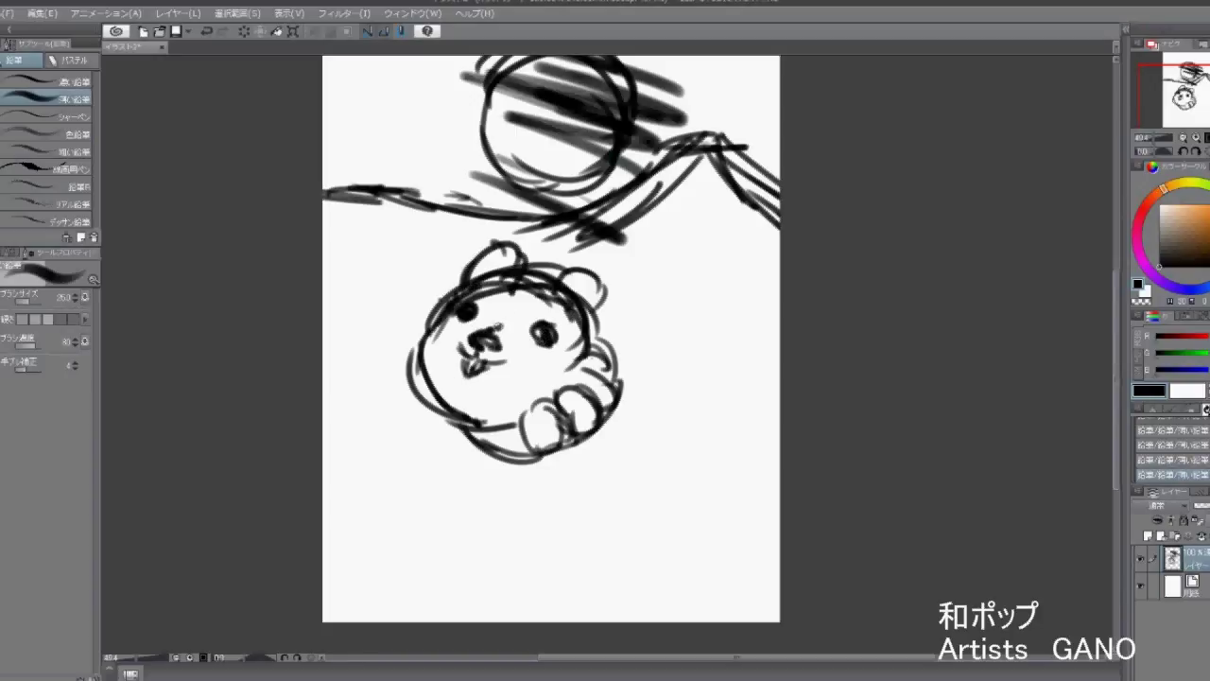
drag(491, 295, 505, 331)
drag(478, 266, 518, 248)
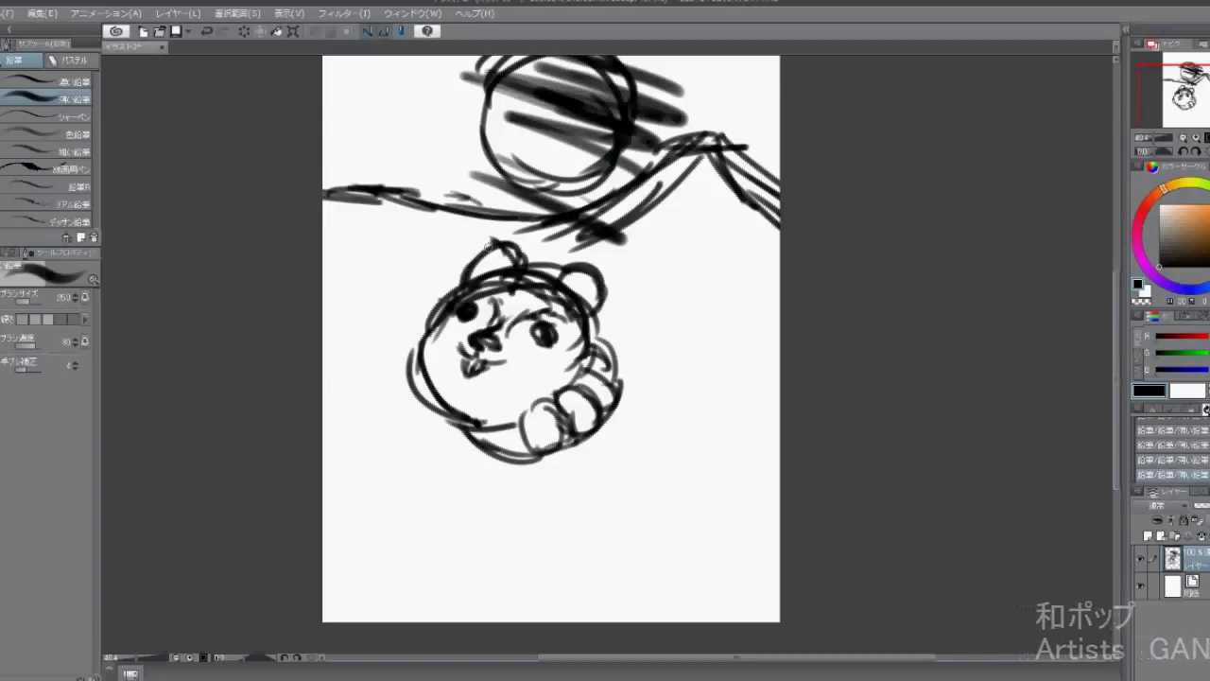
drag(500, 308, 516, 331)
drag(462, 362, 490, 378)
Extend the collar around the neck and rough in the curved back and the front of the chest
mouse_move(492, 426)
mouse_down()
mouse_move(488, 395)
mouse_move(479, 431)
mouse_up()
drag(481, 426, 442, 404)
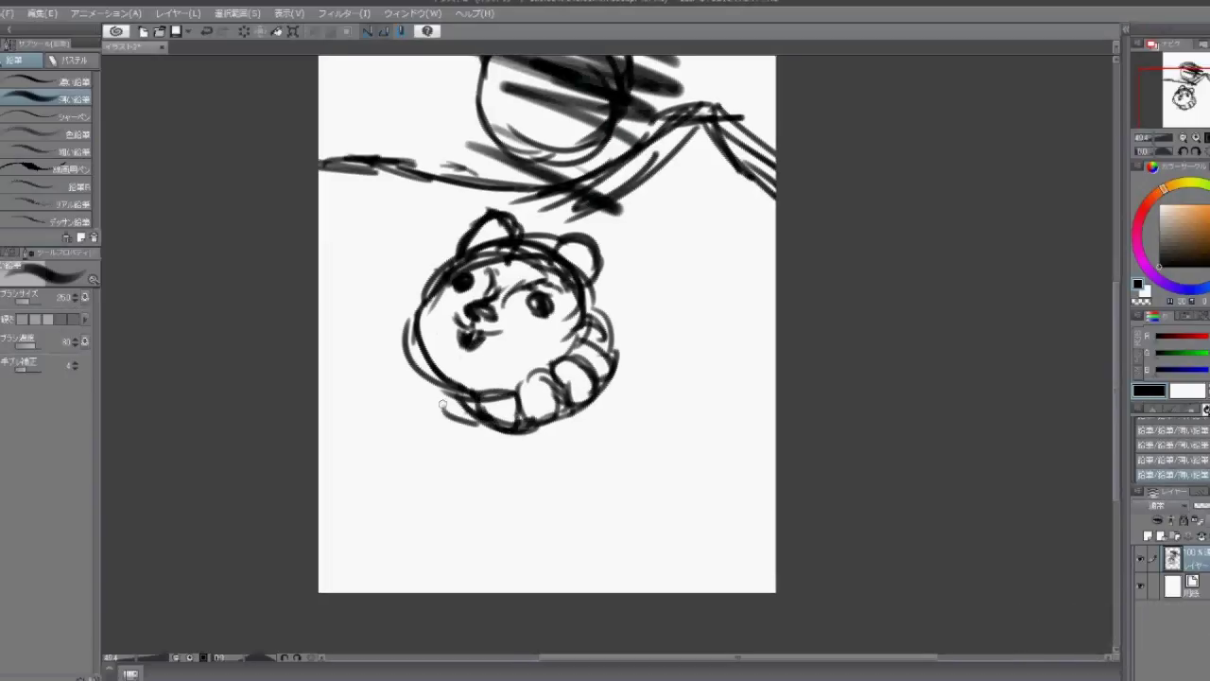
mouse_move(605, 376)
mouse_down()
mouse_move(639, 501)
mouse_move(568, 518)
mouse_up()
drag(437, 403, 440, 478)
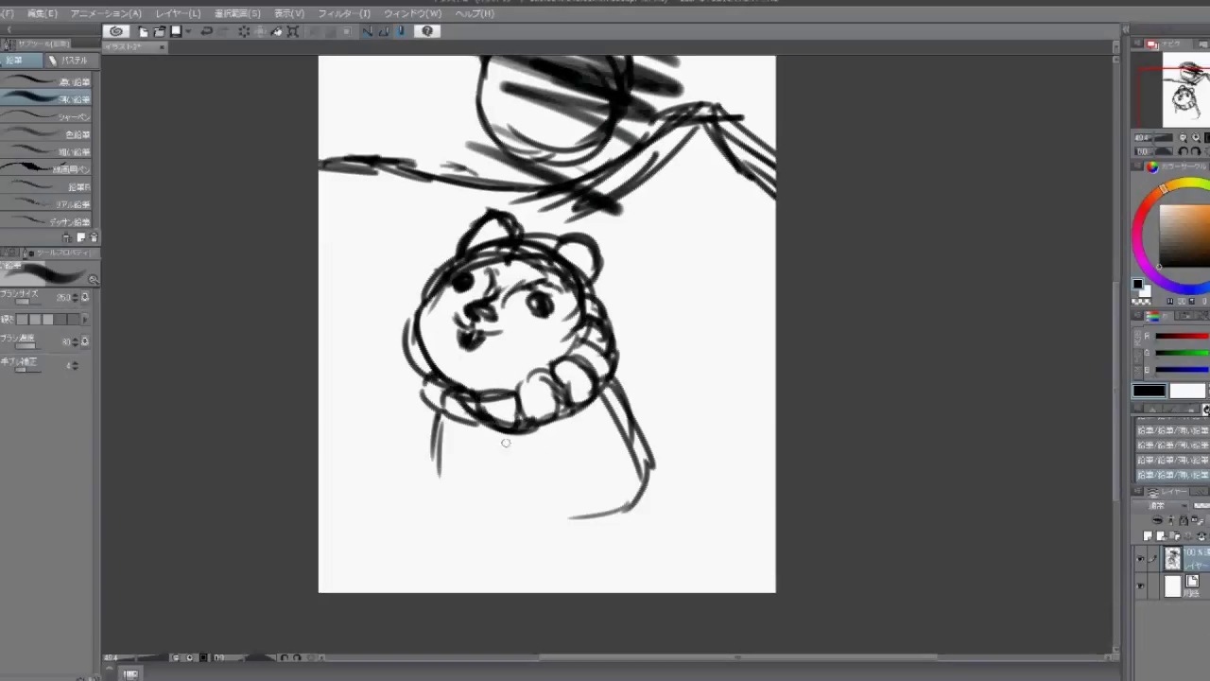
Sketch the dog's two front legs beneath the collar
drag(527, 439, 501, 493)
mouse_move(464, 420)
mouse_down()
mouse_move(445, 459)
mouse_move(472, 505)
mouse_up()
drag(537, 441, 488, 517)
drag(445, 422, 456, 507)
Draw the sitting dog's rounded haunch, hind paw and belly line
mouse_move(592, 427)
mouse_down()
mouse_move(587, 514)
mouse_move(558, 503)
mouse_up()
mouse_move(605, 513)
mouse_down()
mouse_move(560, 511)
mouse_move(649, 520)
mouse_up()
drag(592, 429, 651, 479)
drag(518, 514, 567, 520)
Draw a tall, pointed, curving tail with a fluffy outer edge behind the dog
drag(673, 341, 652, 450)
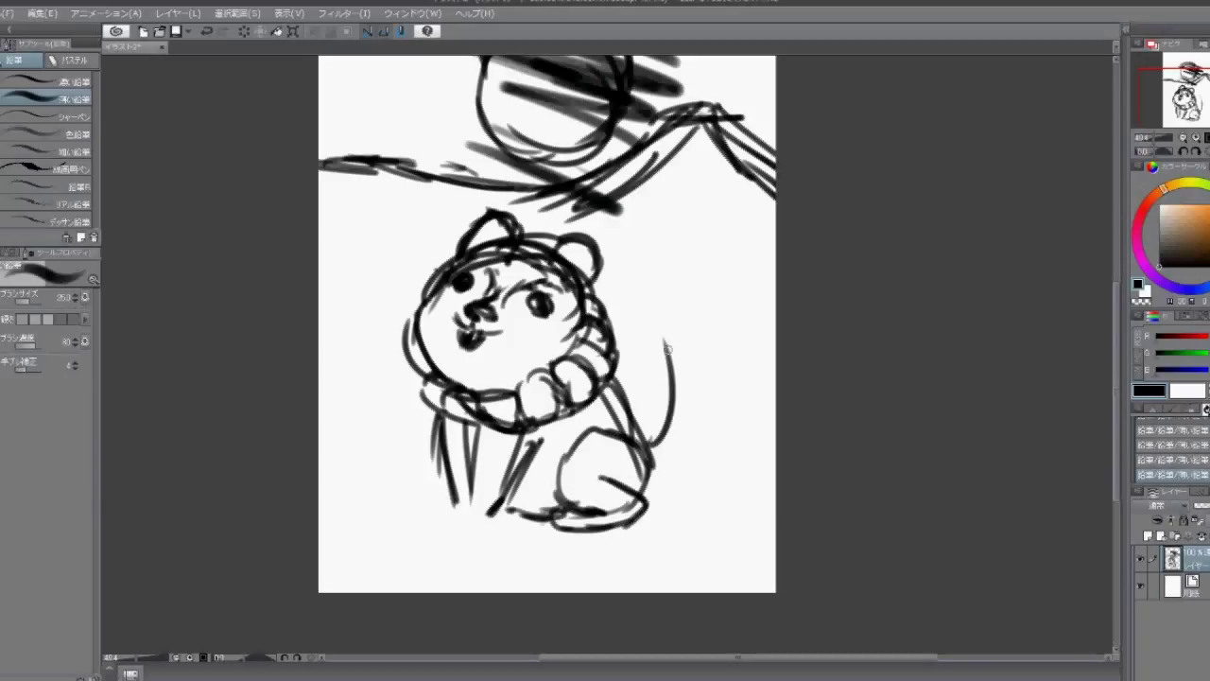
drag(639, 282, 675, 378)
mouse_move(682, 331)
mouse_down()
mouse_move(718, 397)
mouse_move(653, 472)
mouse_up()
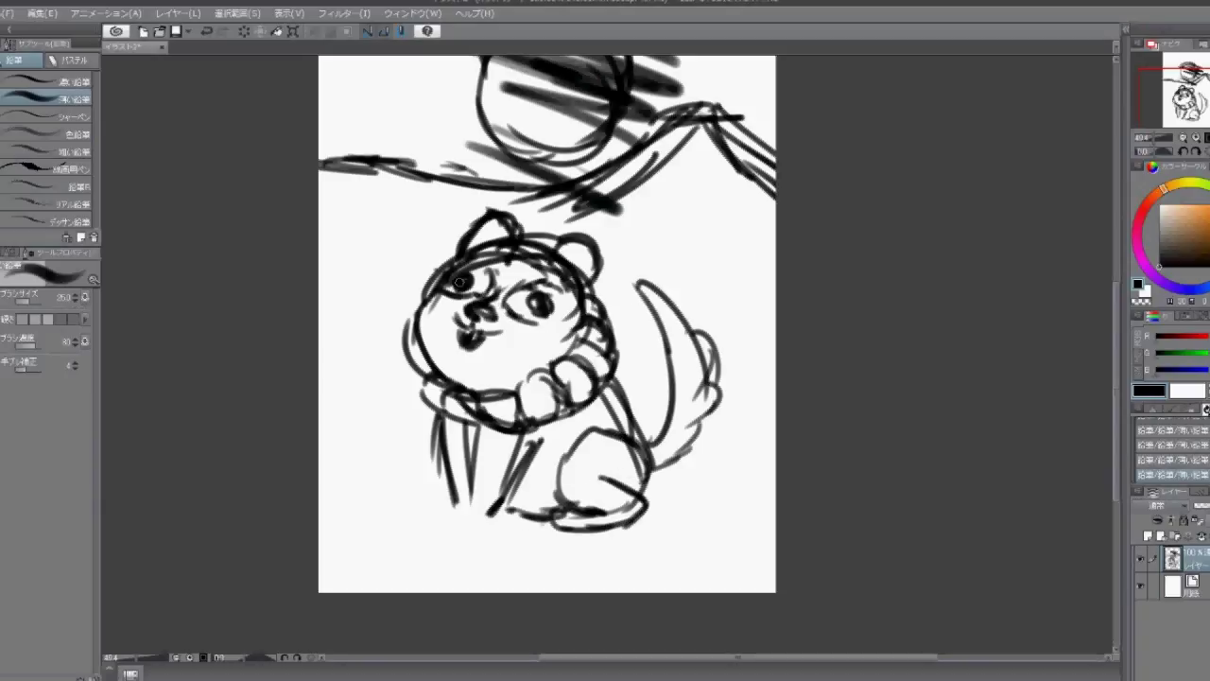
Refine the dog's face by outlining the eyes and darkening the brow, nose and mouth
drag(458, 278, 463, 285)
drag(494, 303, 556, 331)
drag(487, 250, 537, 293)
drag(465, 314, 495, 319)
drag(456, 323, 511, 340)
Draw straight rays radiating outward from the sun toward the upper edges of the page
scroll(484, 246, up, 5)
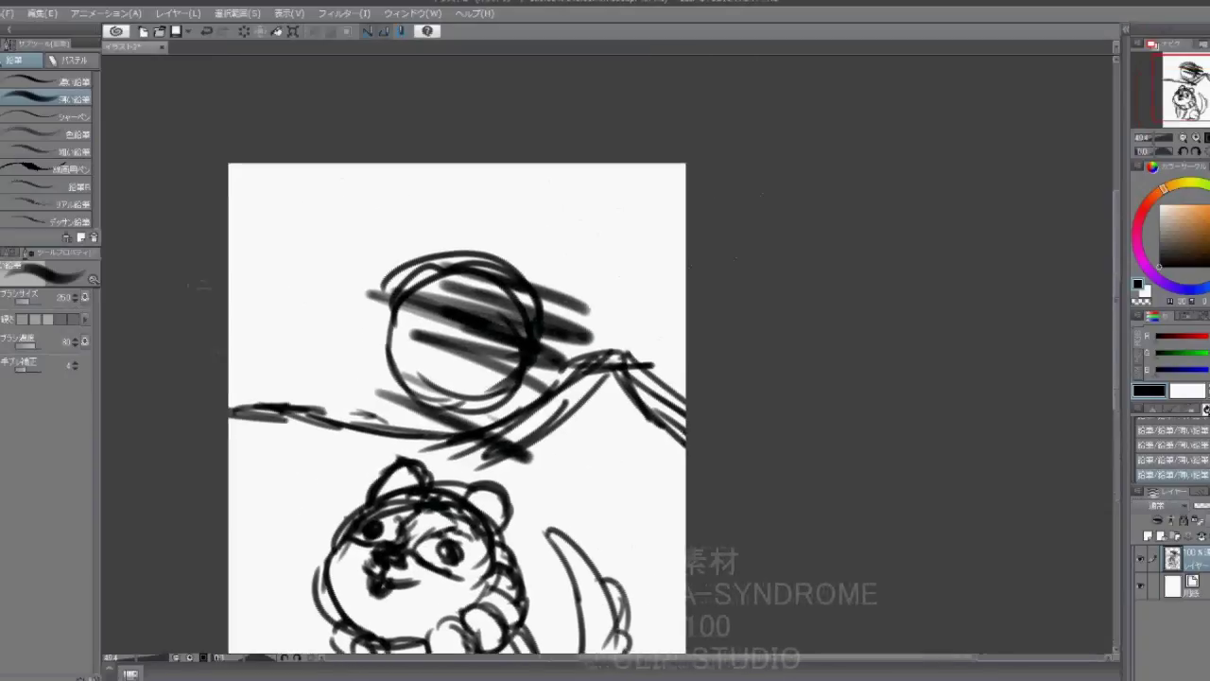
drag(499, 142, 468, 231)
drag(319, 139, 544, 388)
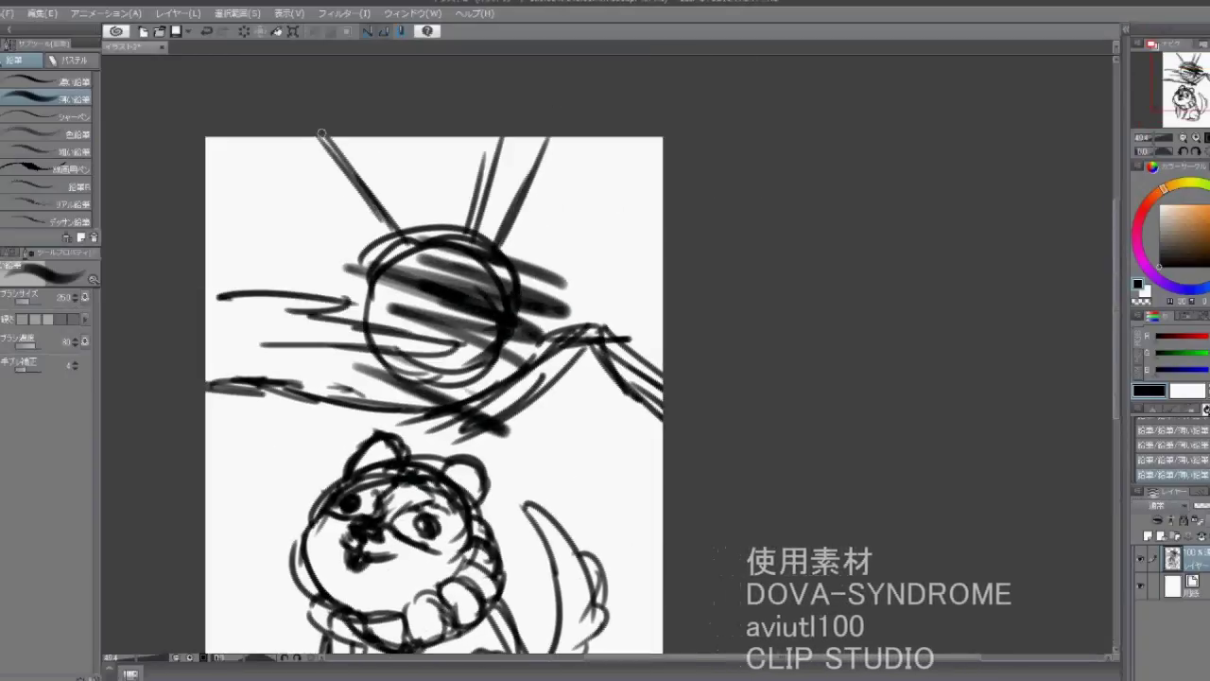
drag(233, 154, 359, 247)
drag(548, 139, 496, 241)
drag(612, 188, 510, 270)
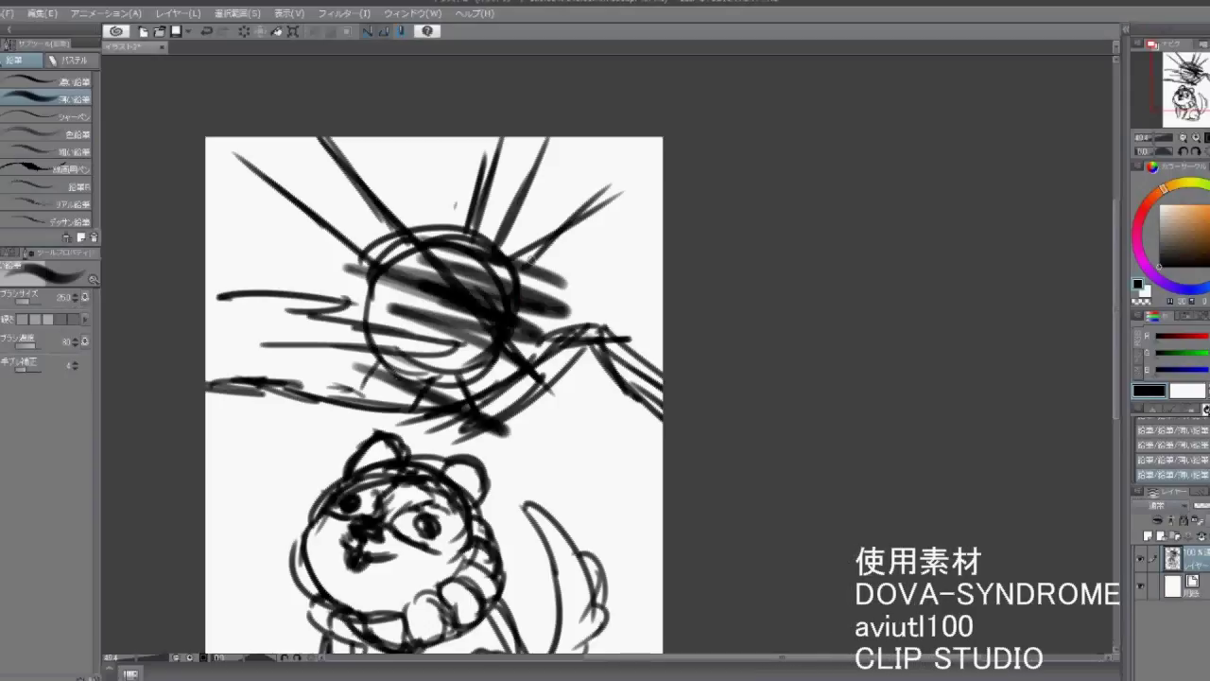
drag(644, 242, 538, 285)
drag(224, 221, 363, 285)
drag(210, 259, 353, 280)
Sketch small lumpy cloud shapes beside the sun, above the ridge line
scroll(236, 220, down, 3)
drag(238, 213, 310, 200)
drag(299, 232, 321, 236)
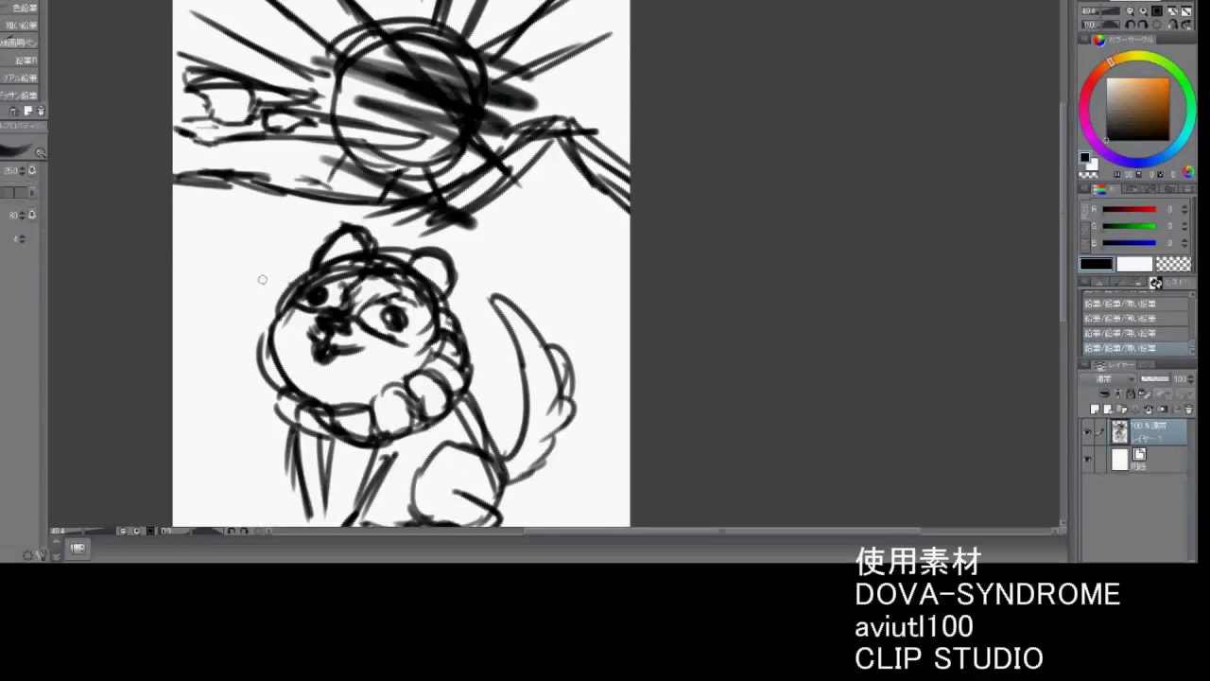
Thicken the lines of the dog's cheek, collar and front legs with additional pencil strokes
drag(261, 280, 307, 213)
mouse_move(380, 327)
mouse_down()
mouse_move(371, 416)
mouse_move(341, 414)
mouse_up()
scroll(444, 284, up, 2)
mouse_move(333, 269)
mouse_down()
mouse_move(310, 303)
mouse_move(308, 350)
mouse_up()
drag(477, 318, 421, 363)
drag(407, 142, 378, 218)
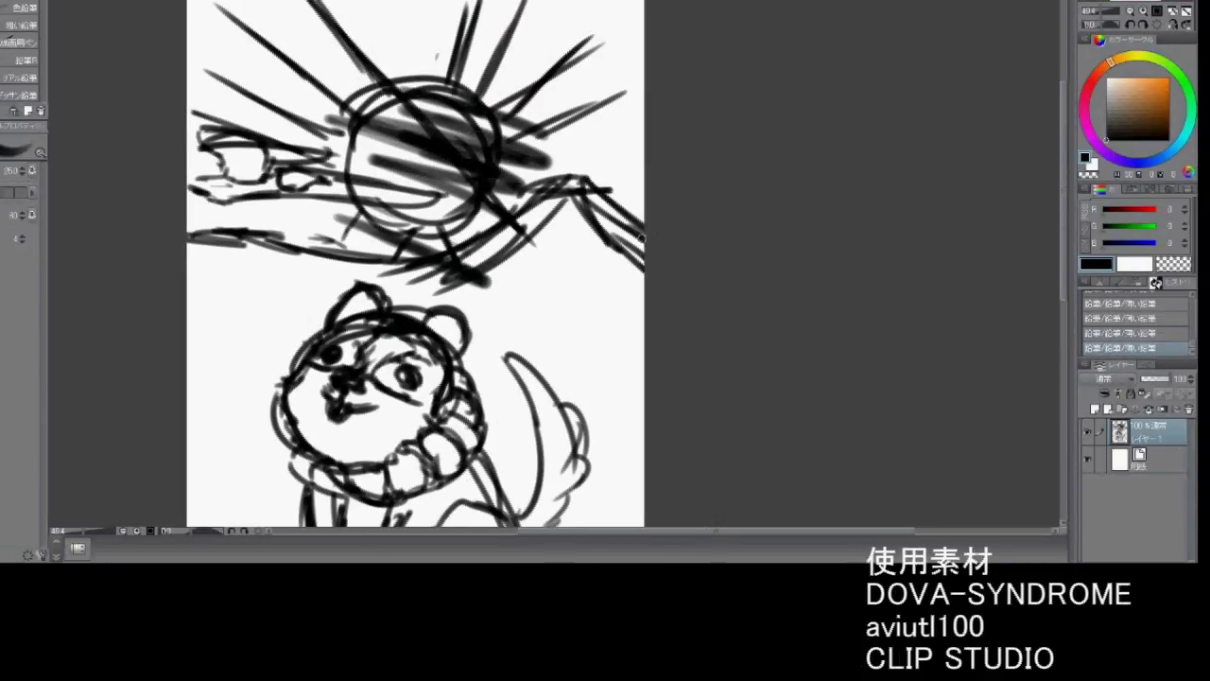
Draw a wide arc across the sun's rays and undo the last pencil stroke
drag(295, 64, 243, 63)
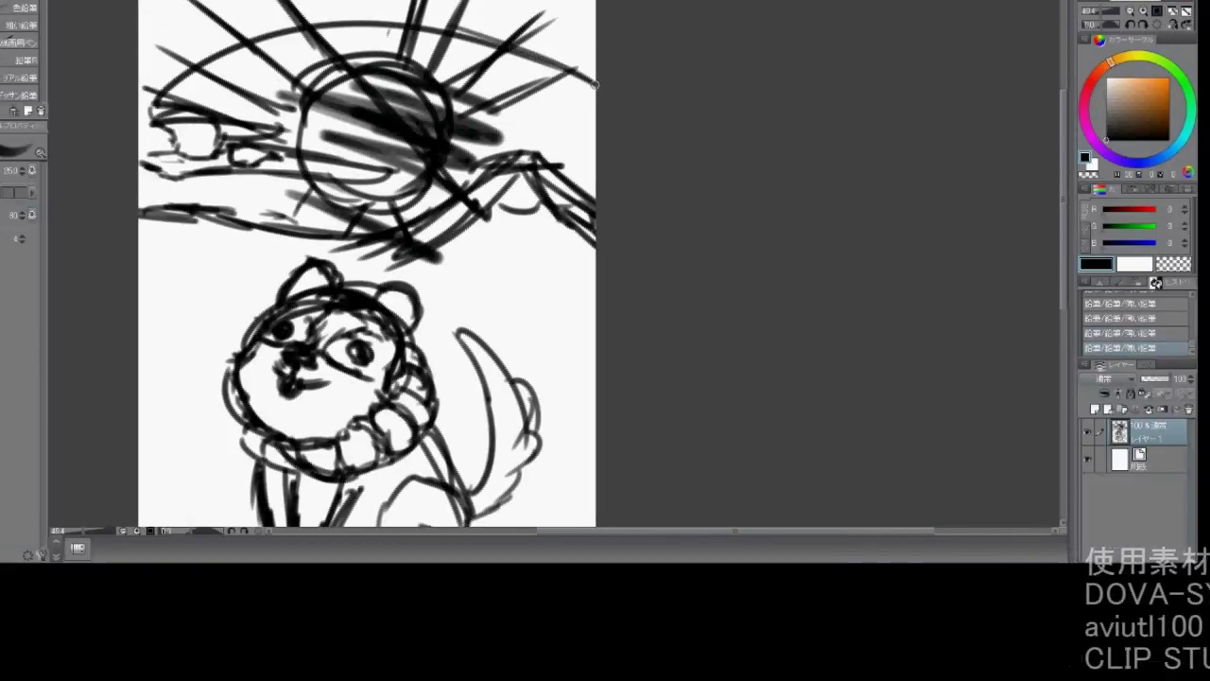
key(ctrl+z)
key(m)
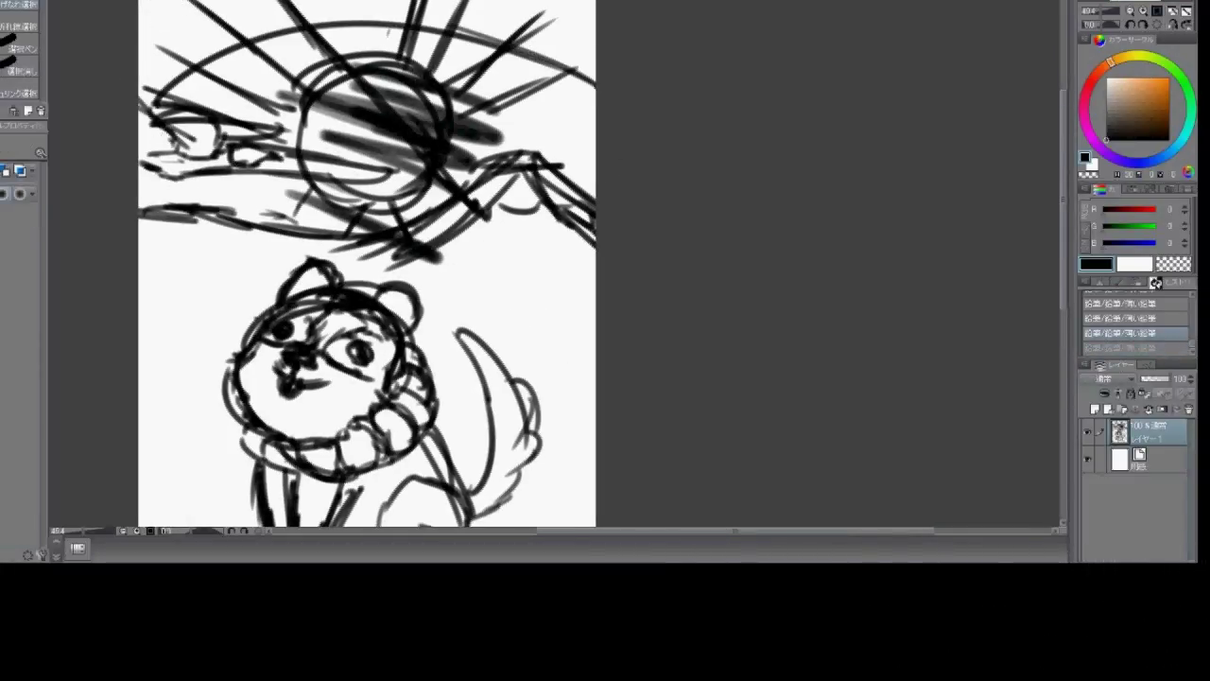
Add a new raster layer above the sketch and choose a heavy display font for the Text tool
key(ctrl+shift+n)
key(t)
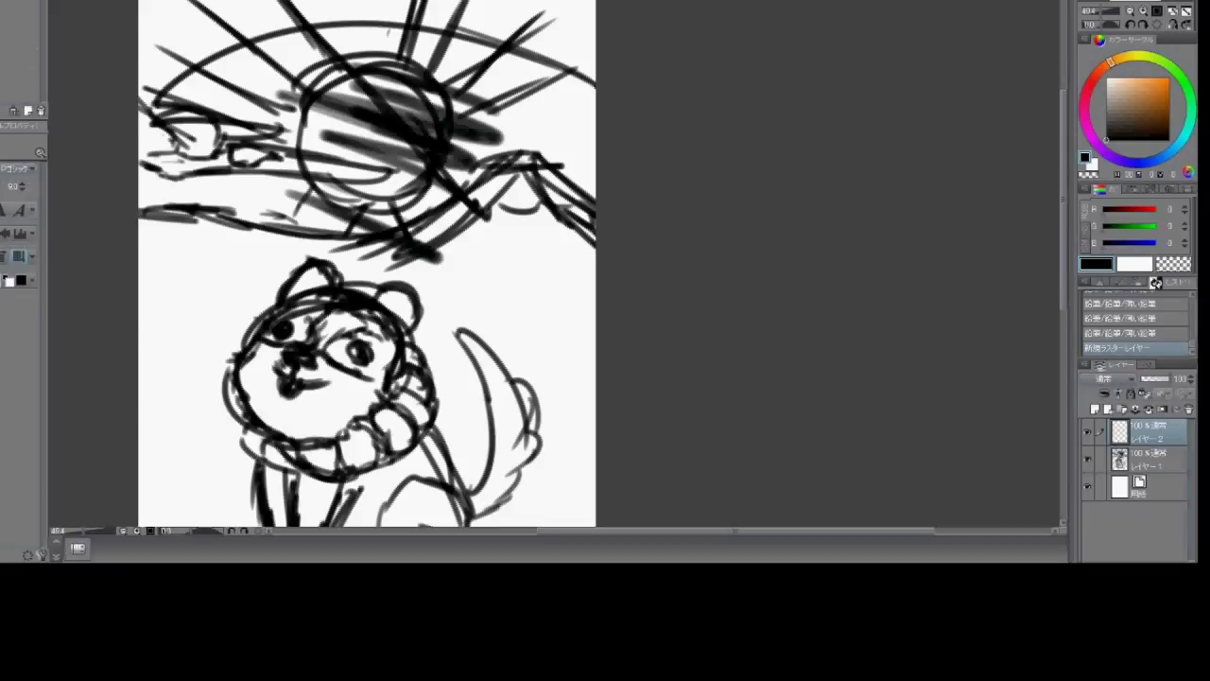
click(18, 169)
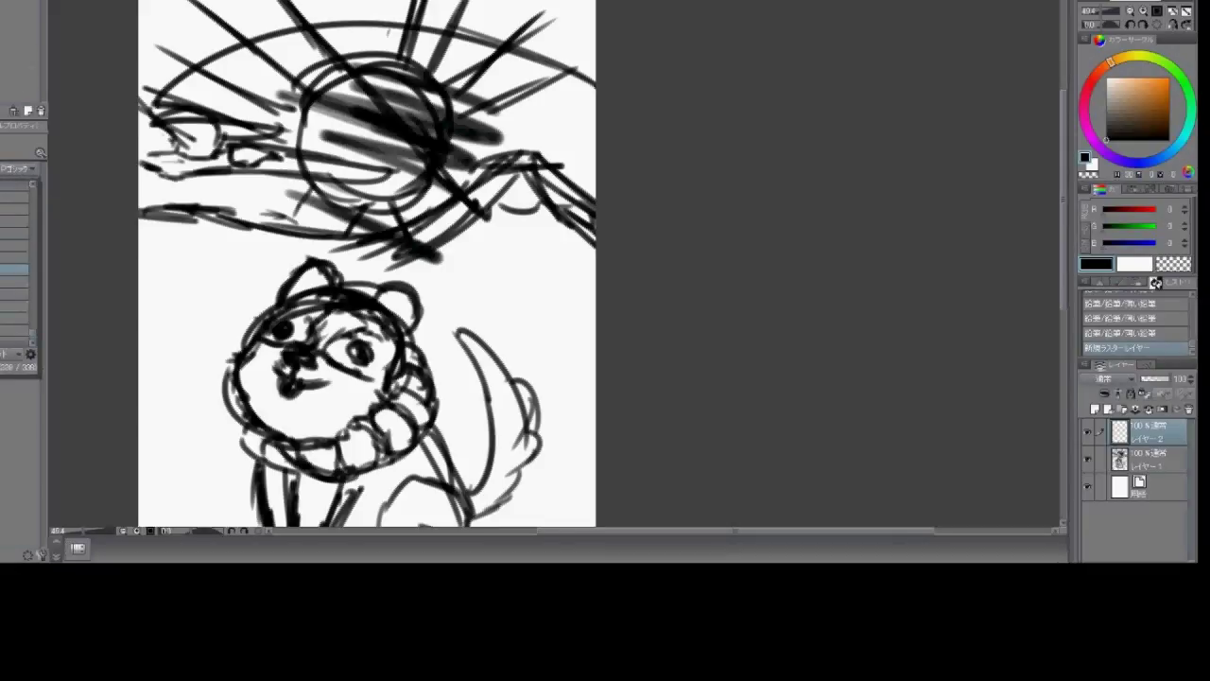
click(15, 330)
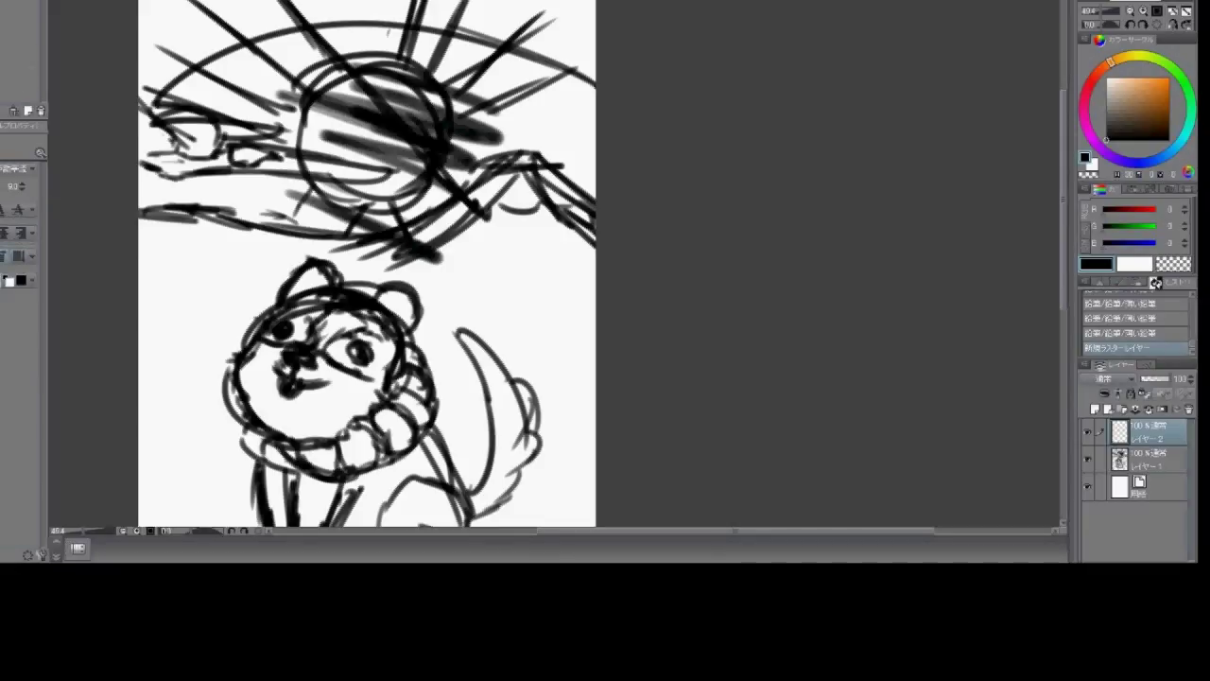
Add the horizontal greeting text 皆様あけましておめでとうございます across the sun
click(159, 130)
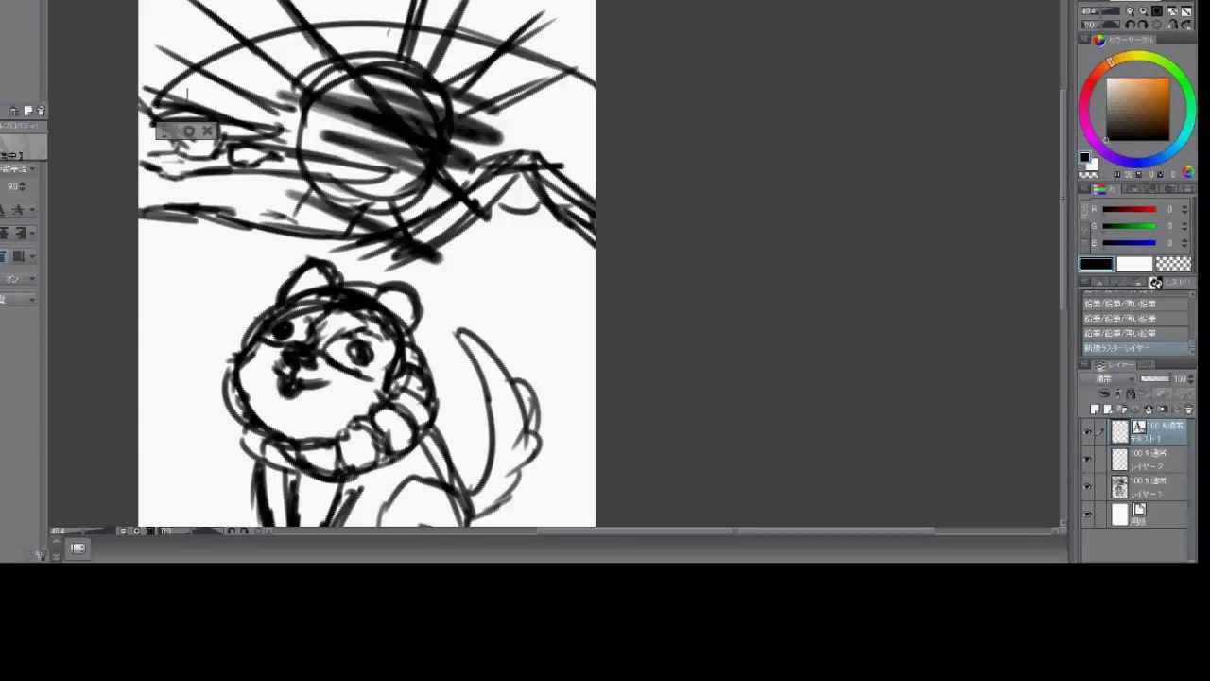
text(あけまして)
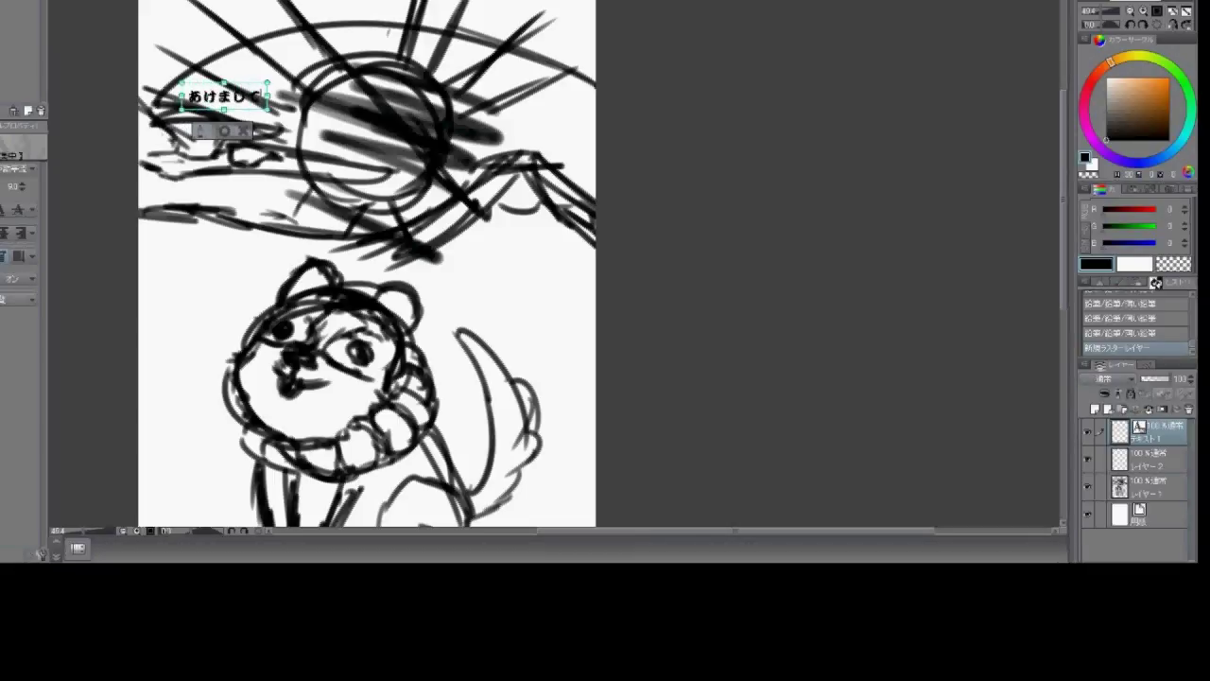
text(おめでとうございます)
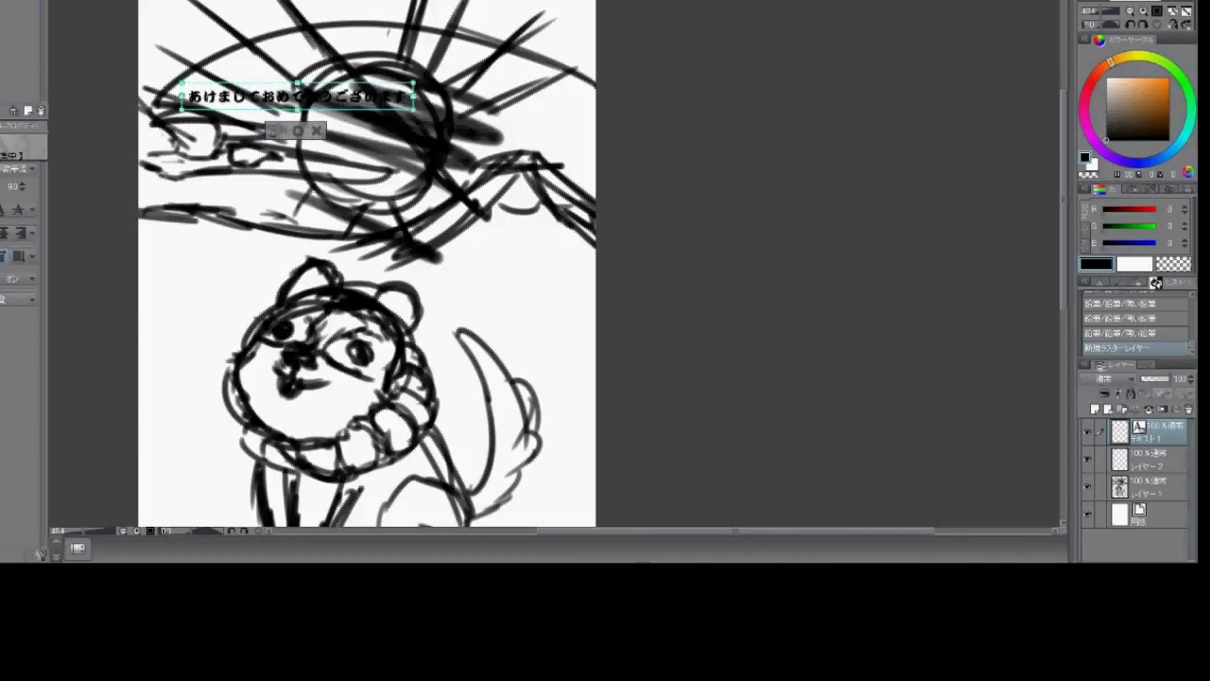
text(皆様)
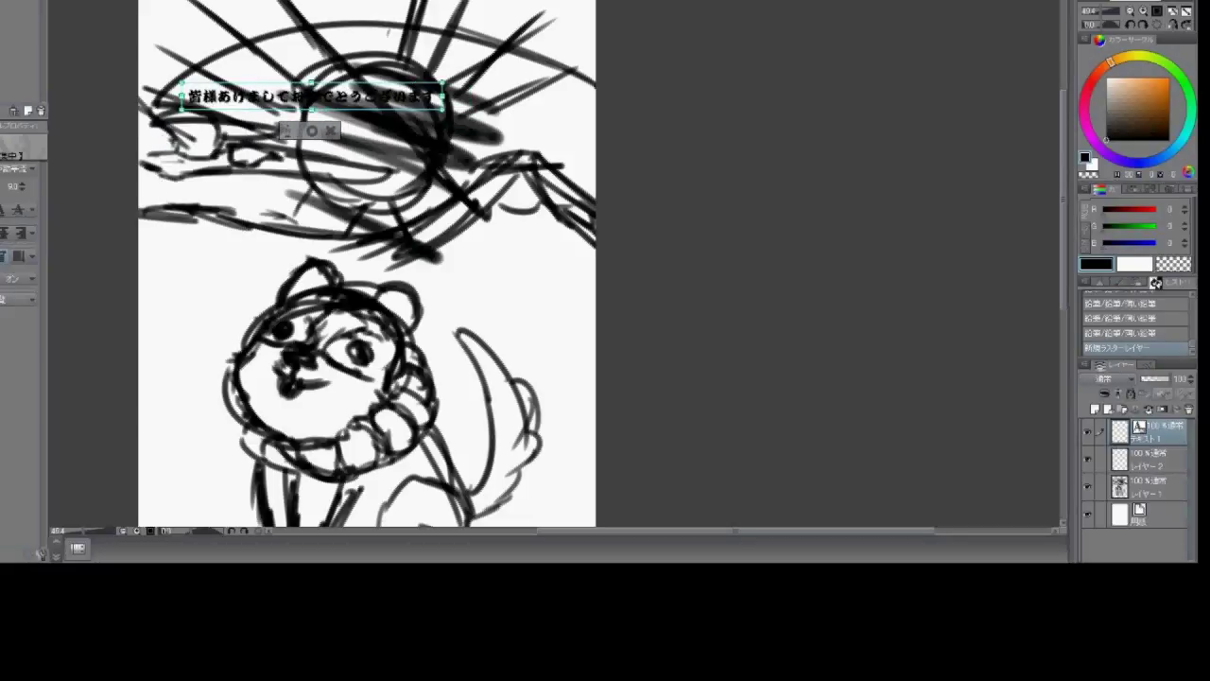
Move the greeting text up to just above the sun and enlarge it to size 10.7
text(k)
drag(312, 96, 378, 97)
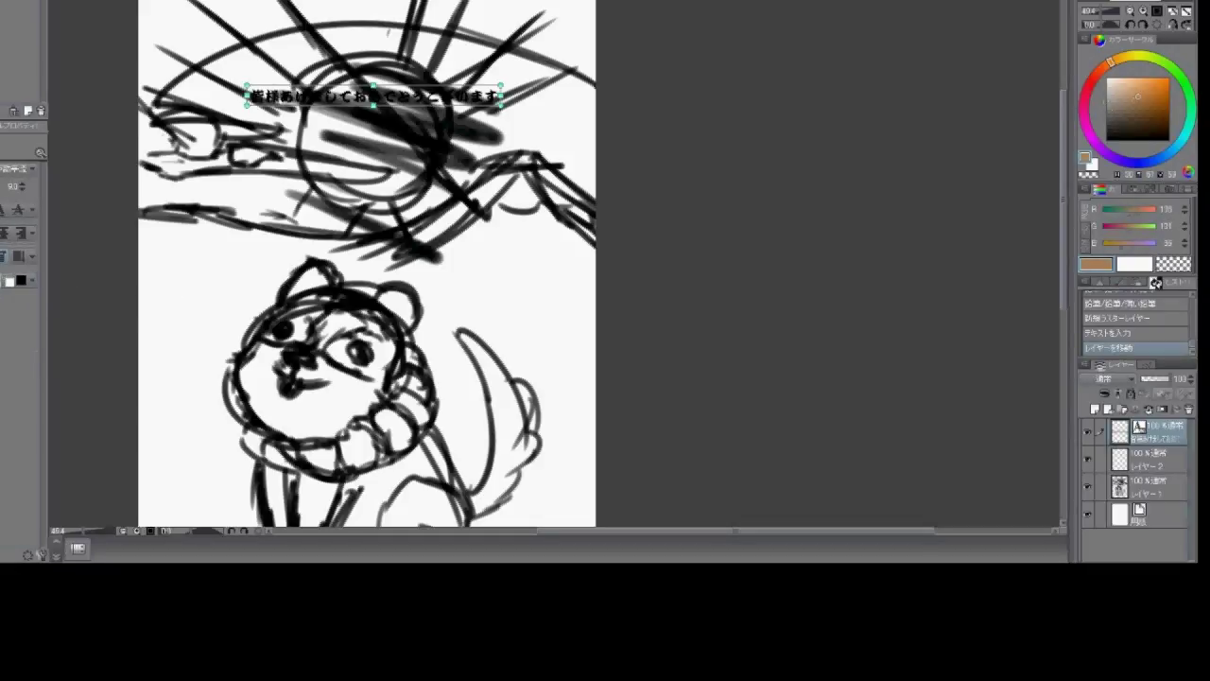
key(BackSpace)
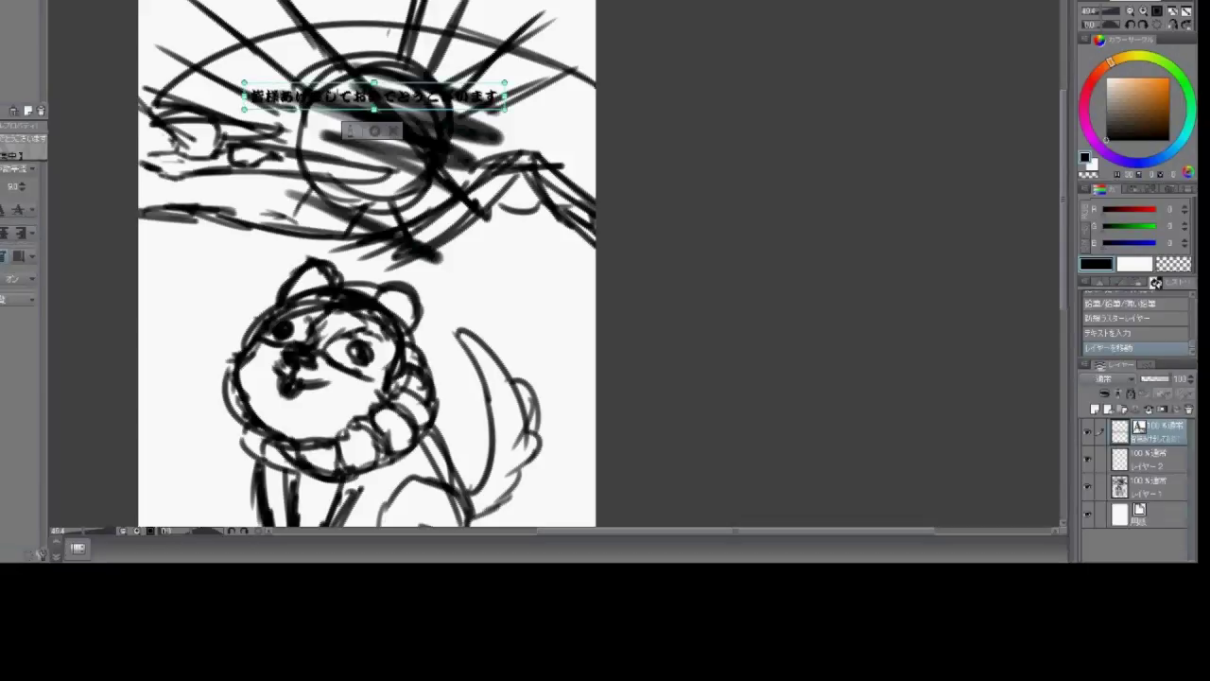
scroll(398, 284, left, 2)
text(皆様あけましておめでとうございます)
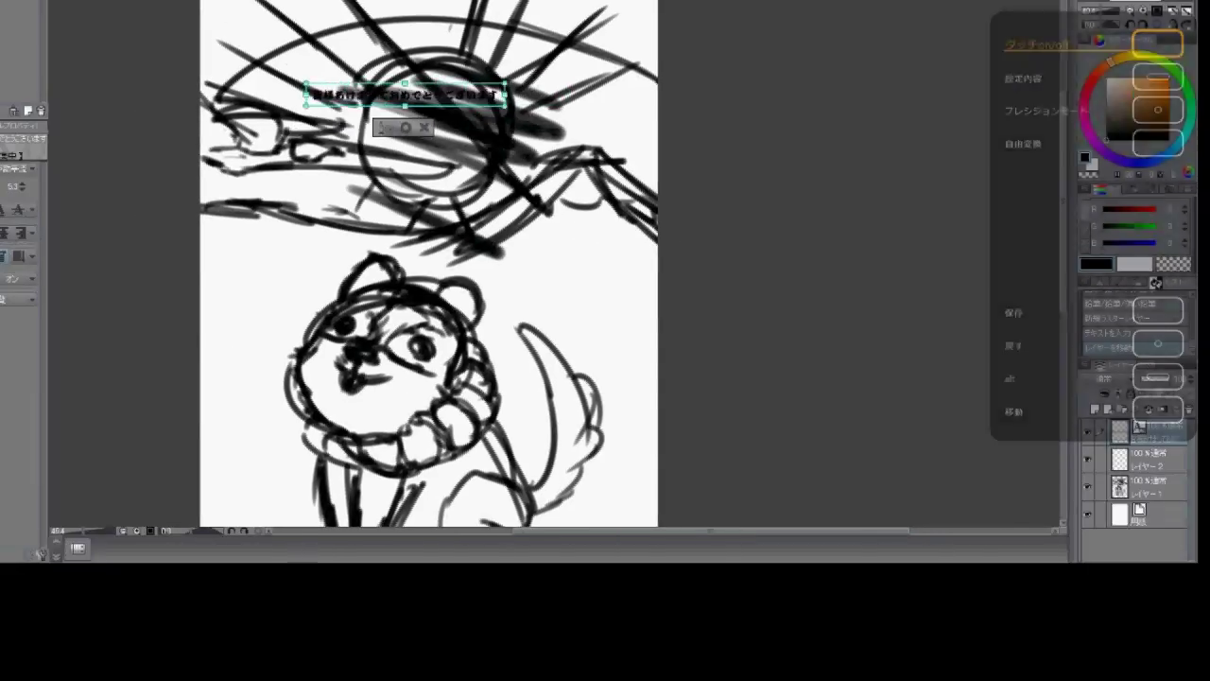
drag(433, 86, 418, 48)
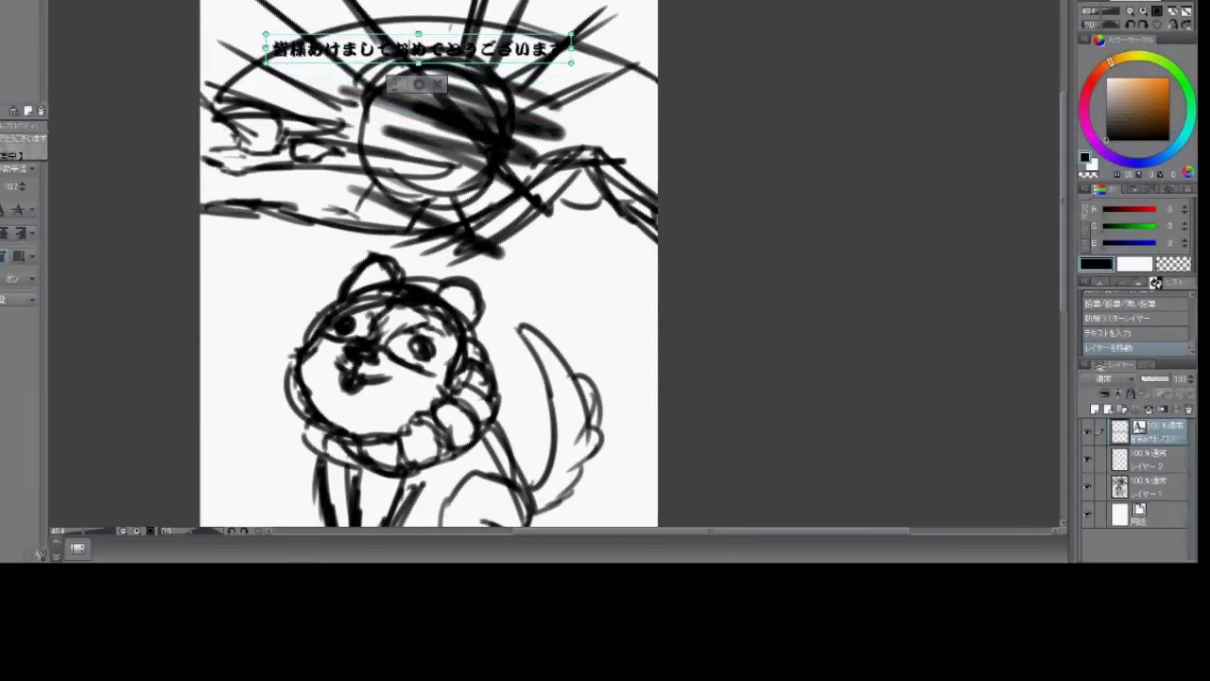
Colour the greeting text white and set its font size to 12.0
key(x)
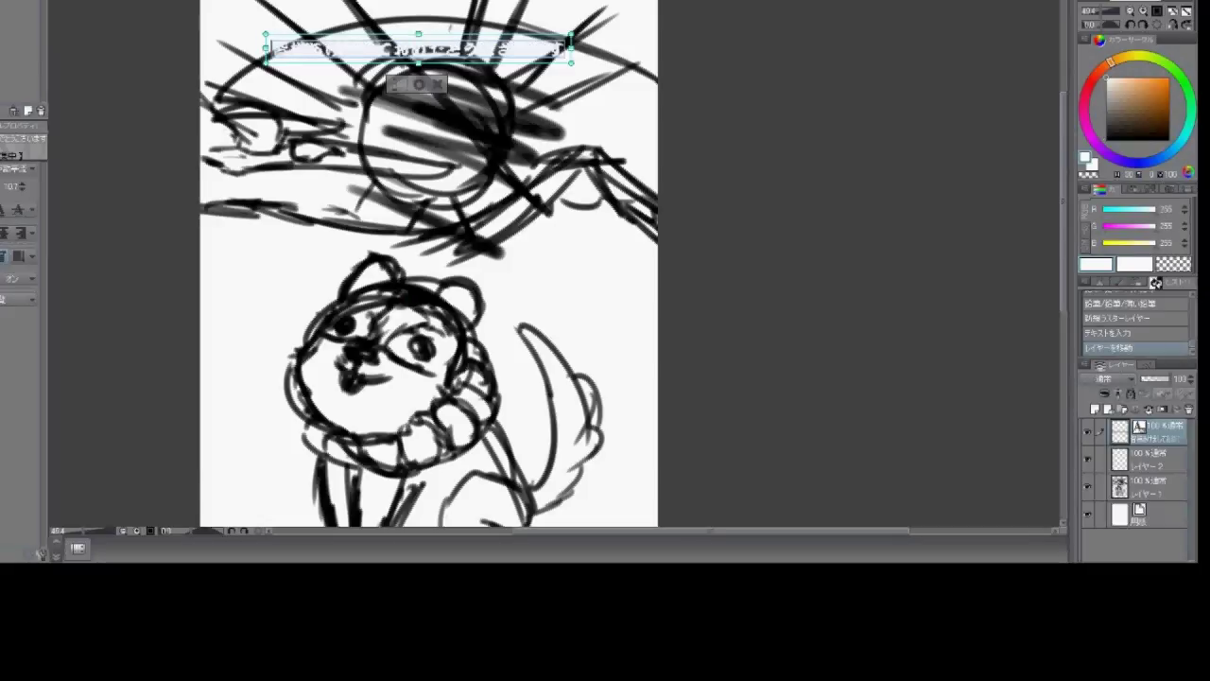
text(120)
key(Return)
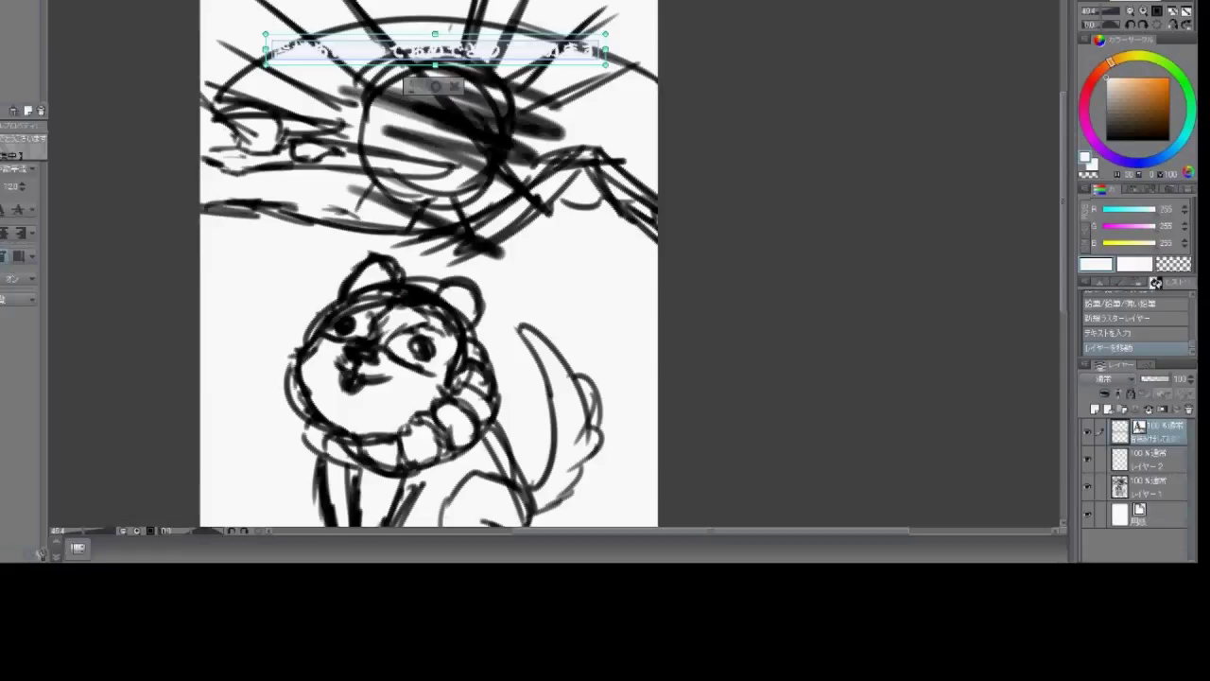
key(x)
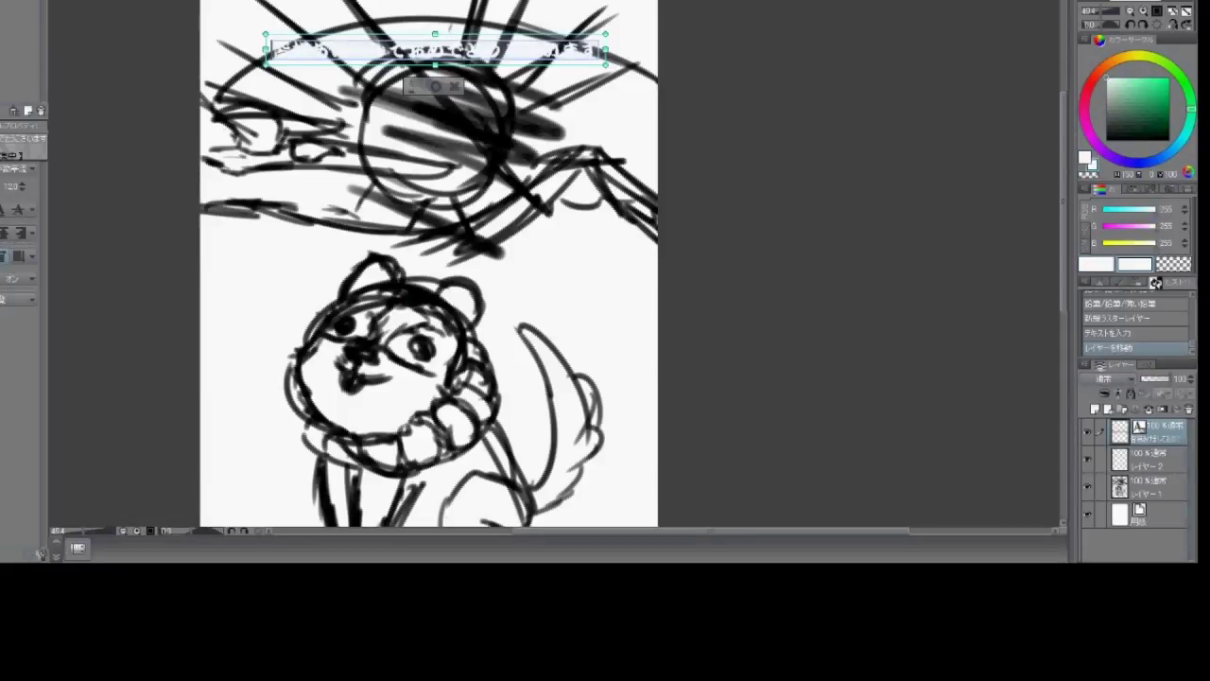
key(x)
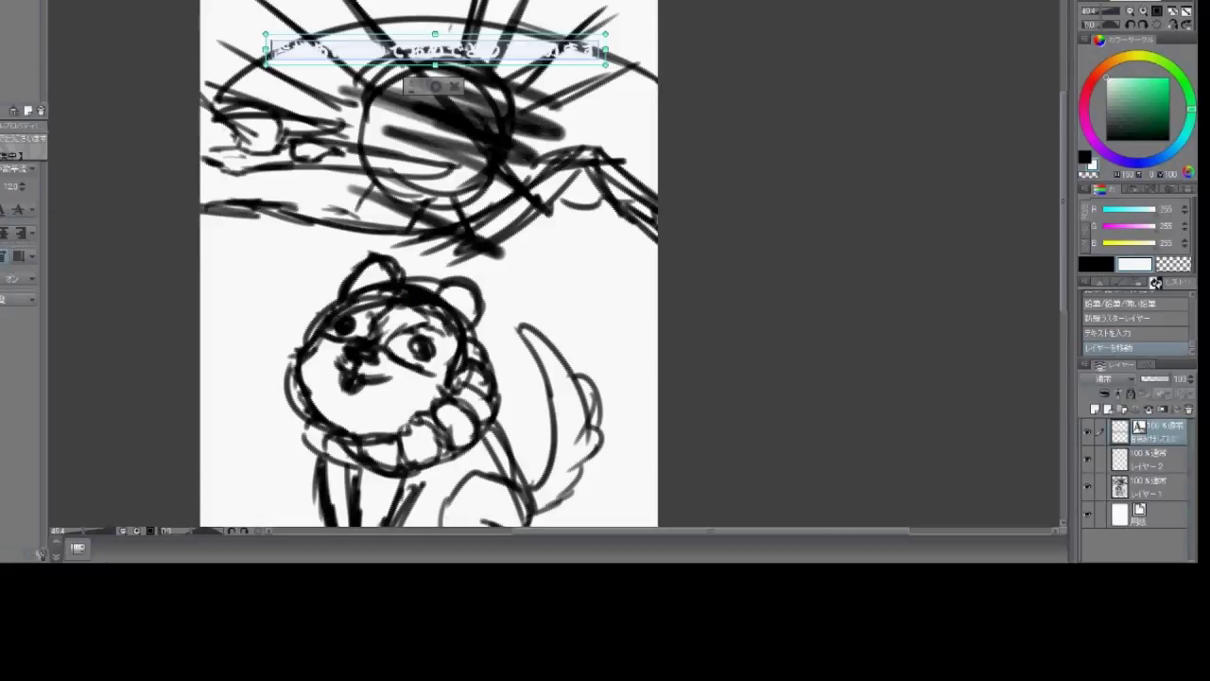
key(Escape)
Move the greeting text layer down so that it overlaps the upper part of the sun
key(k)
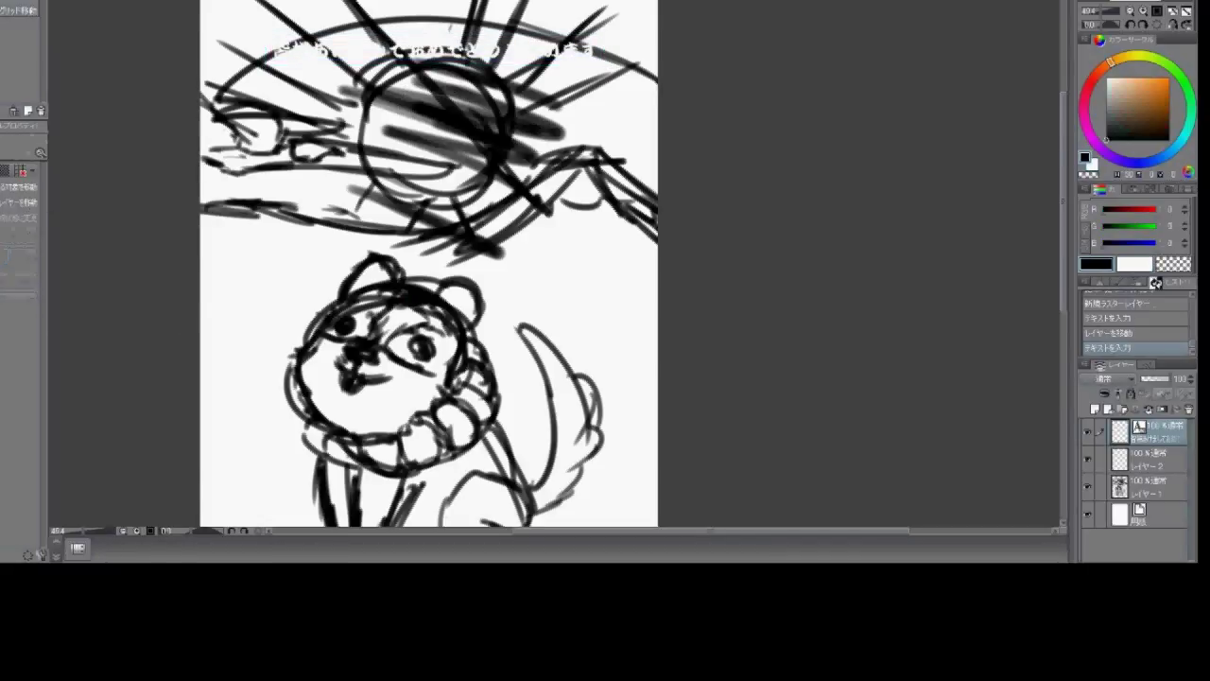
key(Down)
Lower the opacity of the rough sketch layer レイヤー1 to 50% and make レイヤー2 the active layer
key(alt+bracketleft)
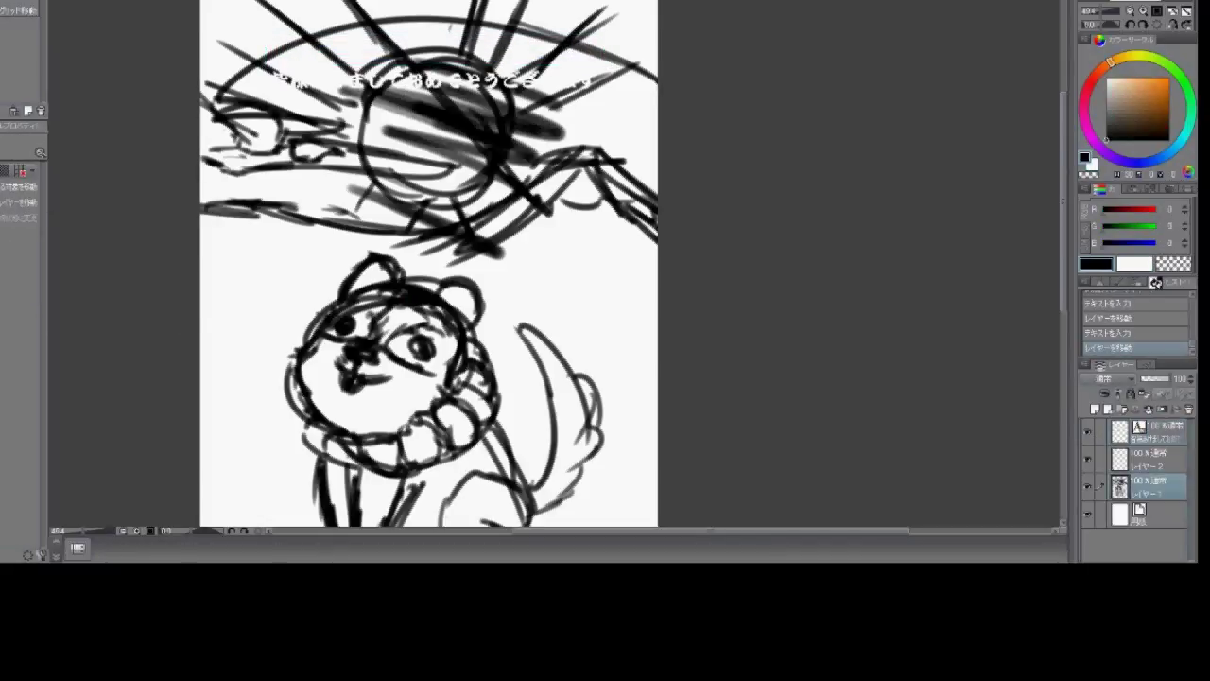
key(5)
key(alt+bracketright)
Paint the mountain beside the sun as a solid teal-blue silhouette with the pencil, following the sketch
key(p)
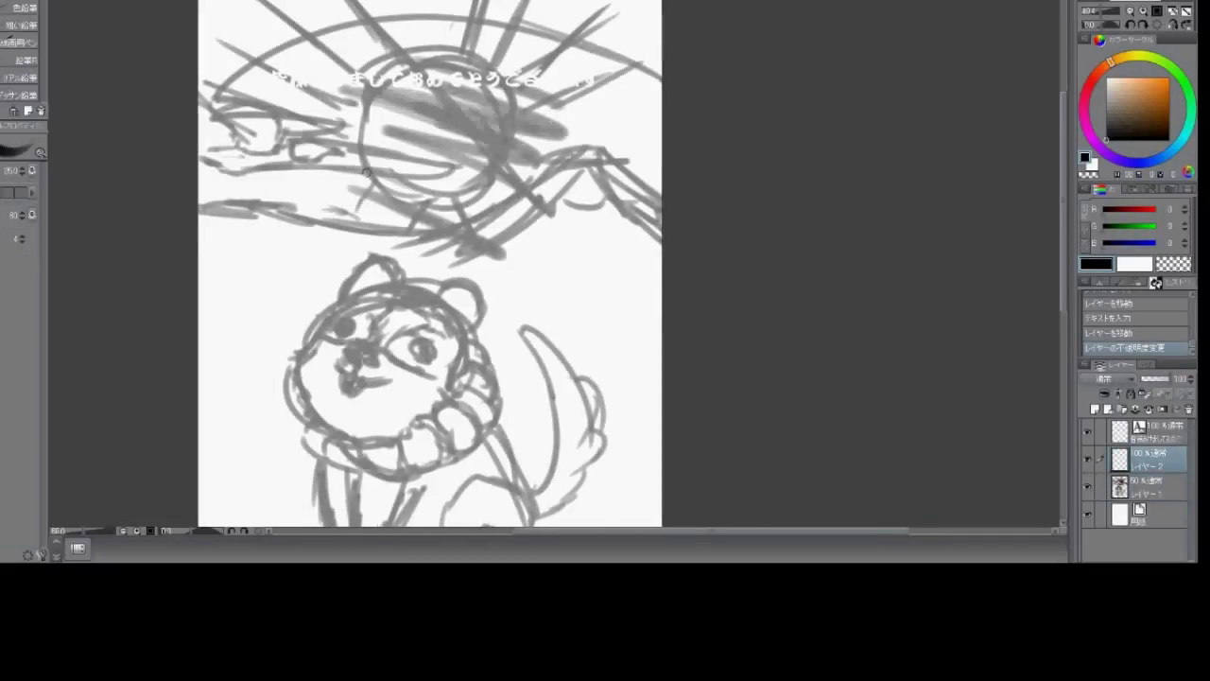
scroll(407, 227, up, 2)
drag(1139, 103, 1123, 92)
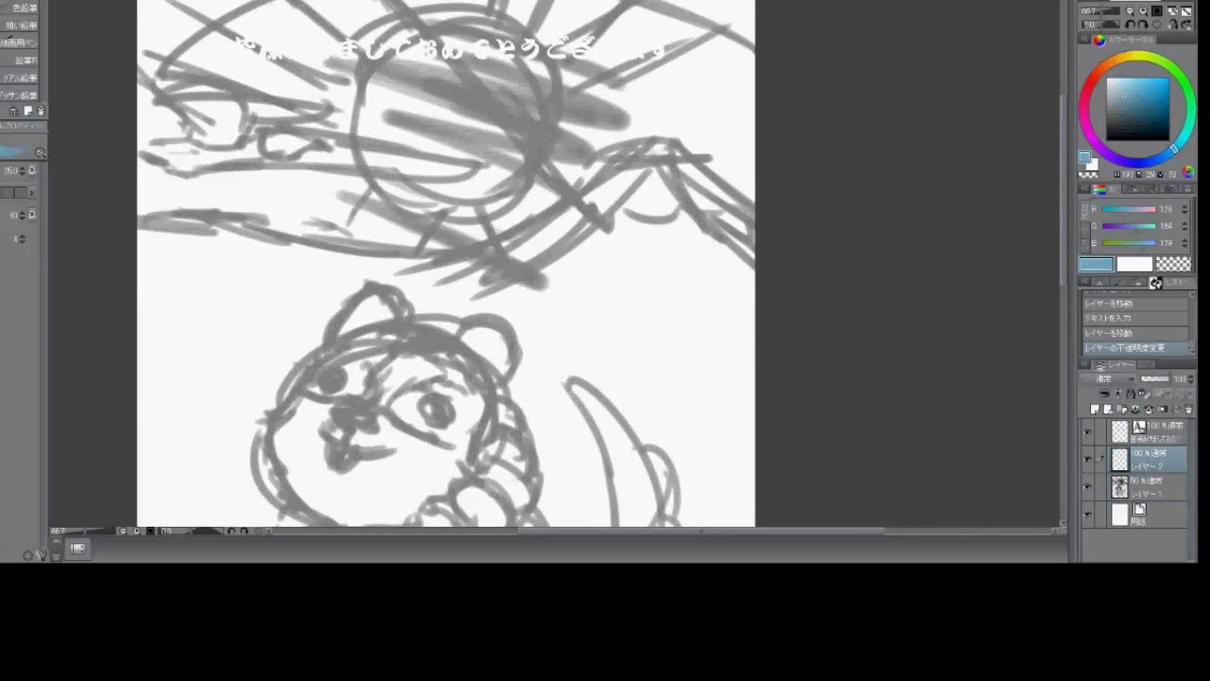
mouse_move(615, 166)
mouse_down()
mouse_move(529, 254)
mouse_move(445, 284)
mouse_move(387, 244)
mouse_up()
mouse_move(624, 170)
mouse_down()
mouse_move(733, 218)
mouse_move(700, 259)
mouse_move(568, 238)
mouse_move(622, 237)
mouse_move(675, 151)
mouse_move(629, 156)
mouse_move(632, 213)
mouse_up()
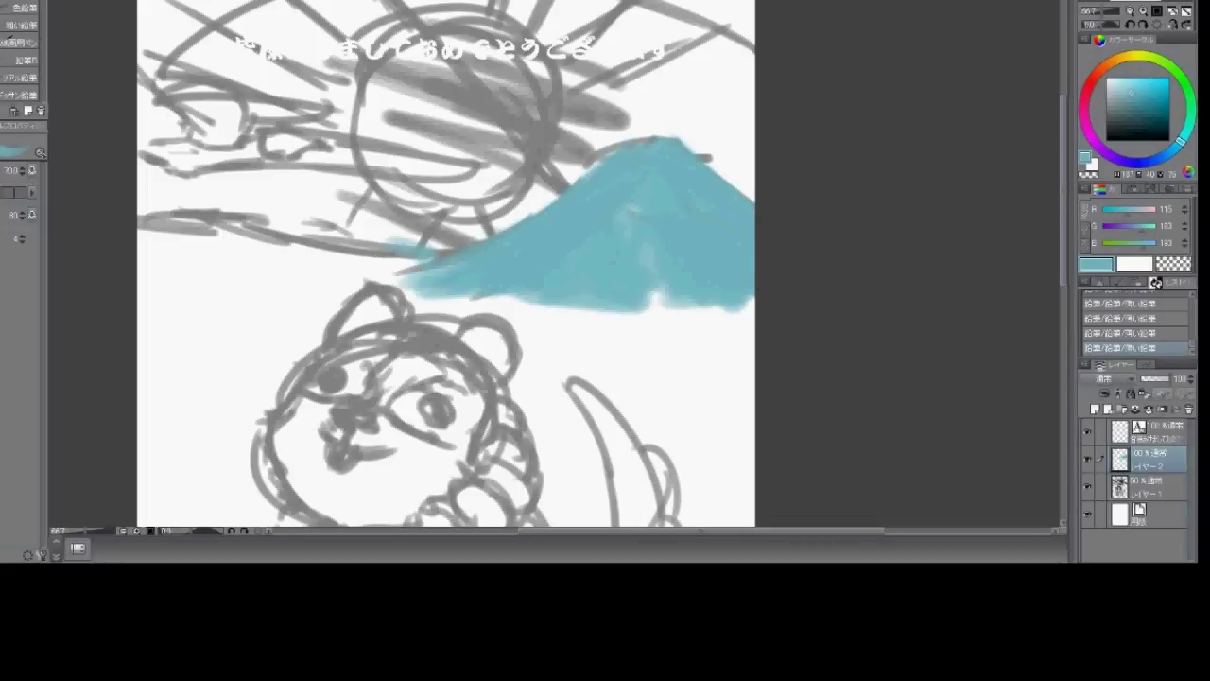
Even out the mountain's teal fill and peak, and extend it as low hills to the left edge of the page
click(1132, 188)
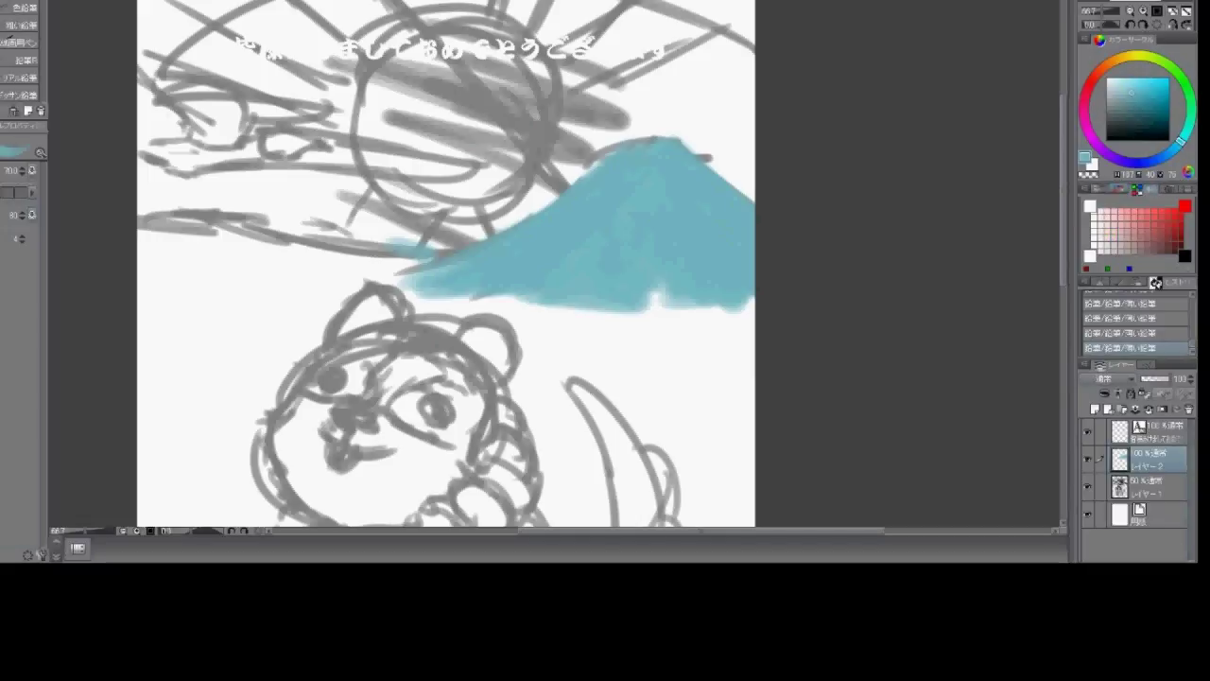
click(1101, 188)
click(1130, 85)
mouse_move(647, 172)
mouse_down()
mouse_move(671, 156)
mouse_move(615, 202)
mouse_move(653, 145)
mouse_up()
alt+click(643, 208)
mouse_move(632, 189)
mouse_down()
mouse_move(629, 175)
mouse_move(616, 197)
mouse_move(653, 151)
mouse_move(588, 175)
mouse_up()
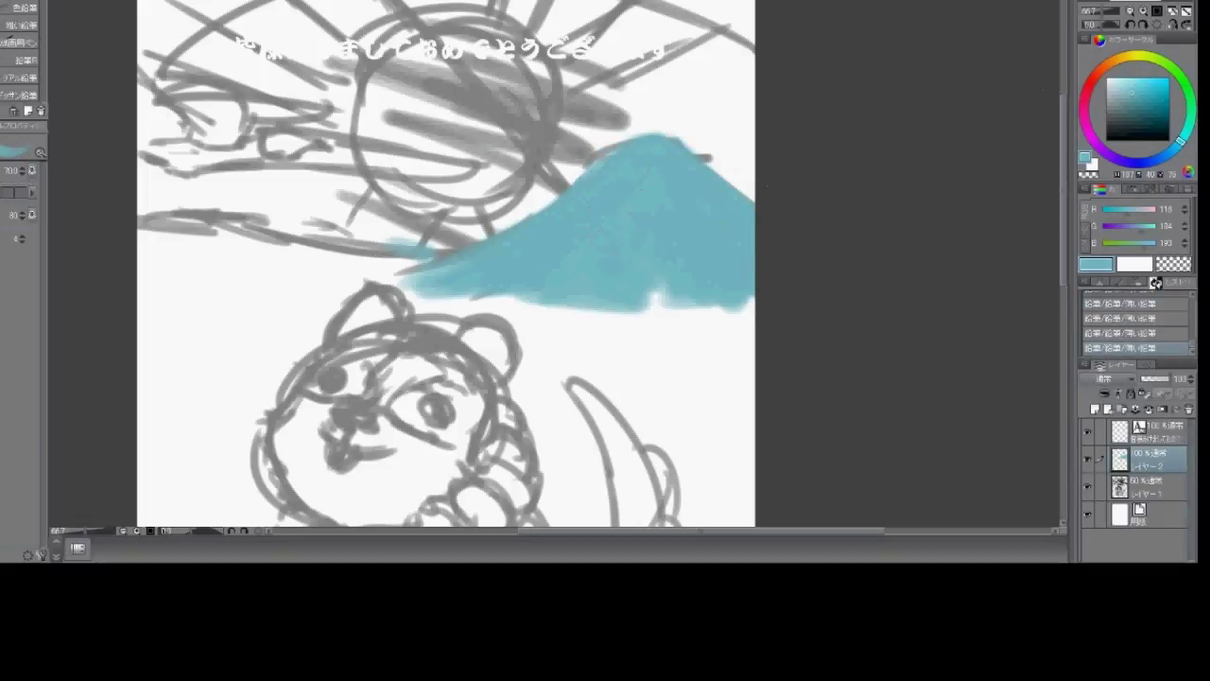
mouse_move(655, 297)
mouse_down()
mouse_move(341, 260)
mouse_move(152, 198)
mouse_move(292, 251)
mouse_move(186, 227)
mouse_move(151, 189)
mouse_move(197, 262)
mouse_move(243, 271)
mouse_move(175, 279)
mouse_up()
Draw darker teal ridge lines down the slopes of the mountain and across the hills beside it
alt+click(633, 203)
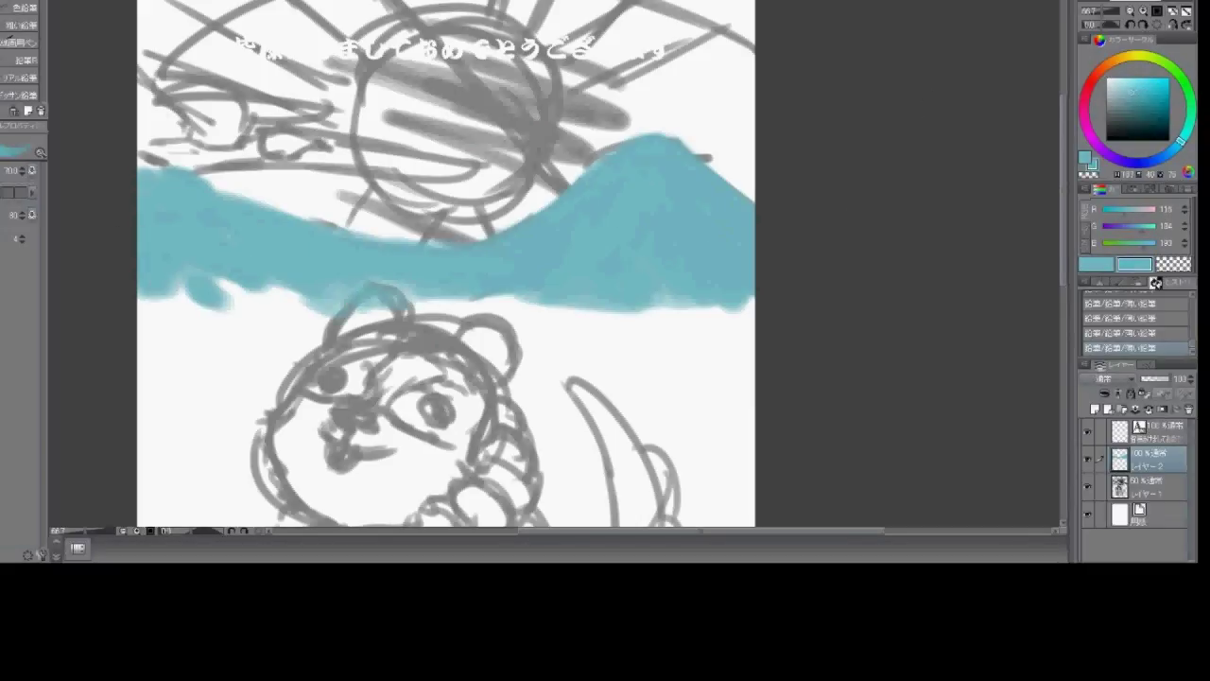
alt+click(606, 196)
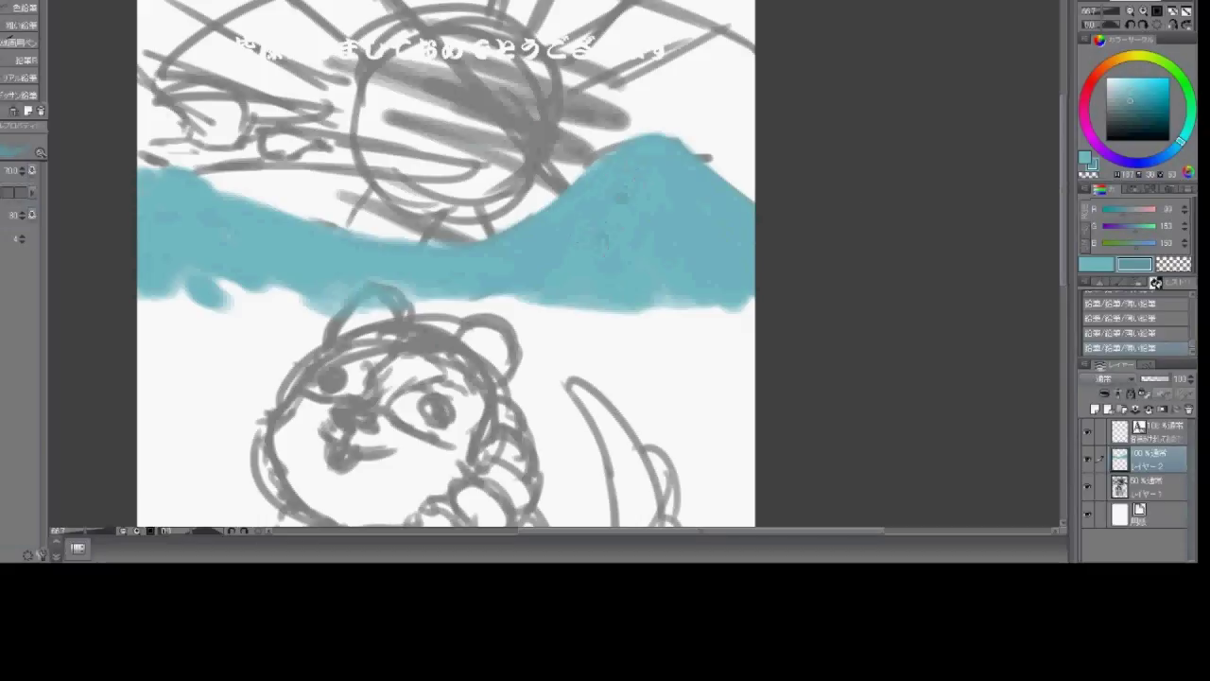
key(p)
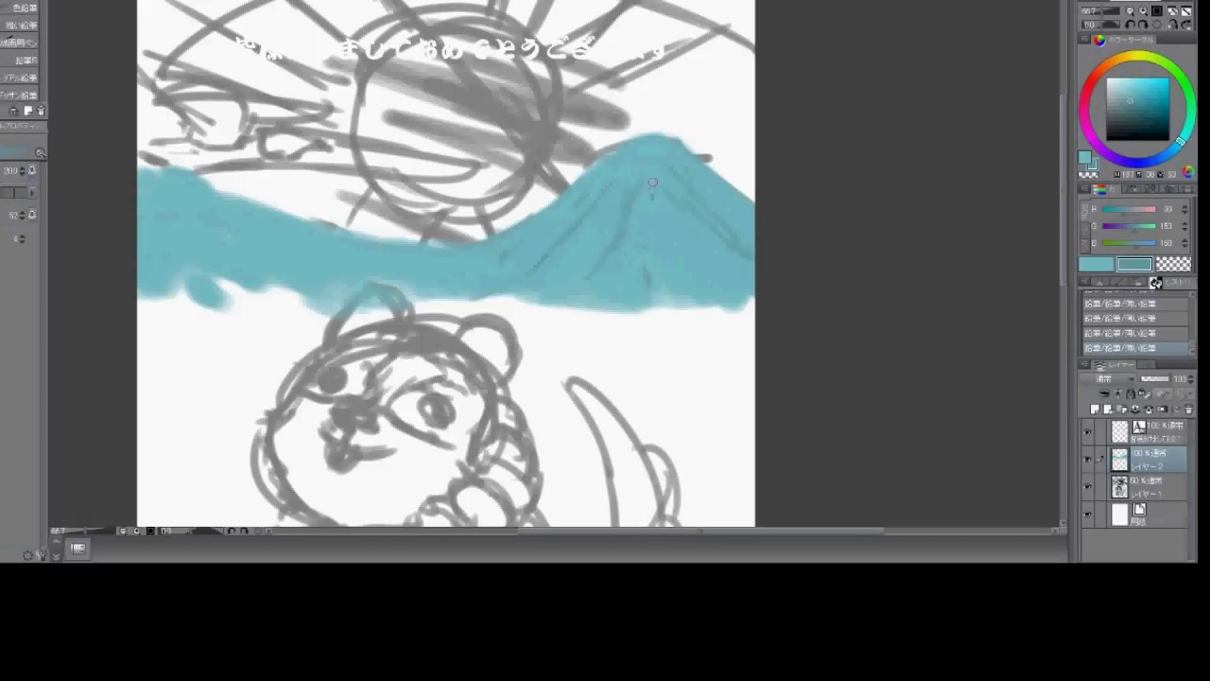
key(bracketright)
mouse_move(173, 187)
mouse_down()
mouse_move(271, 254)
mouse_move(137, 220)
mouse_up()
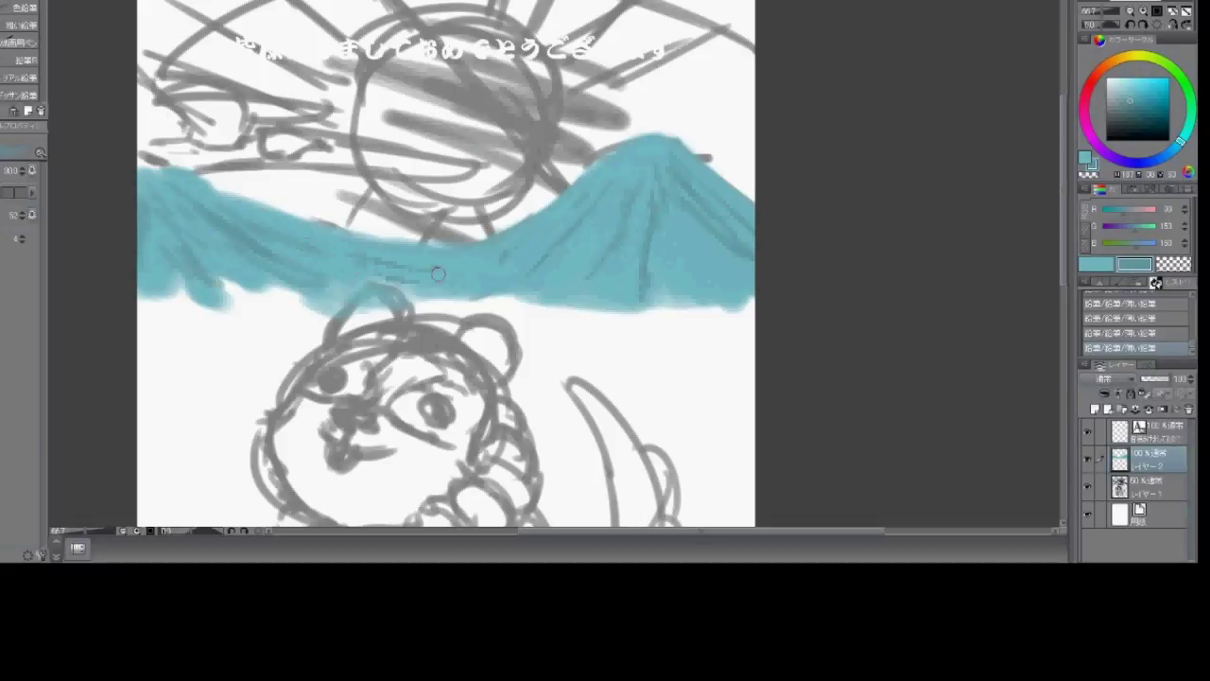
drag(438, 274, 484, 249)
drag(283, 228, 318, 238)
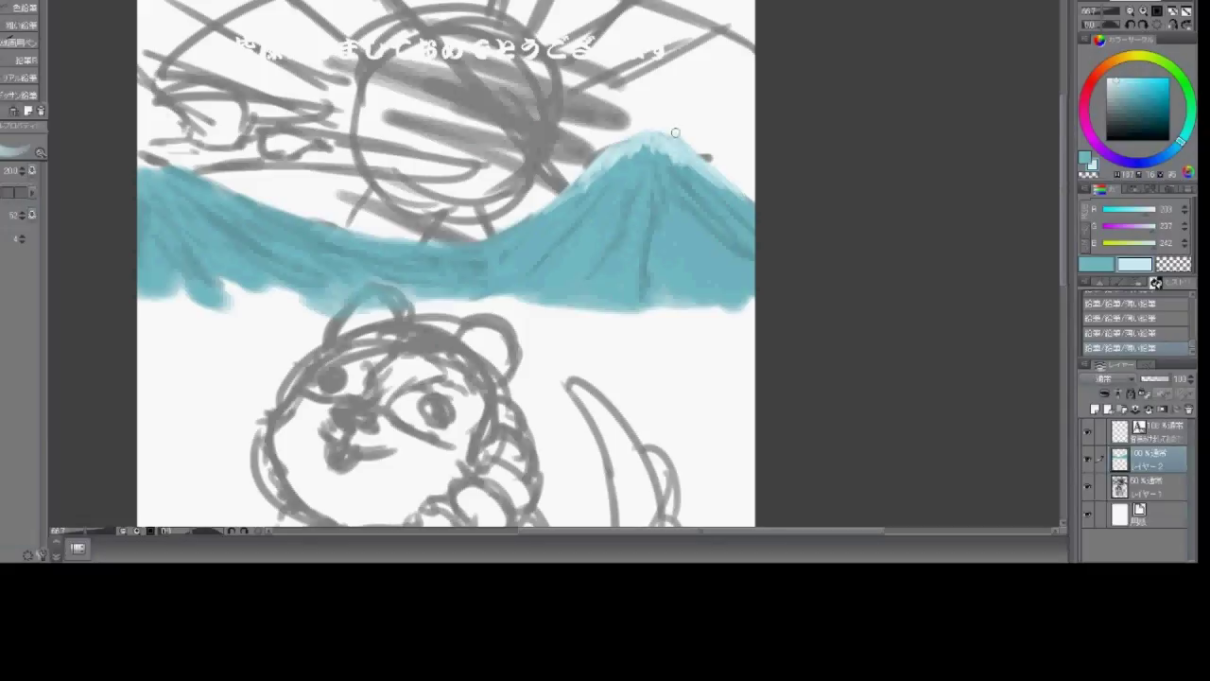
Paint a pale blue snow cap on the mountain peak with streaks running down its slopes
mouse_move(614, 186)
mouse_down()
mouse_move(656, 140)
mouse_move(732, 208)
mouse_move(679, 175)
mouse_up()
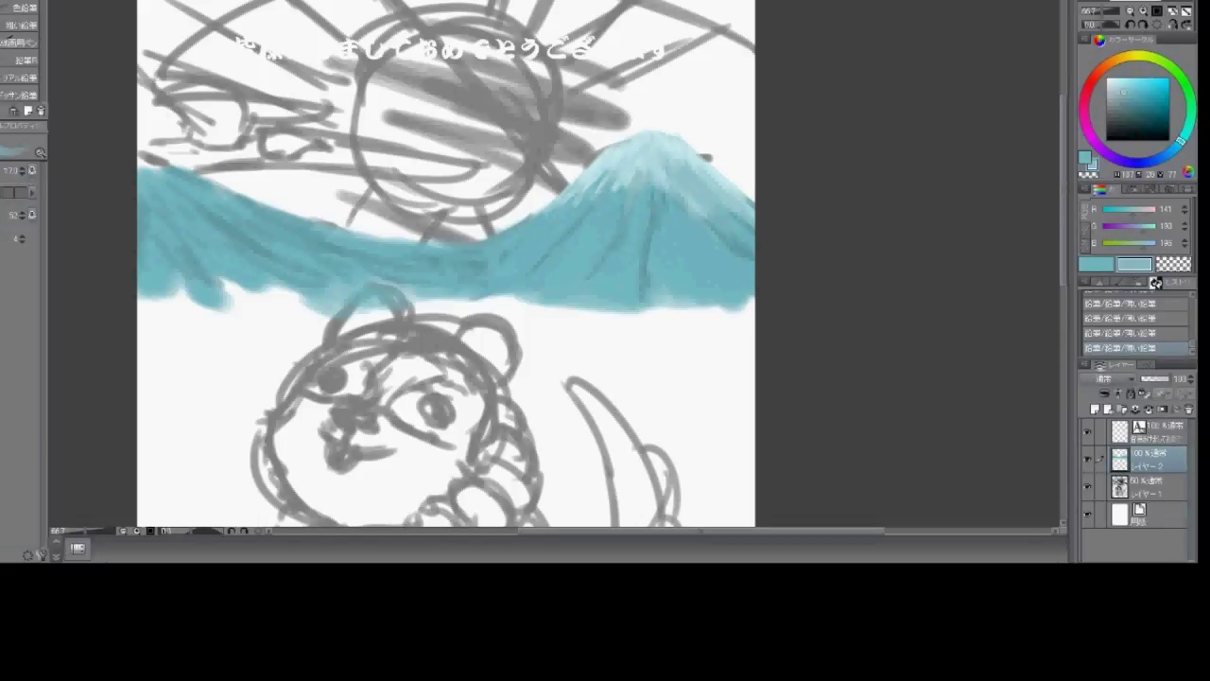
alt+click(637, 143)
scroll(675, 138, up, 2)
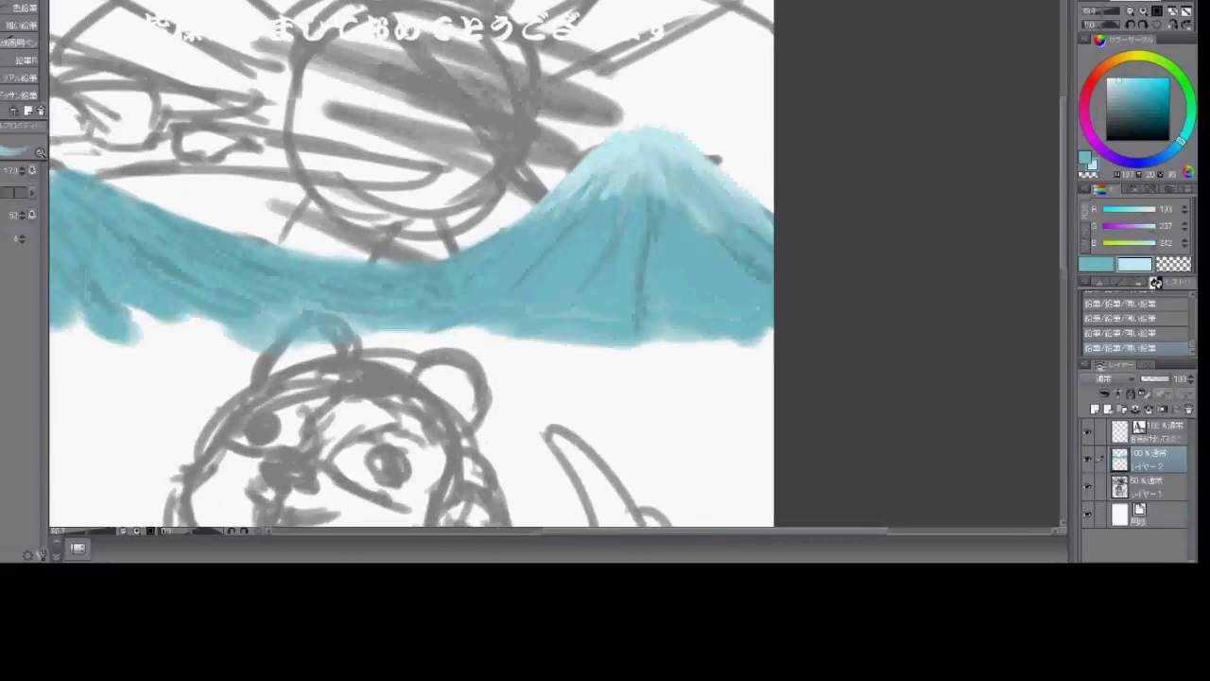
alt+click(723, 187)
drag(724, 187, 556, 69)
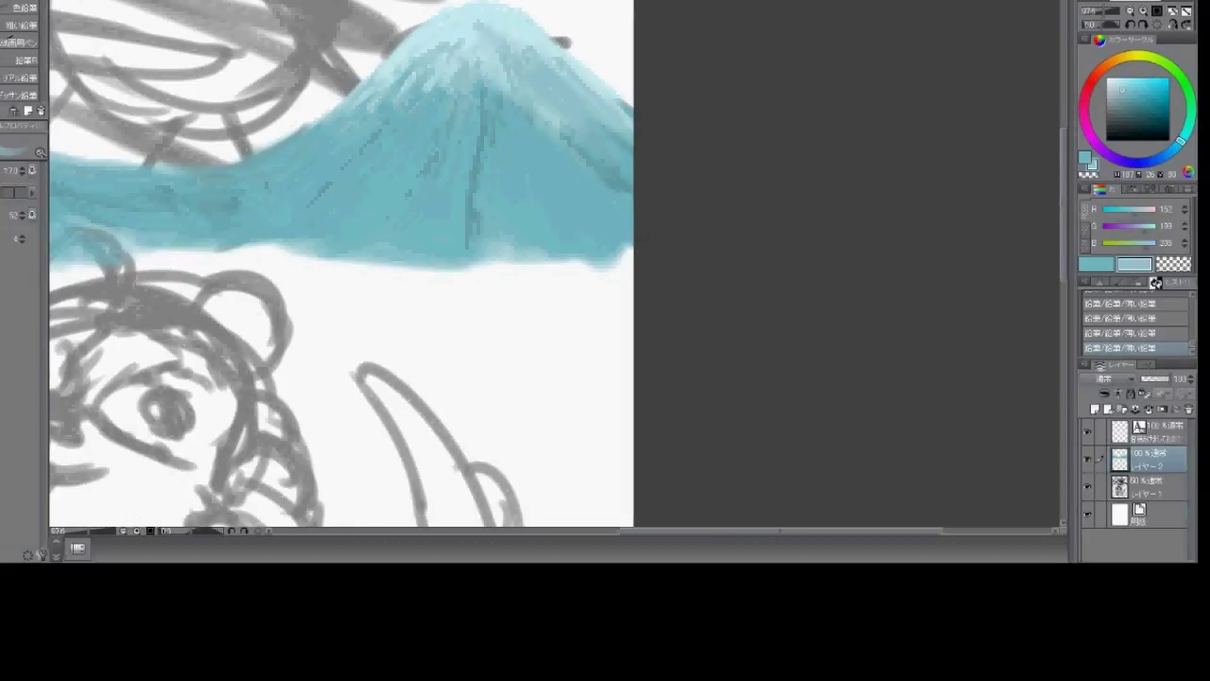
Add more dark teal ridge strokes below the snow cap on the mountain's slopes
alt+click(363, 226)
drag(585, 189, 509, 119)
alt+click(505, 106)
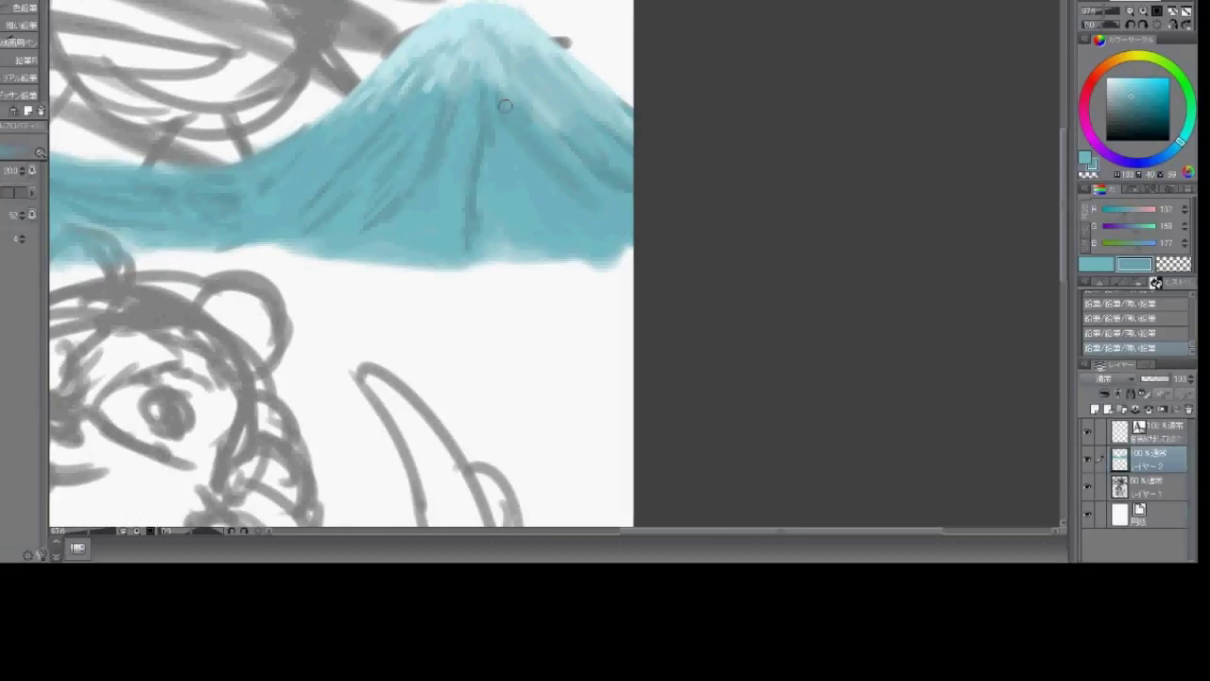
drag(448, 72, 458, 181)
Erase the mountain's rough outer edges and thin the hills on its left to a low, narrow strip
key(e)
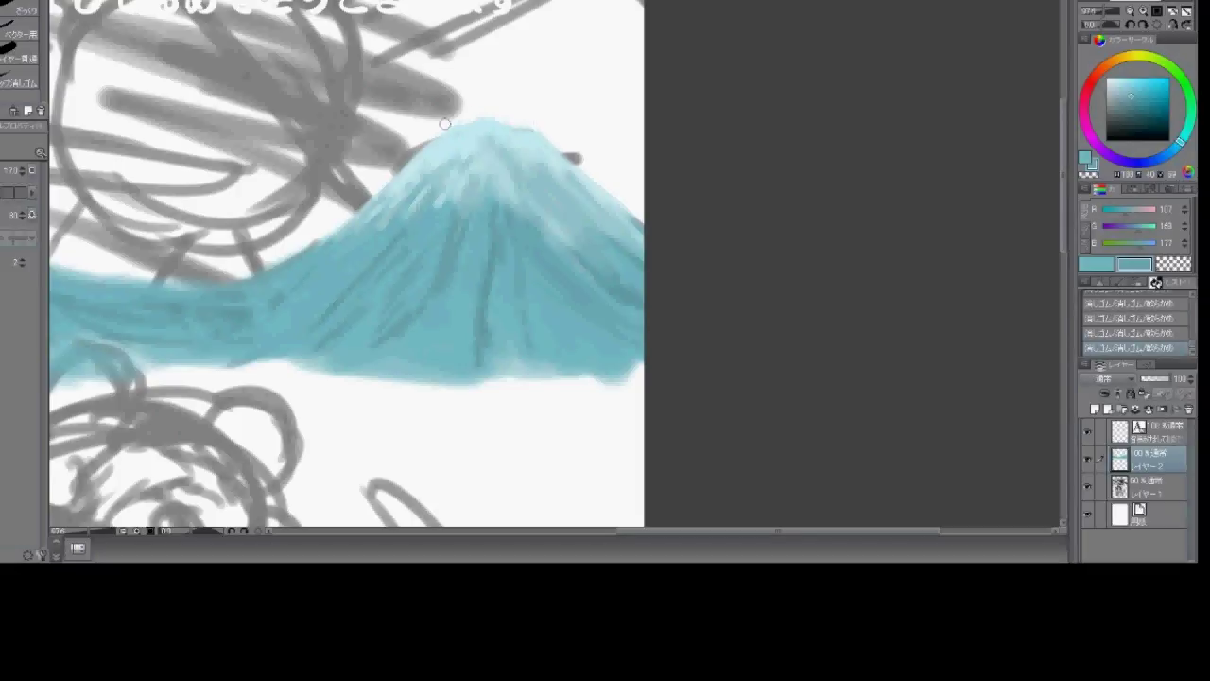
drag(367, 75, 851, 0)
mouse_move(633, 194)
mouse_down()
mouse_move(406, 101)
mouse_move(464, 173)
mouse_move(231, 193)
mouse_move(319, 136)
mouse_up()
scroll(235, 215, down, 2)
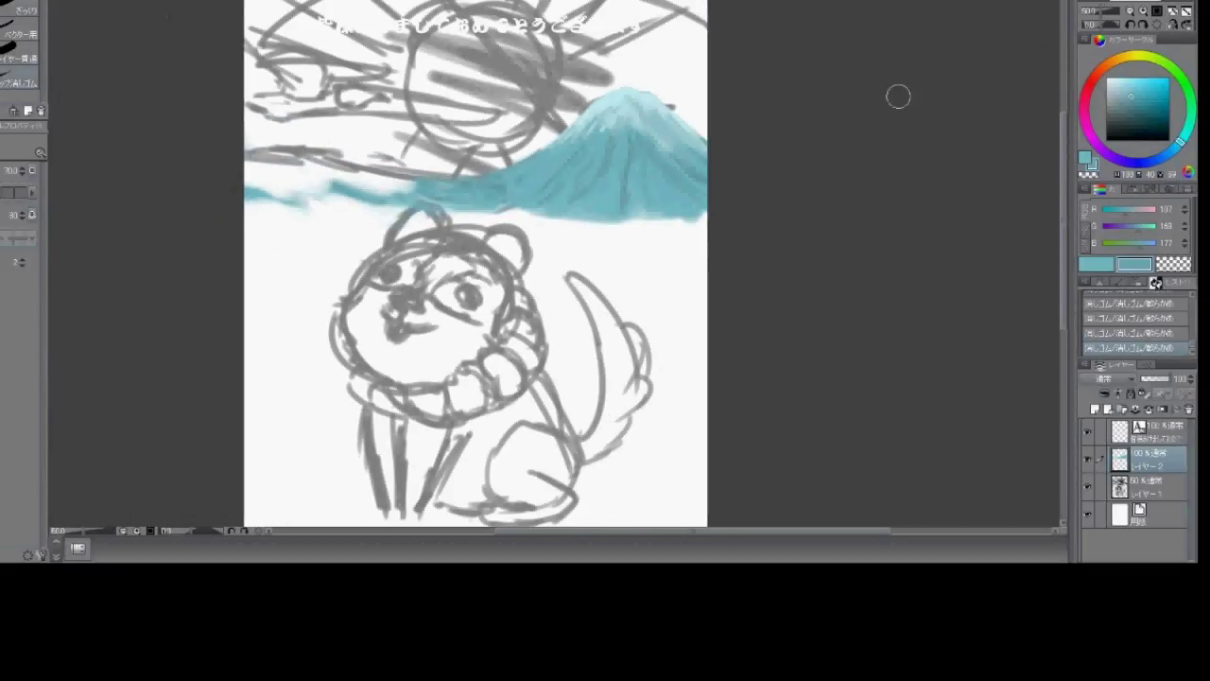
Fill the sky around the mountain and up to the page's upper edge with light blue, lighter towards the top
drag(898, 96, 846, 117)
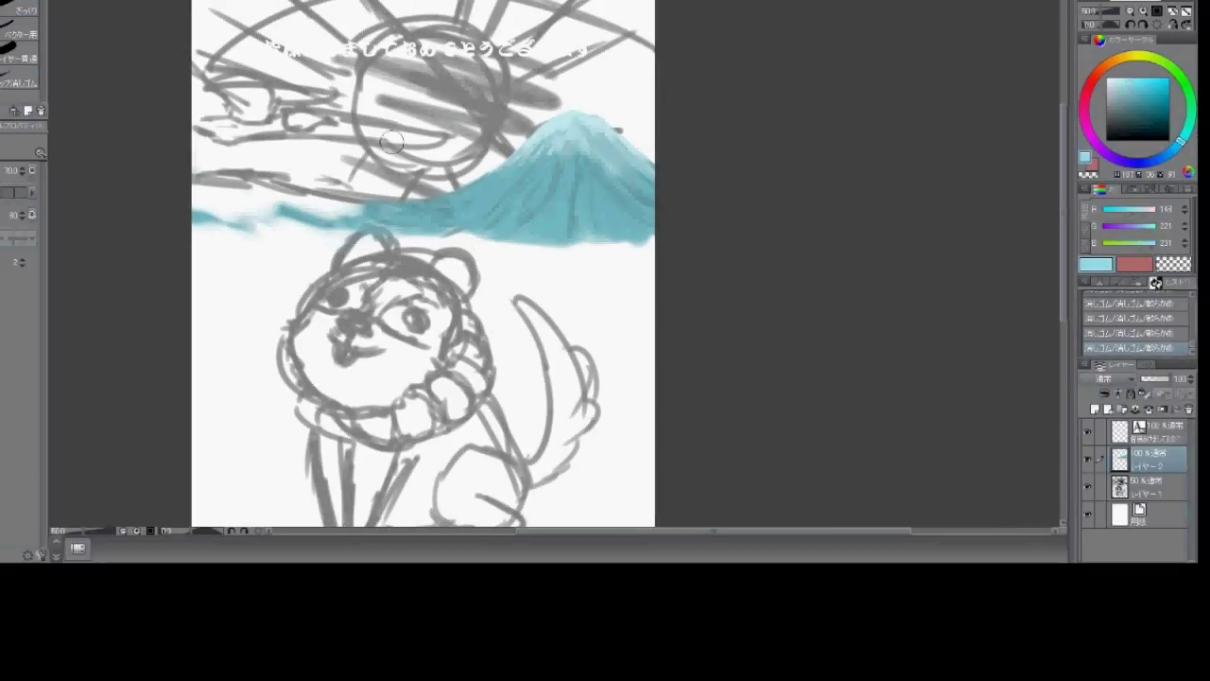
key(p)
drag(208, 94, 420, 123)
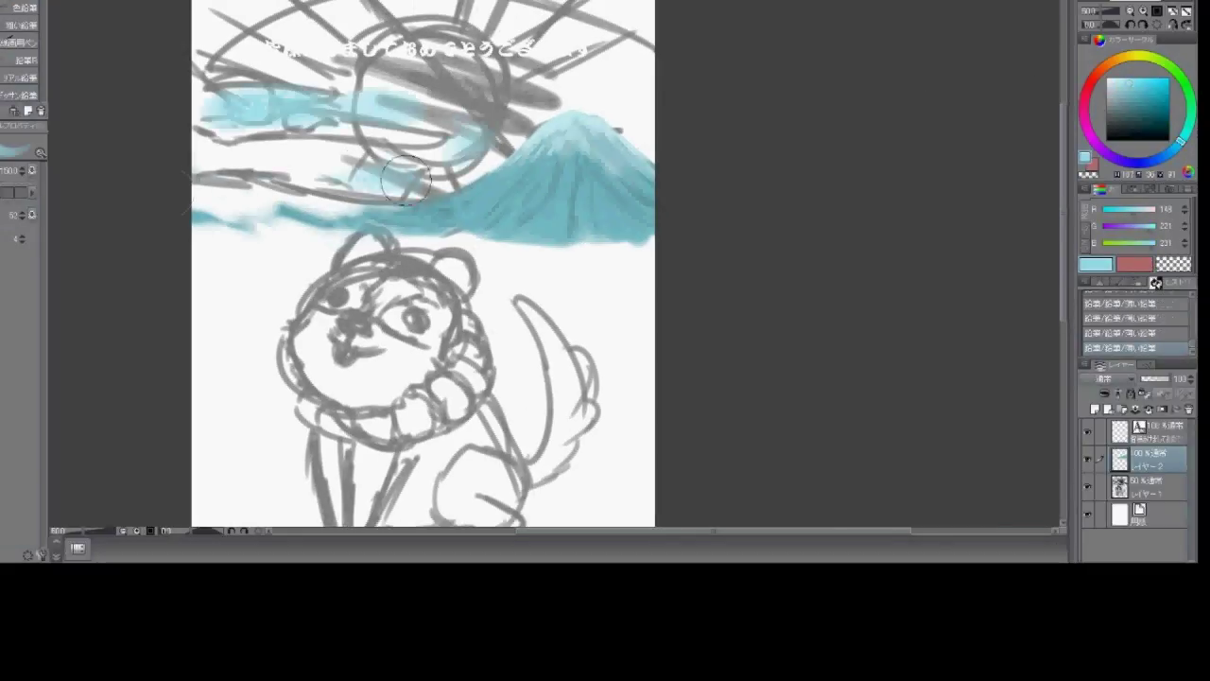
mouse_move(199, 189)
mouse_down()
mouse_move(504, 145)
mouse_move(203, 142)
mouse_move(302, 156)
mouse_move(388, 194)
mouse_up()
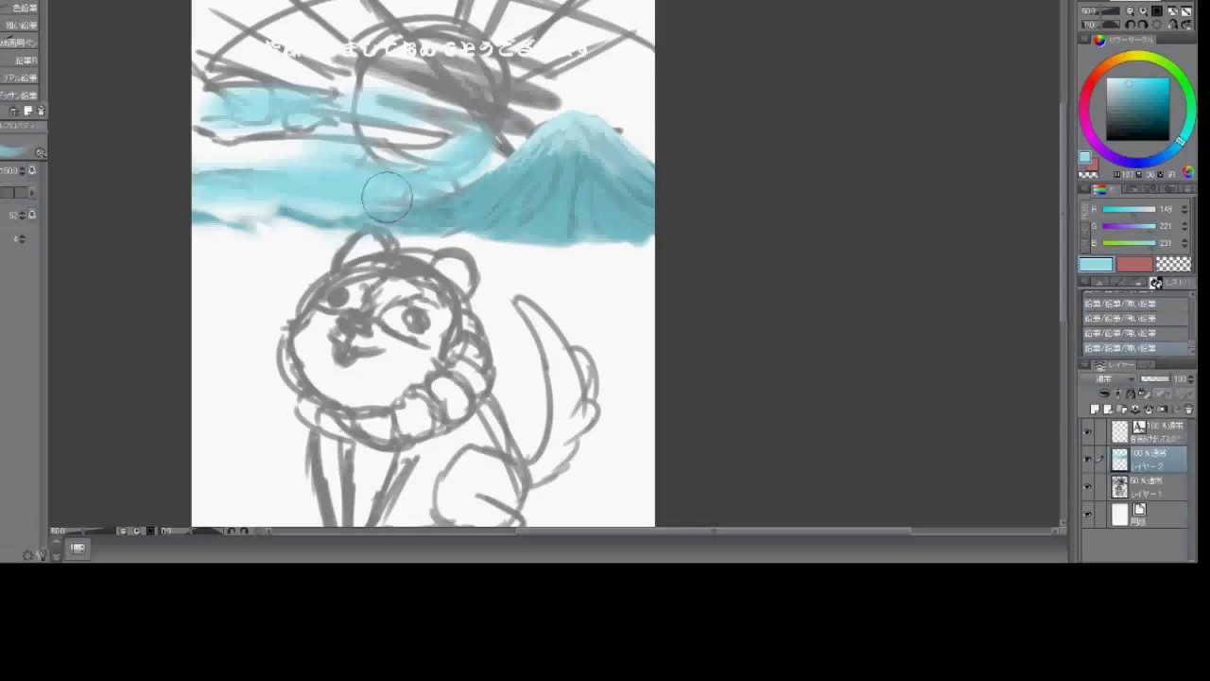
mouse_move(199, 213)
mouse_down()
mouse_move(522, 151)
mouse_move(473, 114)
mouse_move(559, 94)
mouse_move(529, 59)
mouse_up()
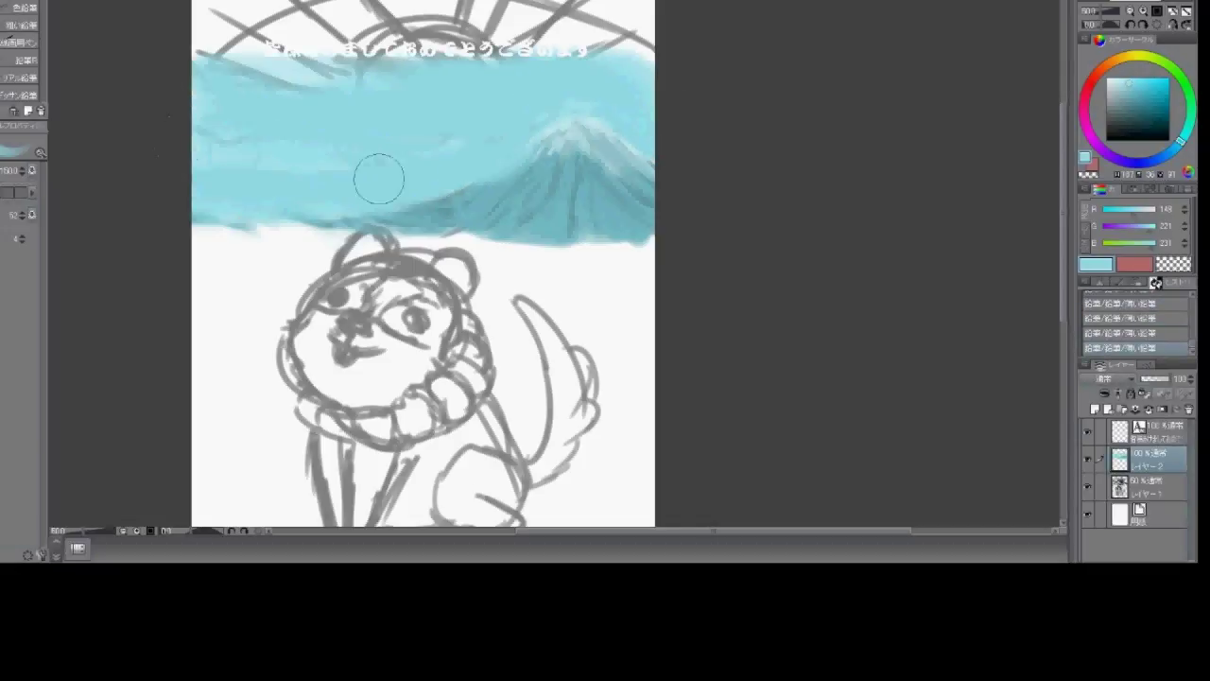
mouse_move(379, 178)
mouse_down()
mouse_move(216, 67)
mouse_move(567, 29)
mouse_move(283, 19)
mouse_move(653, 10)
mouse_up()
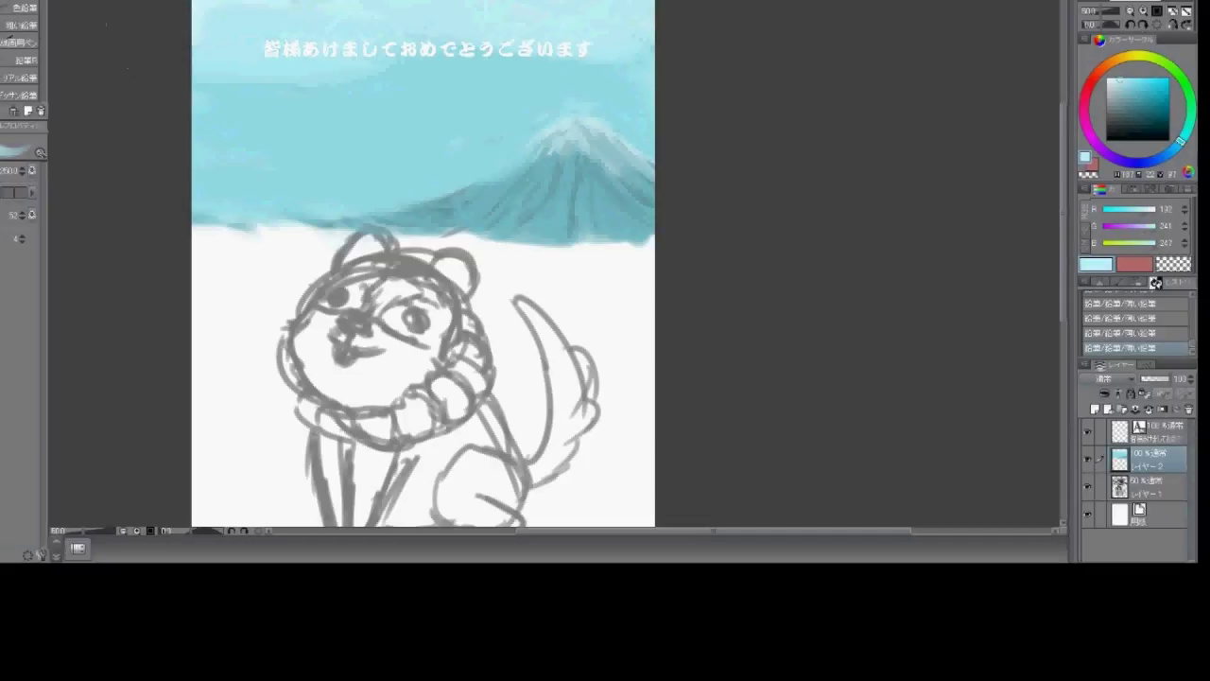
Repaint the foothills left of the mountain in teal and rework the mountain's base with darker strokes
scroll(513, 103, up, 3)
alt+click(493, 213)
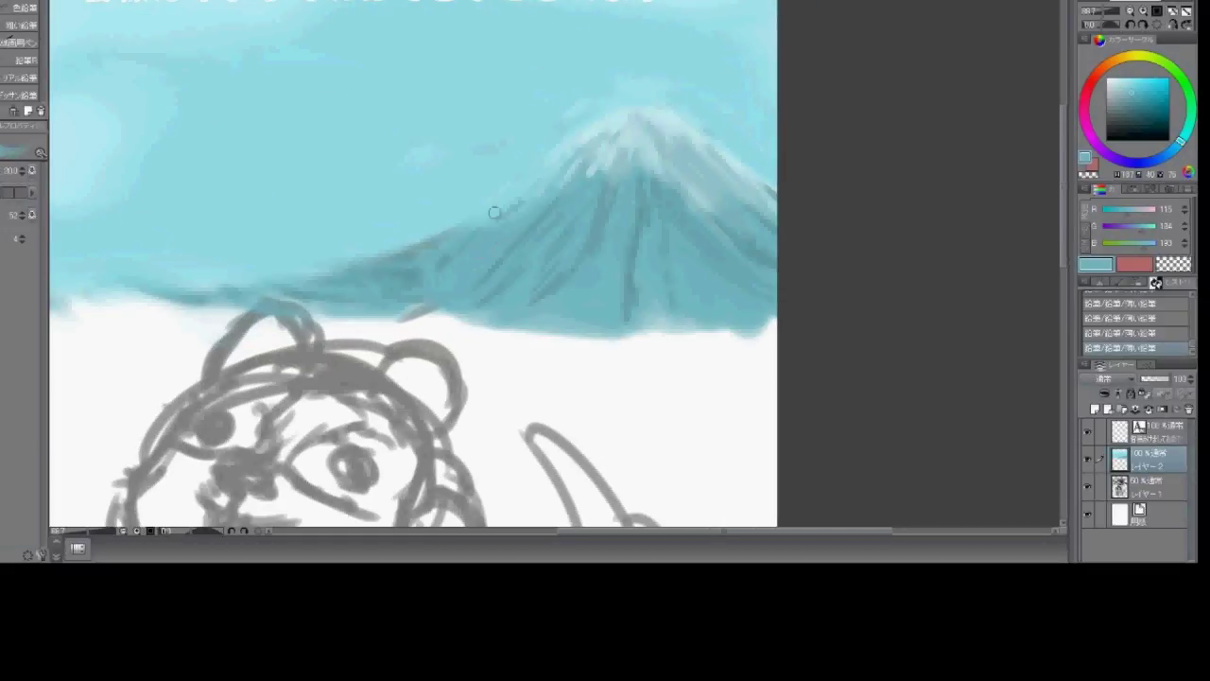
drag(493, 213, 359, 256)
mouse_move(360, 256)
mouse_down()
mouse_move(425, 193)
mouse_move(292, 198)
mouse_move(133, 237)
mouse_up()
drag(454, 246, 464, 232)
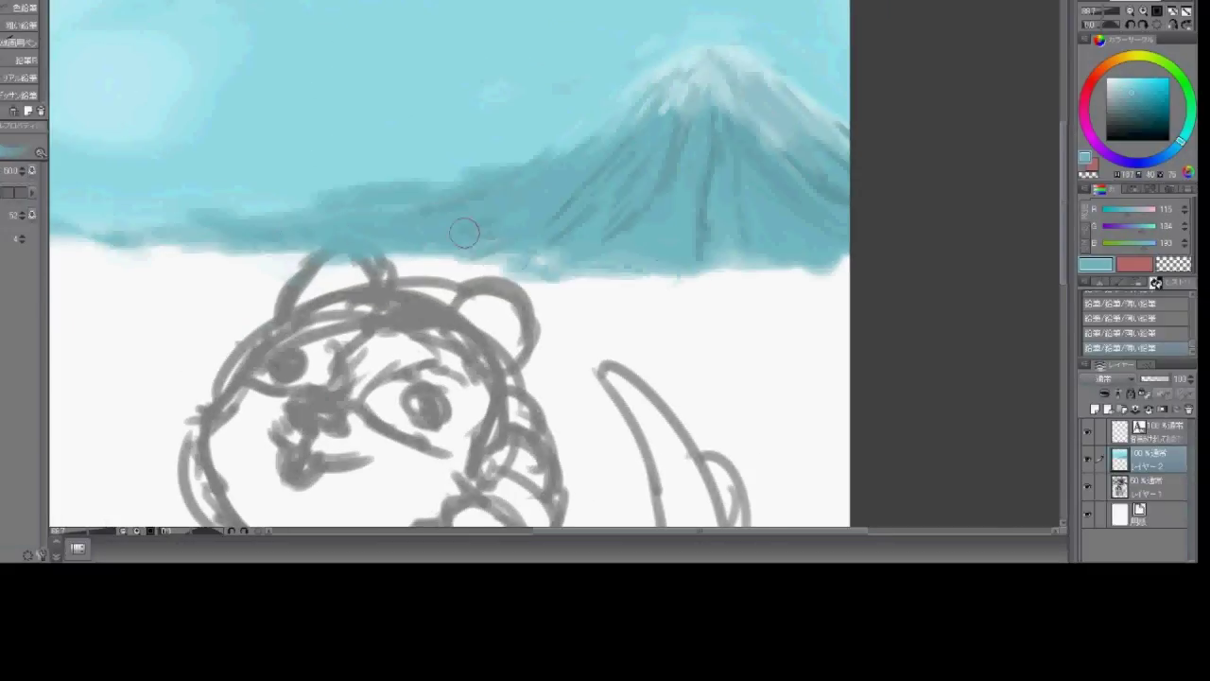
drag(532, 201, 818, 261)
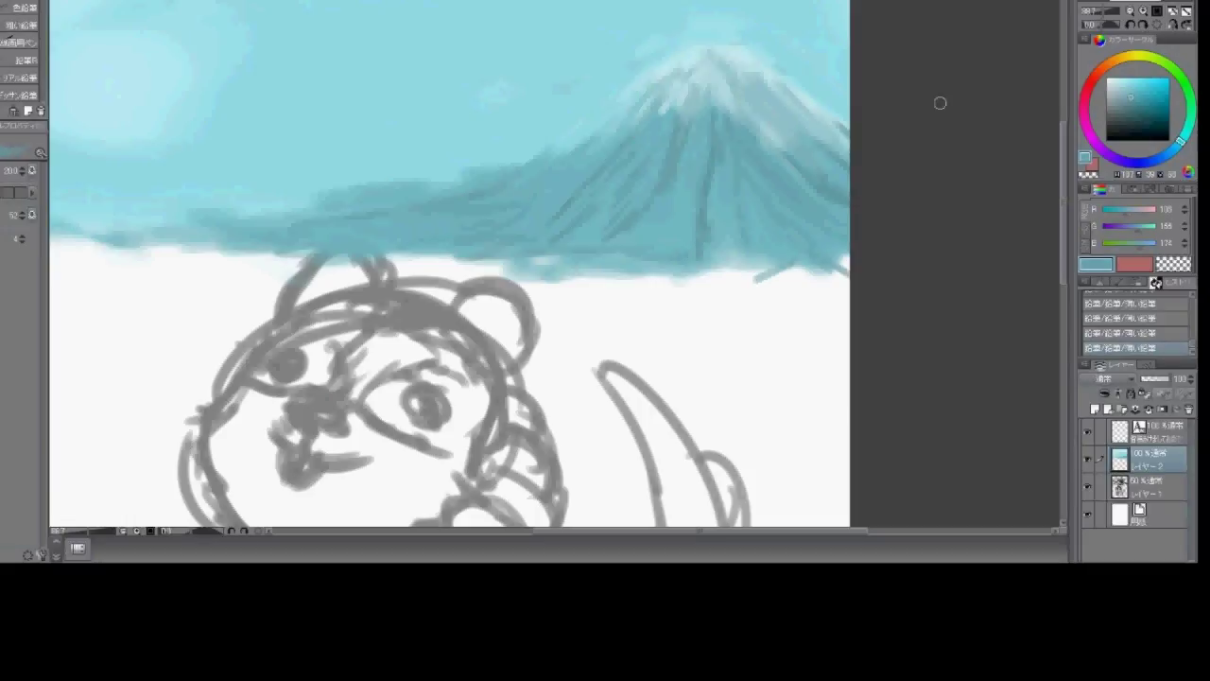
Paint pale whitish-blue cloud bands across the lower sky, the mountain and the area above the dog's head
alt+click(707, 64)
key(ctrl+minus)
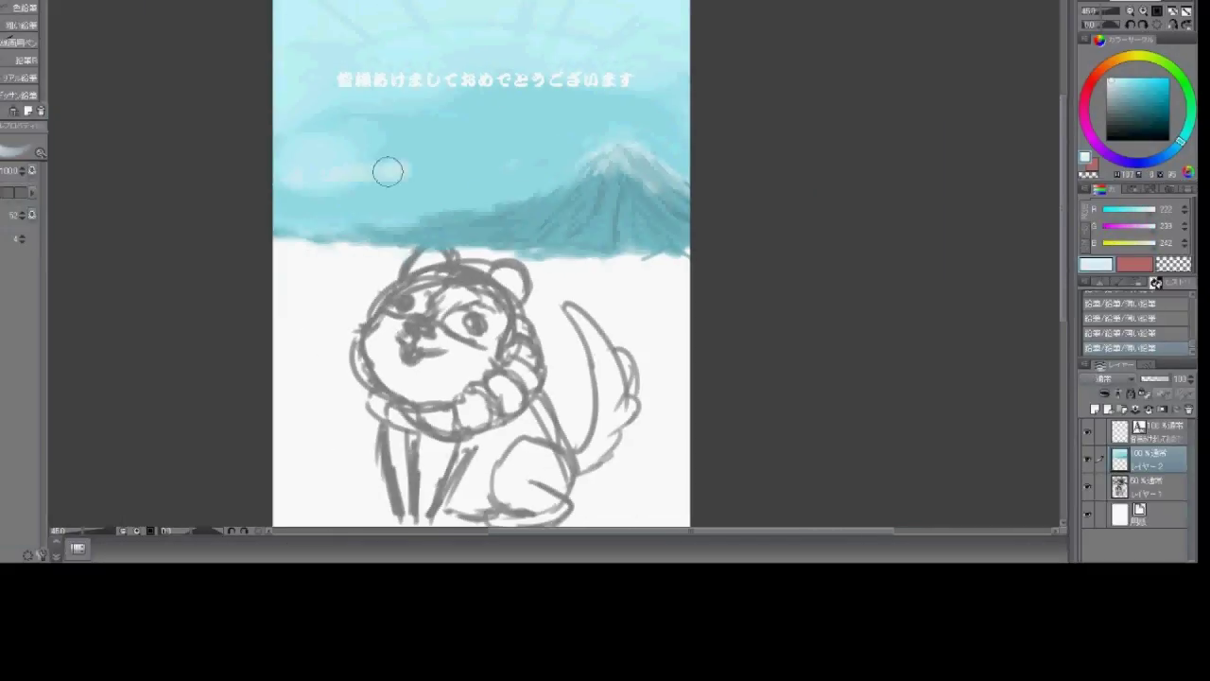
drag(387, 172, 534, 180)
drag(633, 202, 449, 200)
mouse_move(341, 240)
mouse_down()
mouse_move(246, 254)
mouse_move(330, 278)
mouse_up()
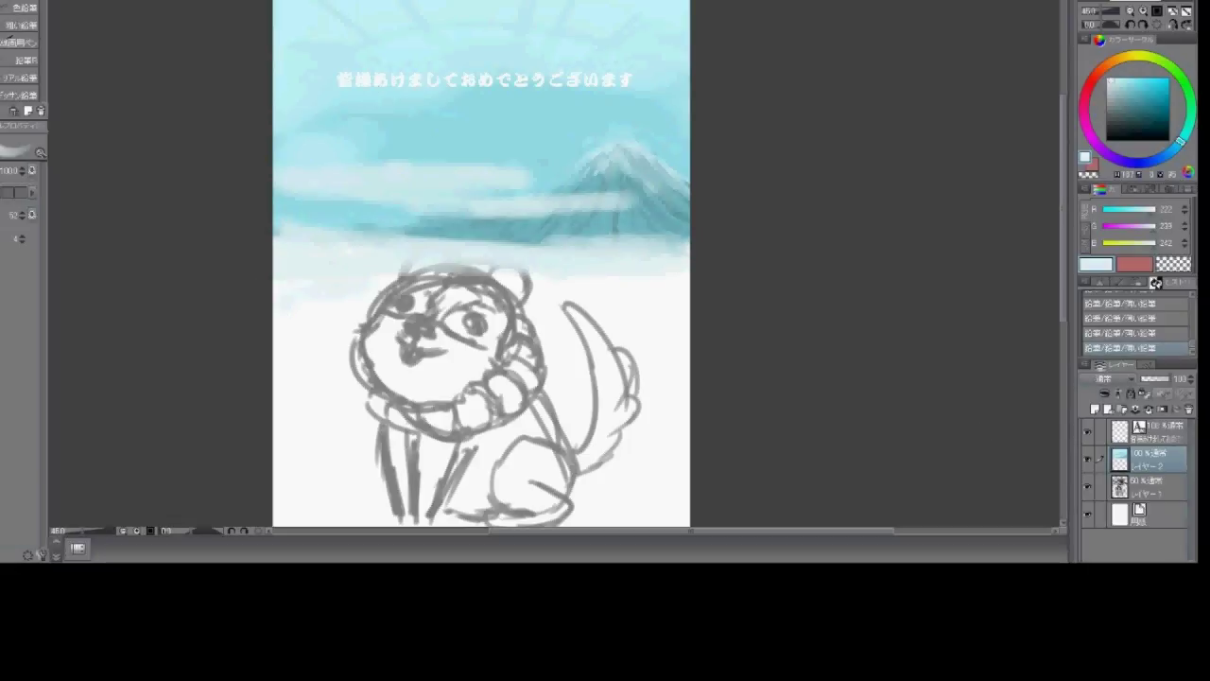
Add a new raster layer above レイヤー2 and choose a bright red drawing colour
key(ctrl+shift+n)
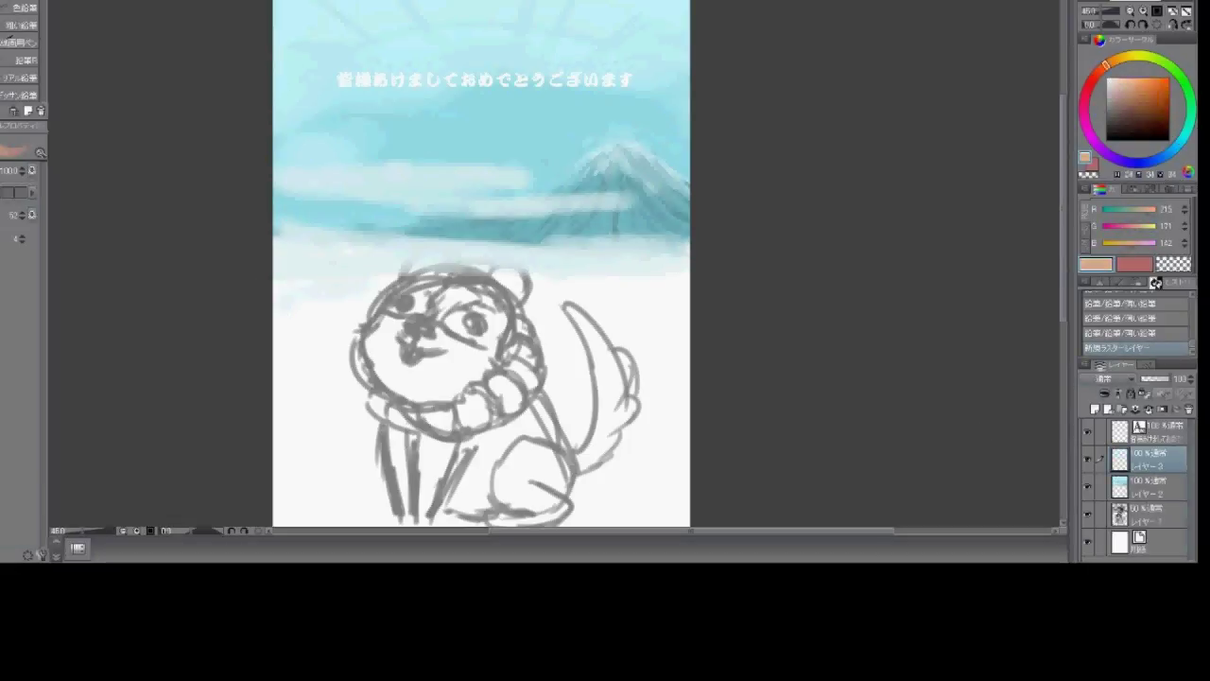
drag(1105, 65, 1088, 85)
click(1158, 83)
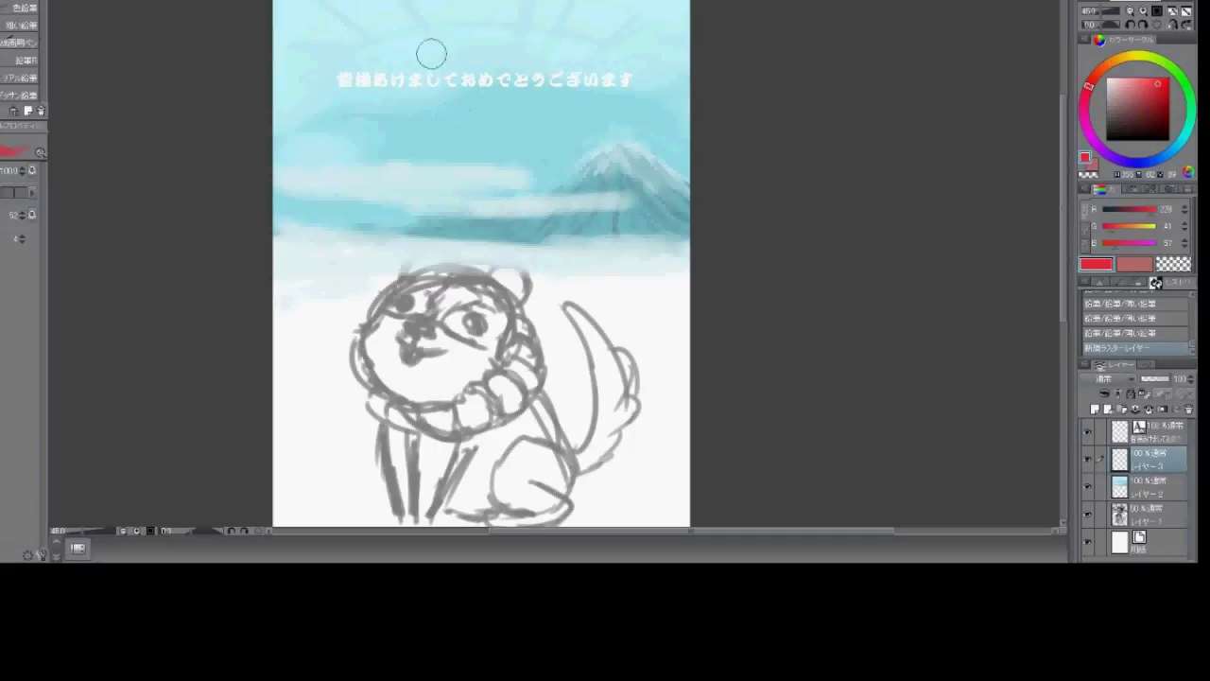
Try a large red sun behind the greeting text with broad red rays spreading to the page edges
mouse_move(431, 54)
mouse_down()
mouse_move(501, 189)
mouse_move(416, 171)
mouse_move(444, 57)
mouse_move(543, 123)
mouse_up()
mouse_move(445, 76)
mouse_down()
mouse_move(406, 10)
mouse_move(425, 75)
mouse_up()
drag(567, 5, 520, 57)
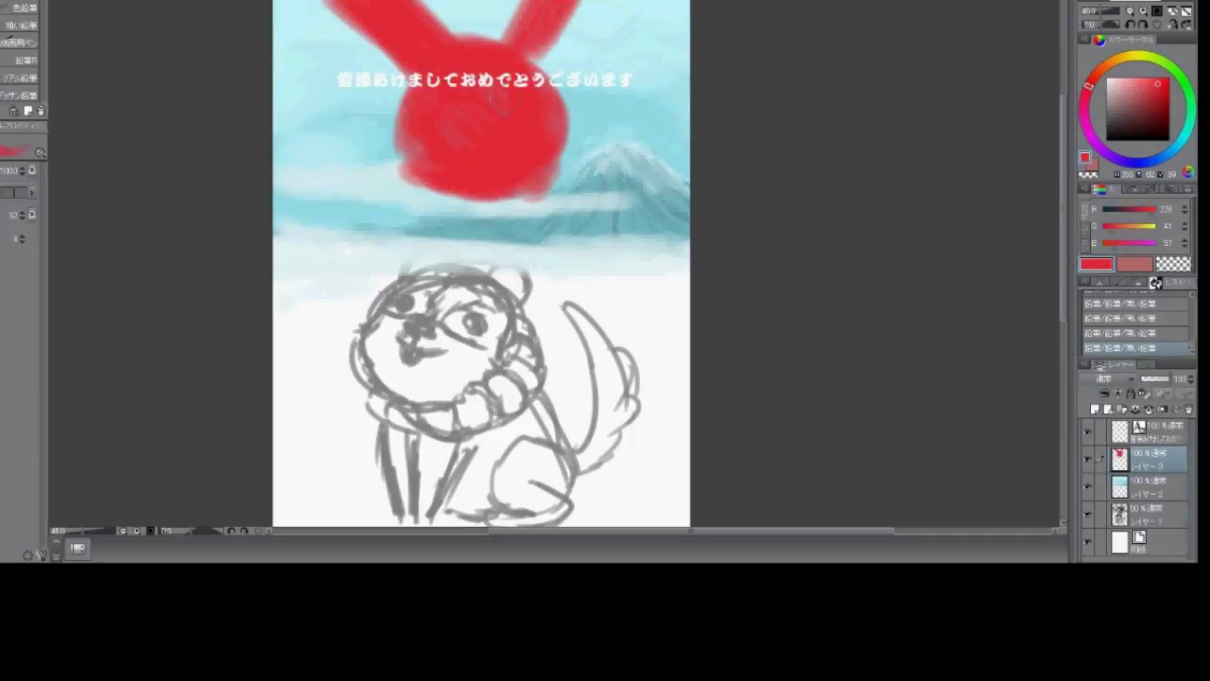
drag(567, 114, 689, 43)
drag(397, 123, 275, 66)
drag(572, 34, 558, 66)
mouse_move(586, 5)
mouse_down()
mouse_move(539, 67)
mouse_move(511, 43)
mouse_move(477, 49)
mouse_up()
Split a ray with the eraser, add horizontal red rays on both sides of the sun, and clear the layer
key(e)
mouse_move(463, 5)
mouse_down()
mouse_move(404, 45)
mouse_move(397, 72)
mouse_up()
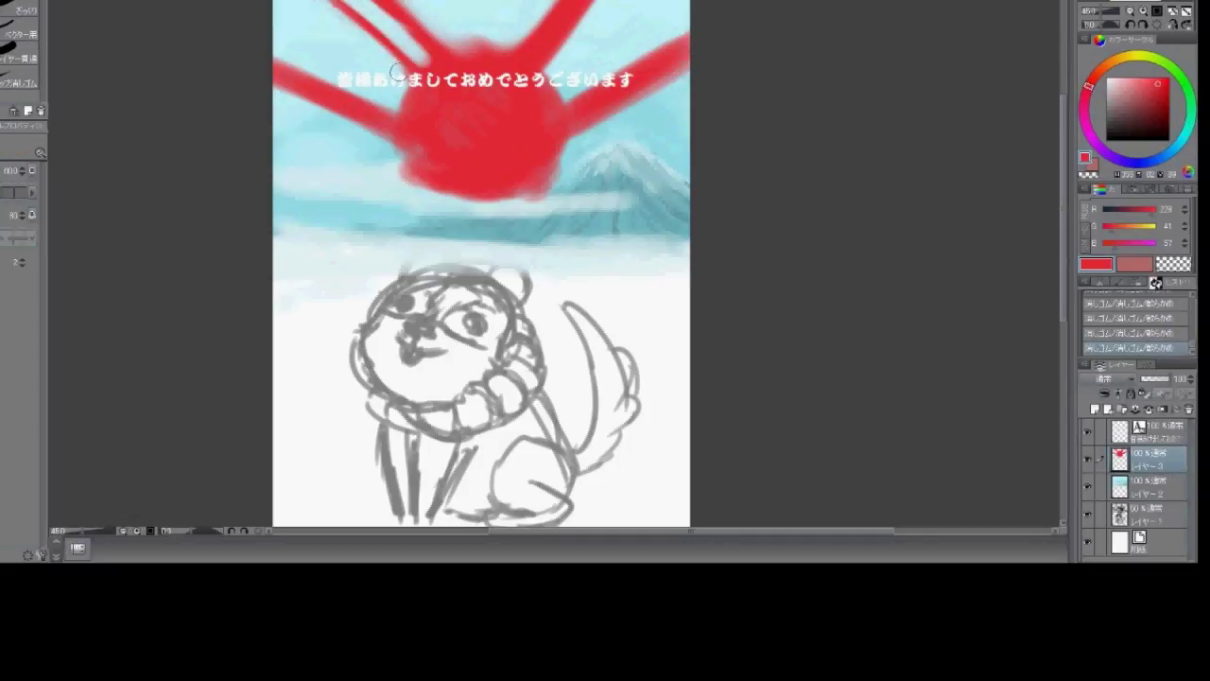
key(p)
drag(312, 170, 426, 179)
mouse_move(534, 180)
mouse_down()
mouse_move(709, 152)
mouse_move(560, 175)
mouse_up()
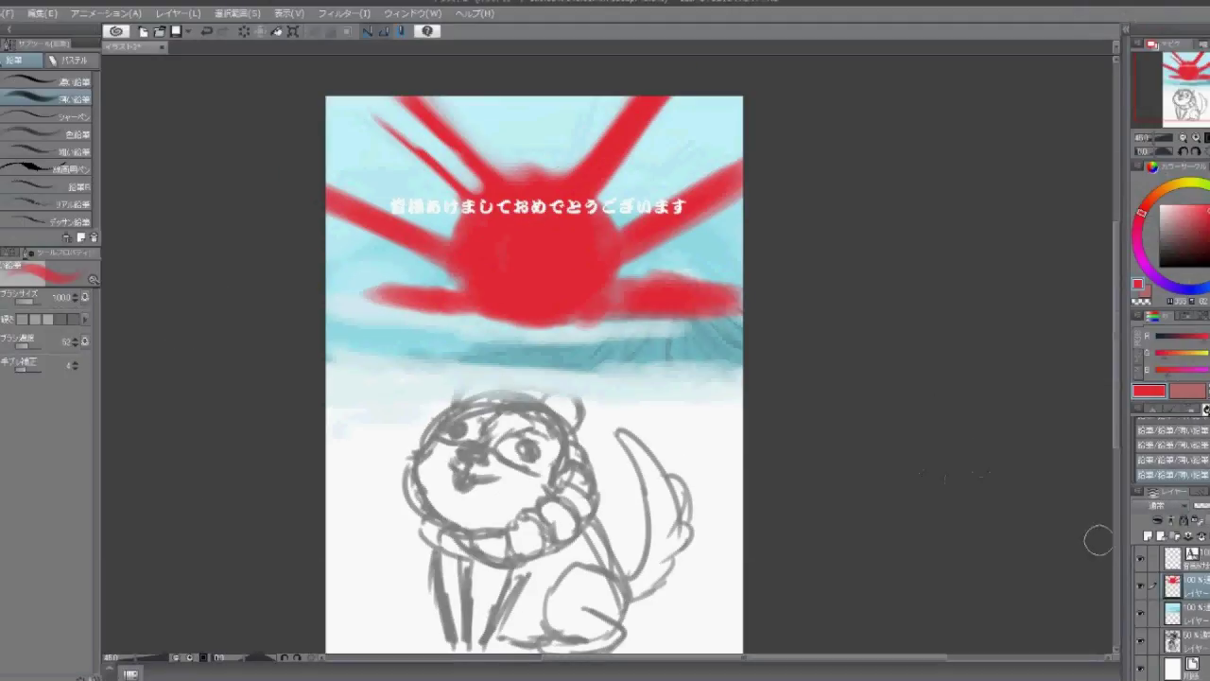
key(Delete)
Paint a solid red sun without rays on レイヤー2, below the greeting text and left of the mountain
scroll(527, 392, up, 4)
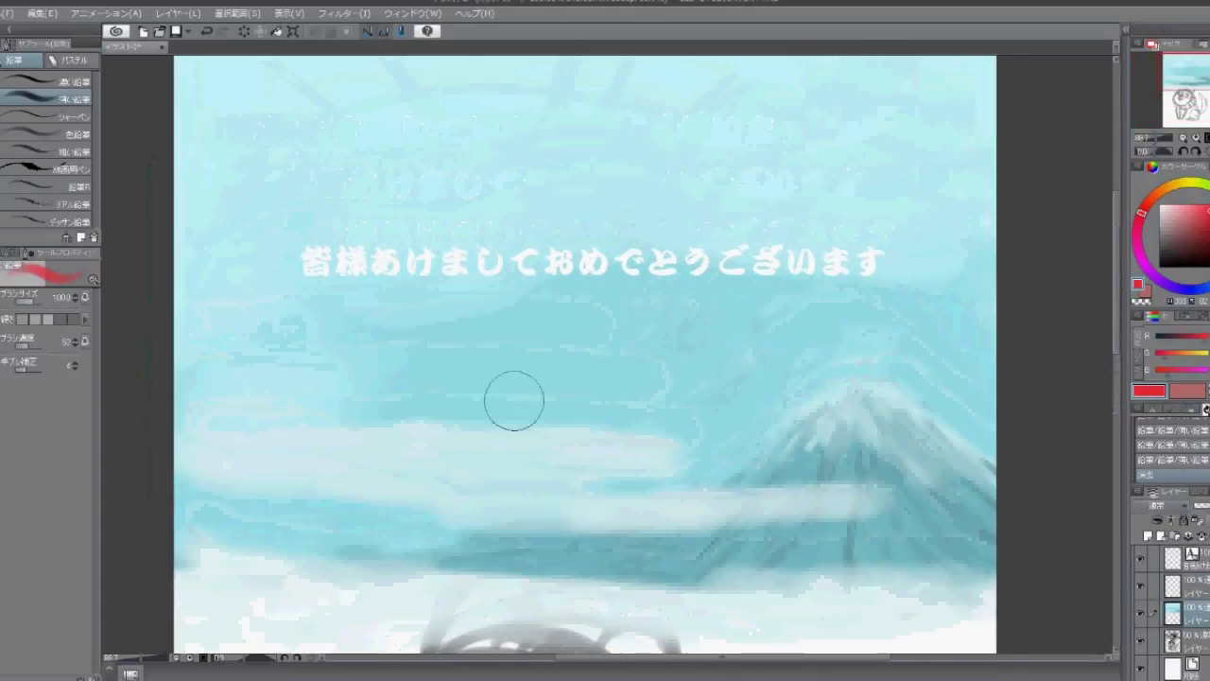
drag(478, 534, 700, 379)
mouse_move(490, 352)
mouse_down()
mouse_move(657, 425)
mouse_move(639, 511)
mouse_up()
mouse_move(477, 534)
mouse_down()
mouse_move(425, 472)
mouse_move(430, 416)
mouse_up()
drag(444, 473, 487, 389)
mouse_move(473, 516)
mouse_down()
mouse_move(624, 475)
mouse_move(457, 495)
mouse_move(589, 430)
mouse_move(628, 445)
mouse_move(626, 415)
mouse_move(481, 418)
mouse_move(603, 382)
mouse_move(470, 420)
mouse_move(527, 352)
mouse_move(548, 363)
mouse_move(558, 401)
mouse_move(594, 416)
mouse_move(461, 464)
mouse_up()
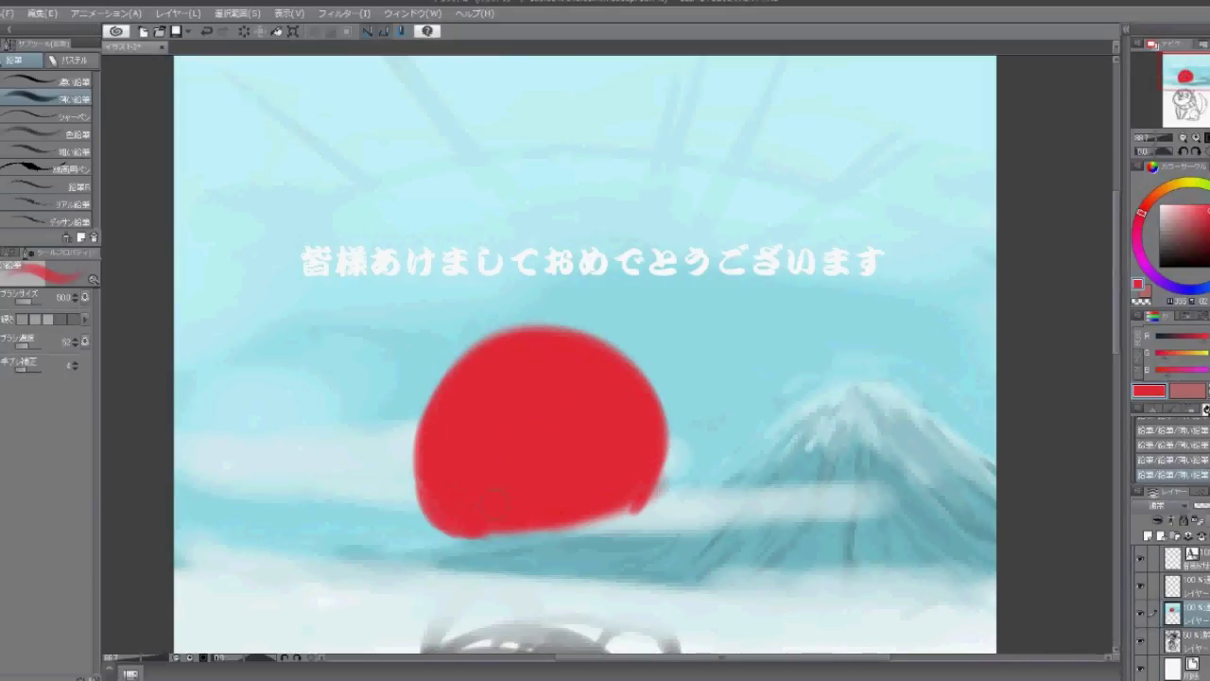
Paint pale cloud bands across the lower part of the red sun and the foot of the mountain
alt+click(322, 466)
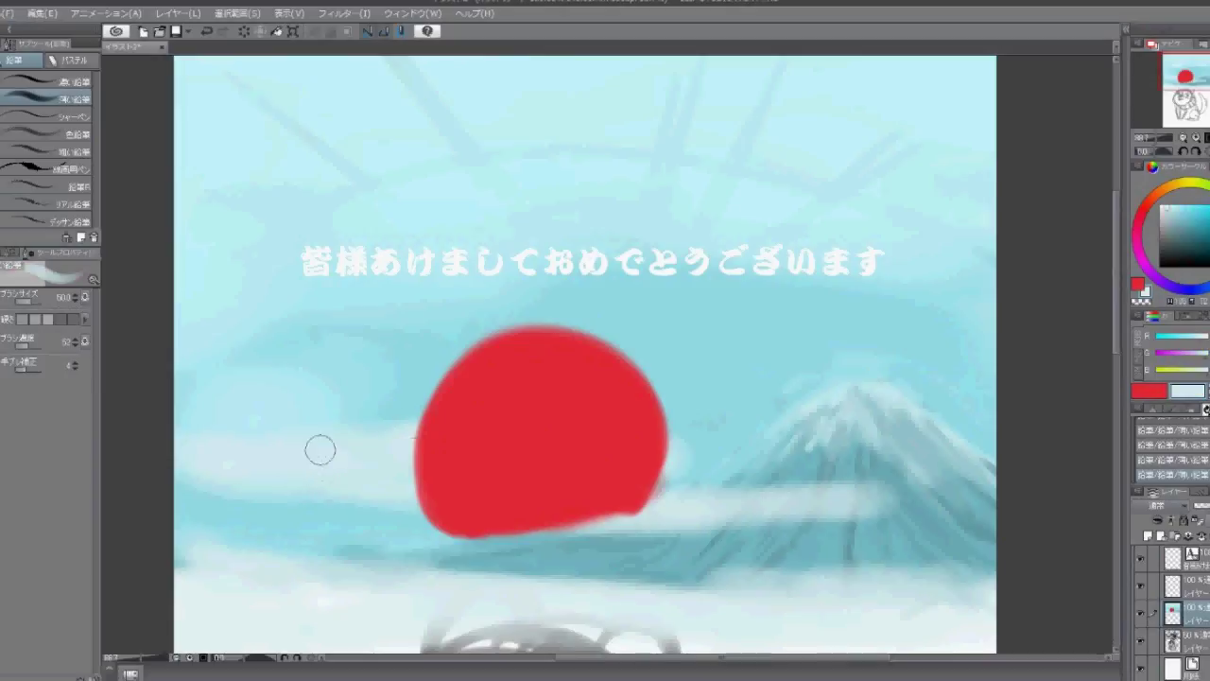
mouse_move(318, 445)
mouse_down()
mouse_move(349, 479)
mouse_move(381, 448)
mouse_move(440, 477)
mouse_move(316, 486)
mouse_move(922, 513)
mouse_up()
drag(664, 529, 993, 547)
drag(993, 546, 431, 560)
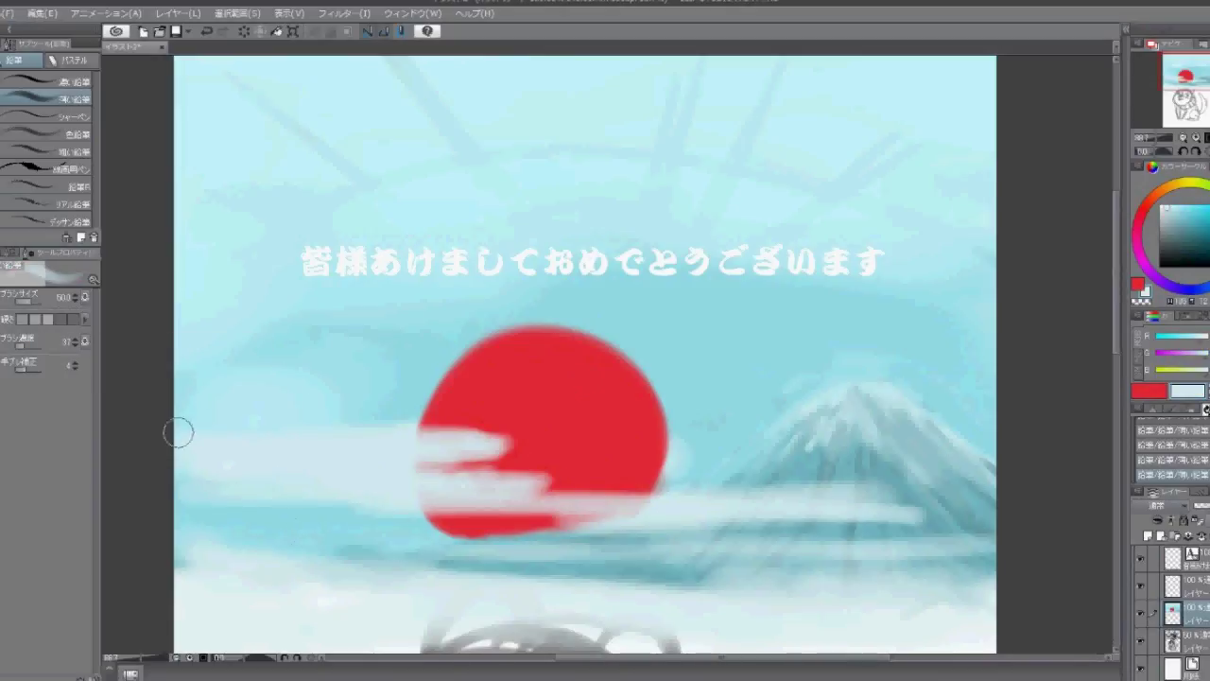
Brighten the cloud bands across the lower part of the red sun and the mountain's foot with white strokes
alt+click(380, 458)
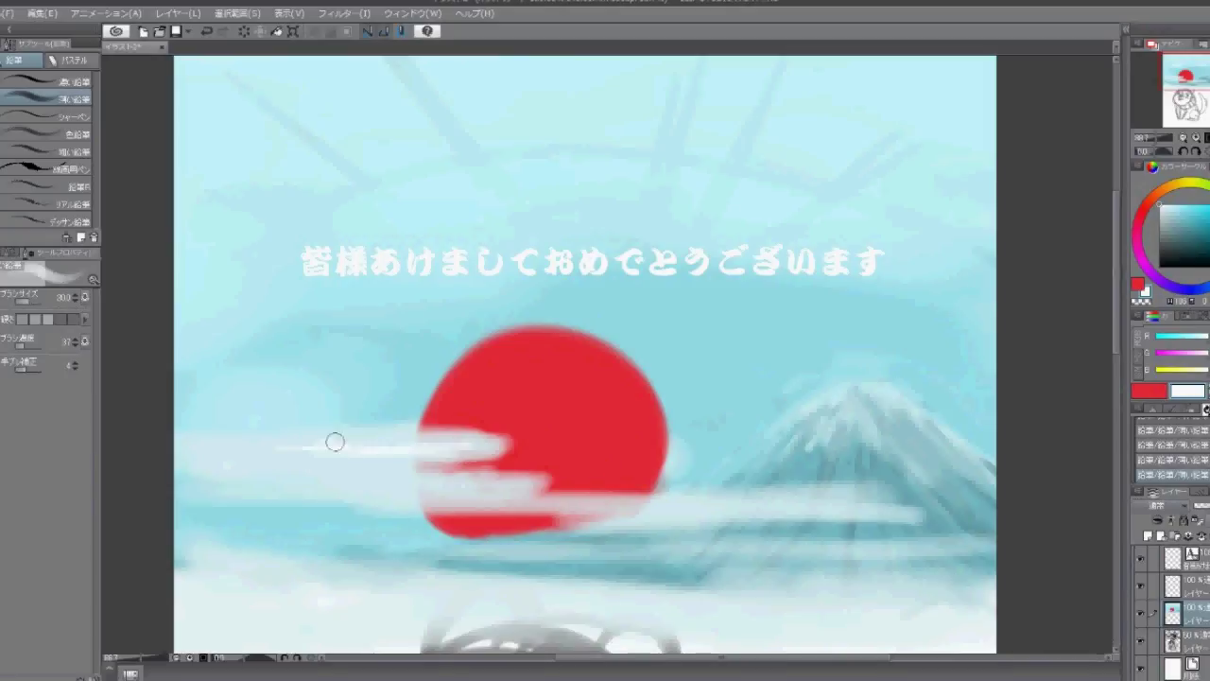
mouse_move(335, 442)
mouse_down()
mouse_move(365, 451)
mouse_move(237, 438)
mouse_move(441, 498)
mouse_move(513, 552)
mouse_move(945, 563)
mouse_up()
drag(398, 448, 332, 425)
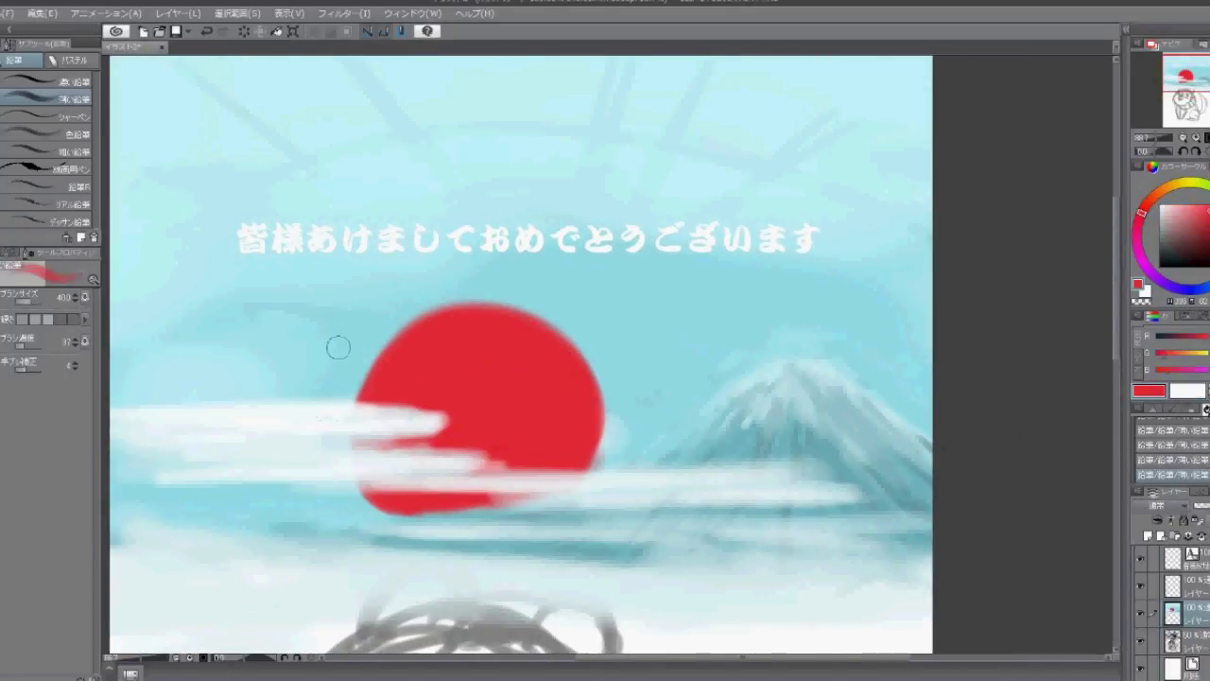
Outline two red rays from the sun's upper right side towards the page edges on the layer above the sky
drag(562, 325, 608, 256)
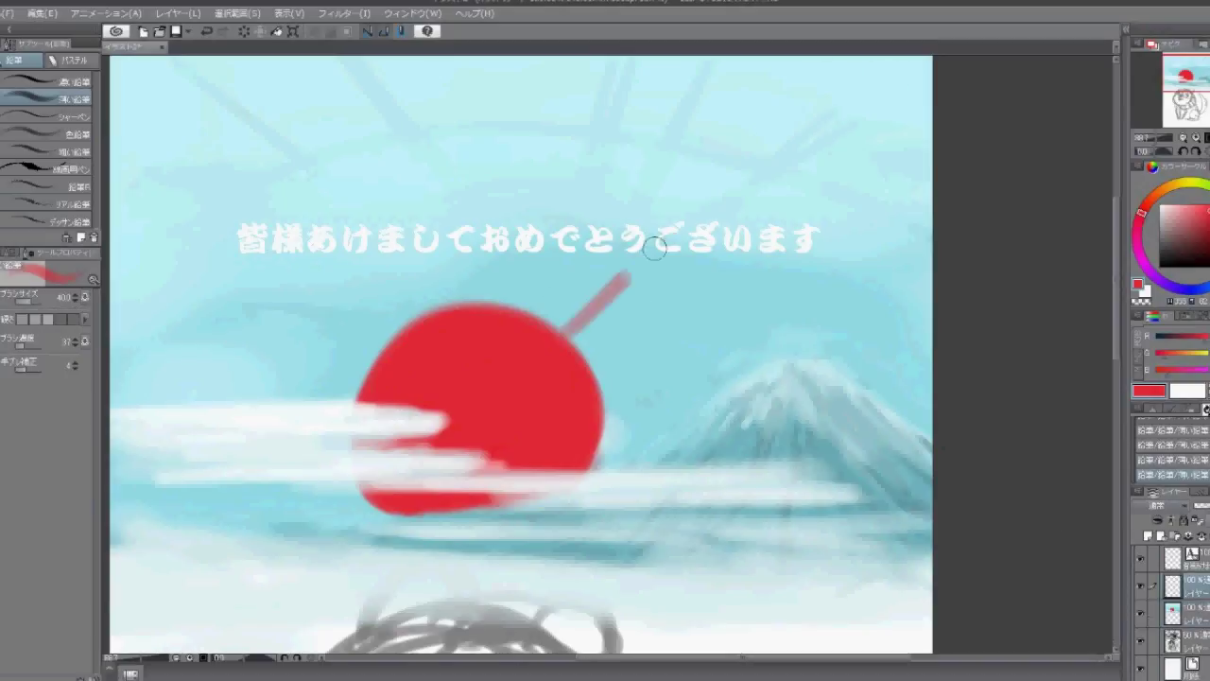
key(ctrl+z)
mouse_move(601, 383)
mouse_down()
mouse_move(934, 175)
mouse_move(922, 104)
mouse_up()
mouse_move(539, 316)
mouse_down()
mouse_move(695, 57)
mouse_move(663, 56)
mouse_up()
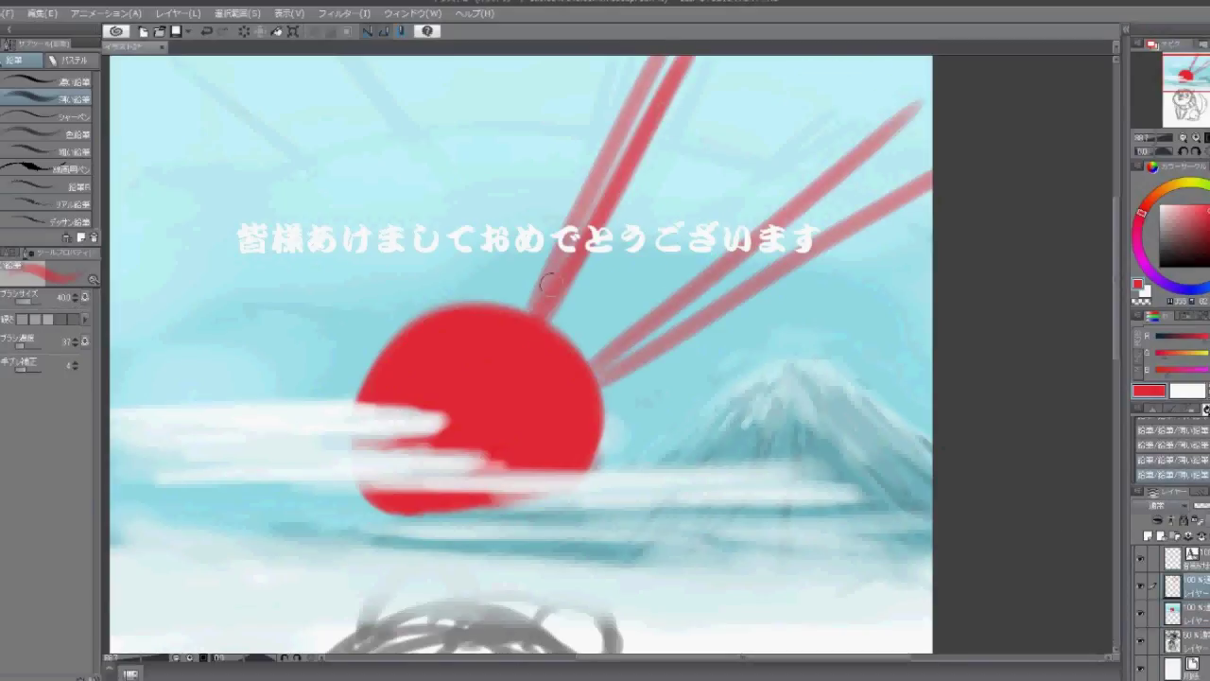
drag(450, 293, 367, 101)
key(ctrl+z)
key(x)
key(x)
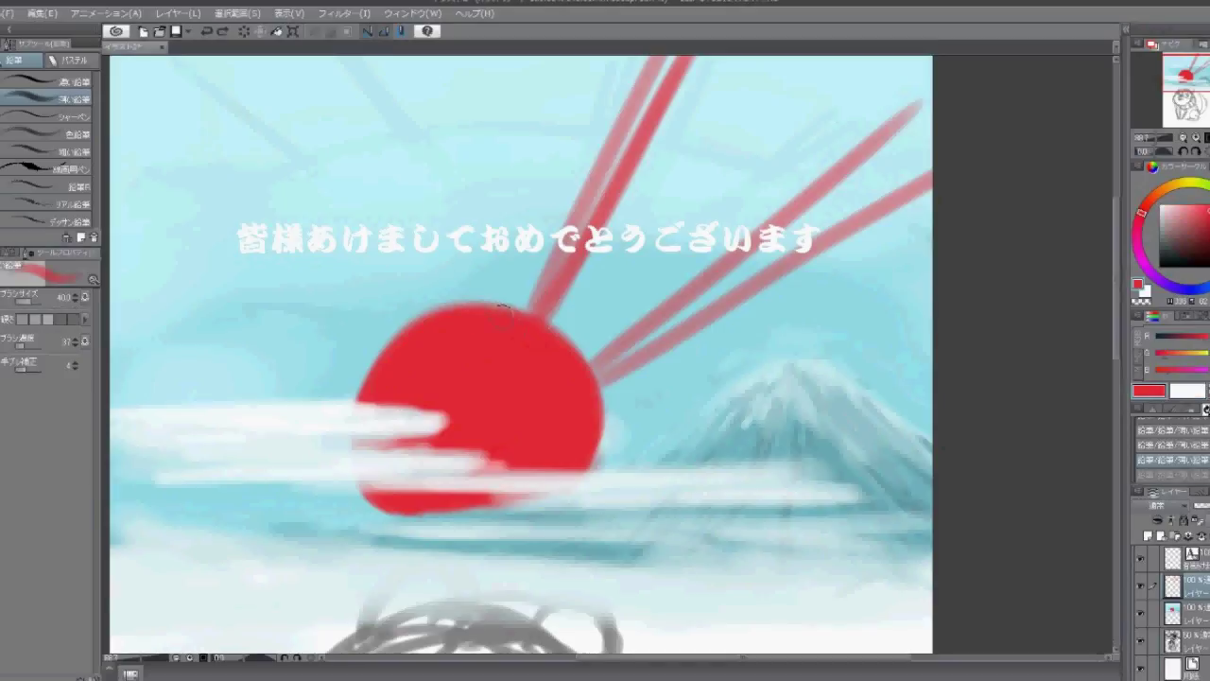
key(ctrl+z)
Paint a broad red ray straight up from the sun and fill in the two rays on its upper right side
mouse_move(473, 304)
mouse_down()
mouse_move(369, 62)
mouse_move(436, 65)
mouse_up()
drag(454, 283, 421, 57)
mouse_move(458, 312)
mouse_down()
mouse_move(444, 56)
mouse_move(417, 66)
mouse_up()
drag(420, 284, 407, 57)
mouse_move(560, 300)
mouse_down()
mouse_move(695, 59)
mouse_move(661, 59)
mouse_up()
mouse_move(624, 170)
mouse_down()
mouse_move(714, 58)
mouse_move(554, 317)
mouse_up()
mouse_move(586, 379)
mouse_down()
mouse_move(832, 198)
mouse_move(934, 86)
mouse_move(719, 312)
mouse_up()
drag(624, 373, 887, 189)
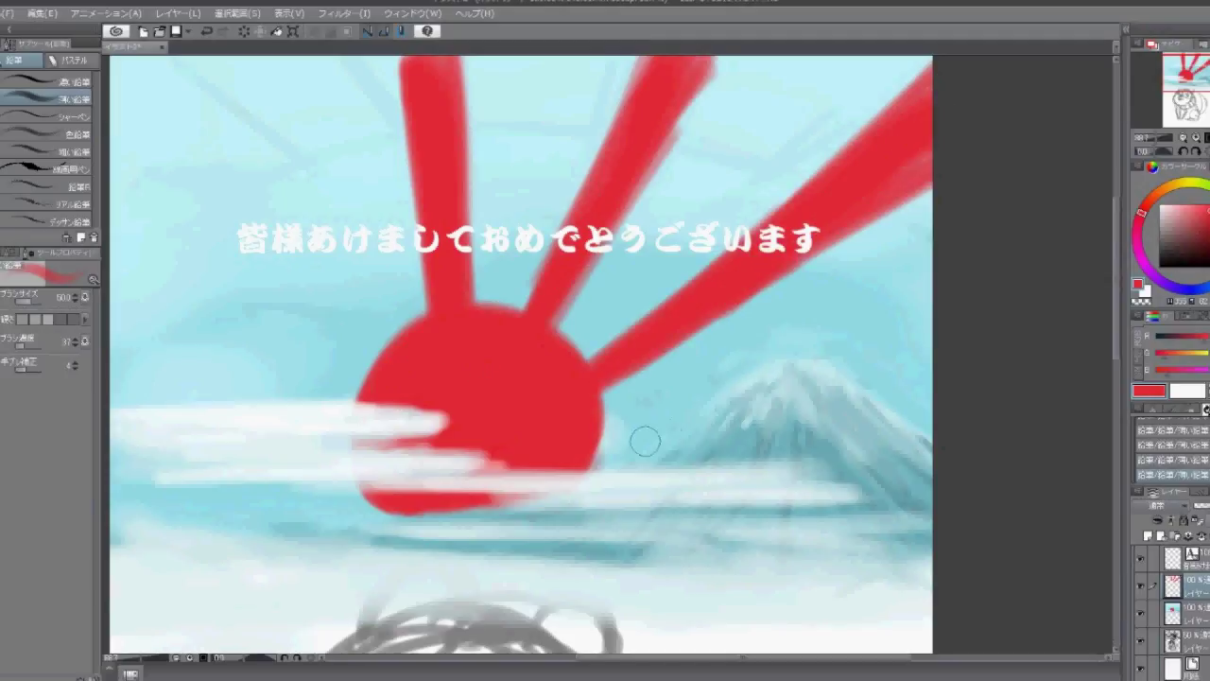
Paint a low red ray from the sun's right side to the page edge, trimmed so it passes behind the mountain
drag(659, 422, 688, 425)
drag(880, 399, 944, 398)
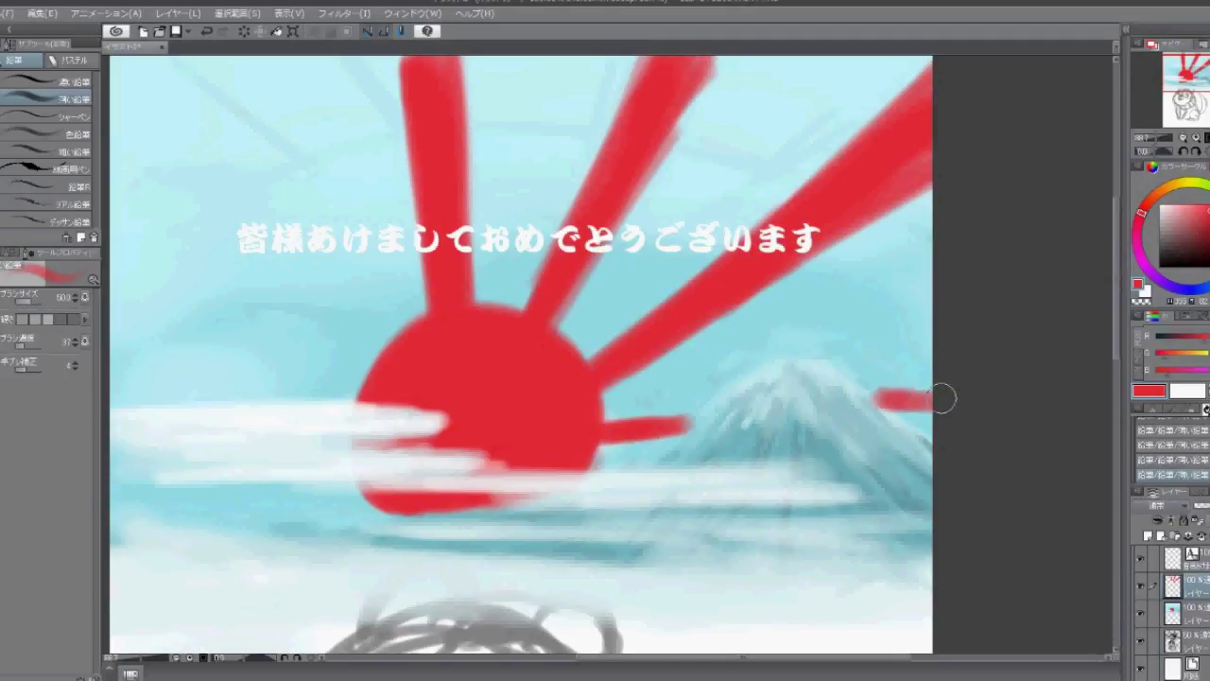
drag(604, 455, 693, 435)
key(e)
scroll(913, 436, up, 2)
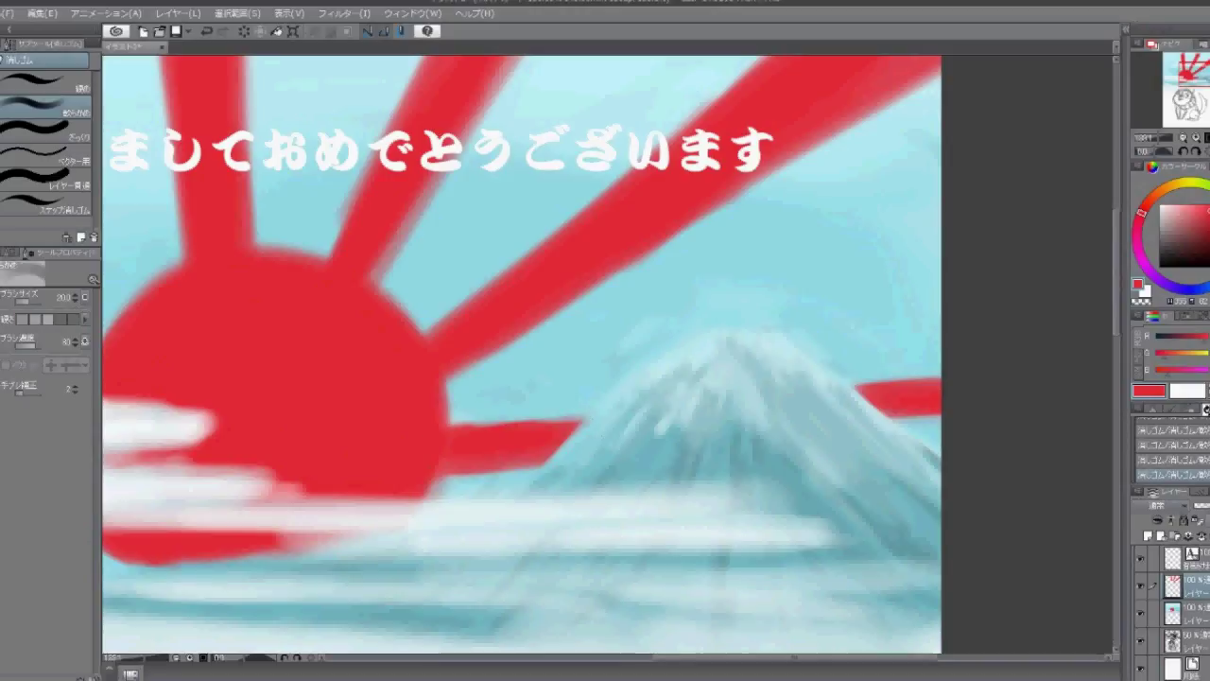
Paint two red rays from the sun's left side, one to the upper left and one to the left page edge
key(p)
scroll(494, 217, down, 2)
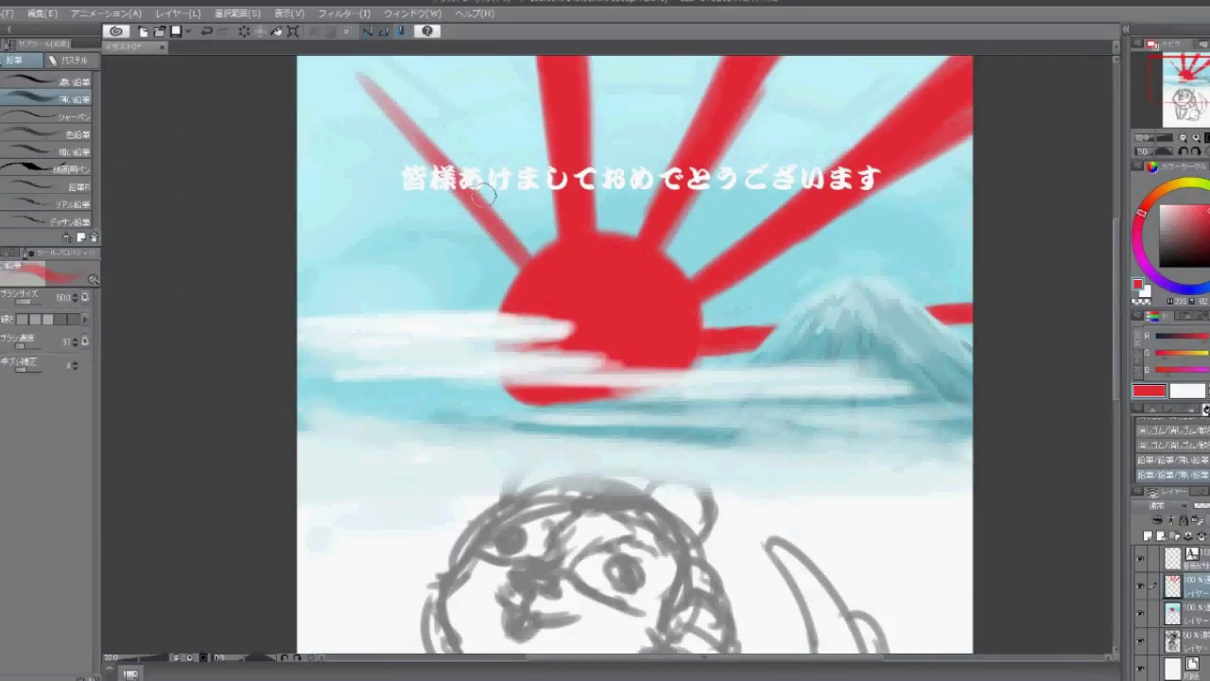
mouse_move(483, 194)
mouse_down()
mouse_move(517, 258)
mouse_move(354, 62)
mouse_move(371, 73)
mouse_move(345, 59)
mouse_up()
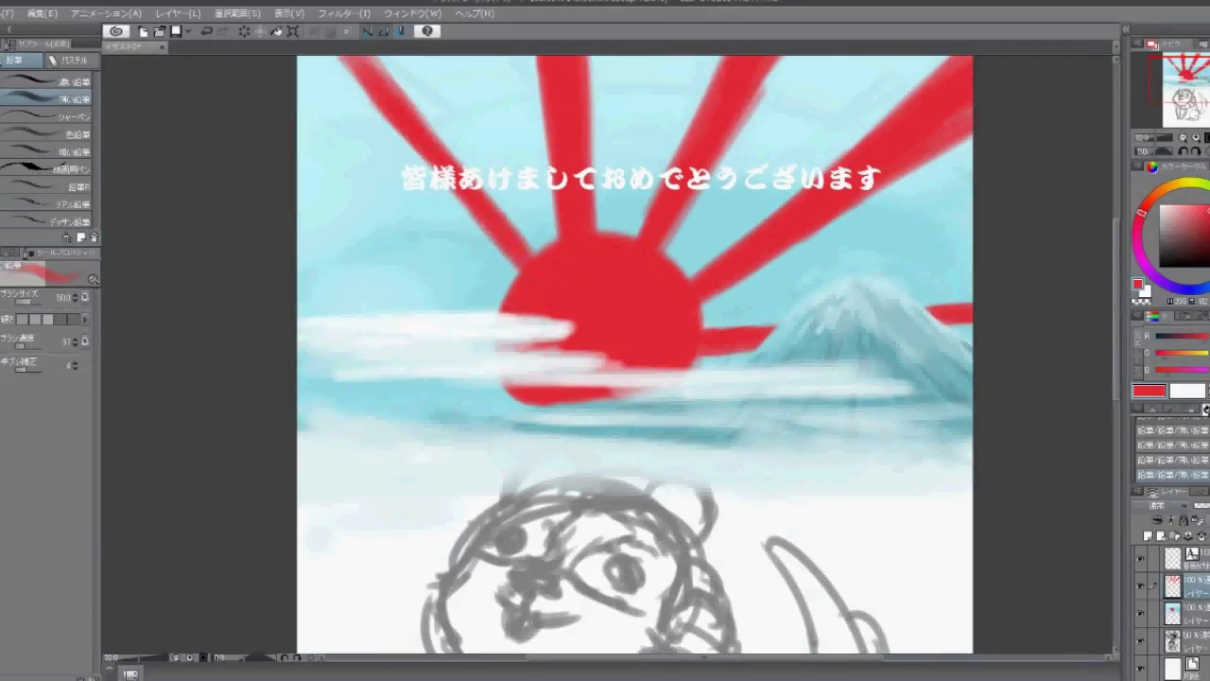
drag(515, 267, 332, 61)
mouse_move(477, 294)
mouse_down()
mouse_move(589, 334)
mouse_move(416, 260)
mouse_up()
drag(586, 331, 412, 254)
key(e)
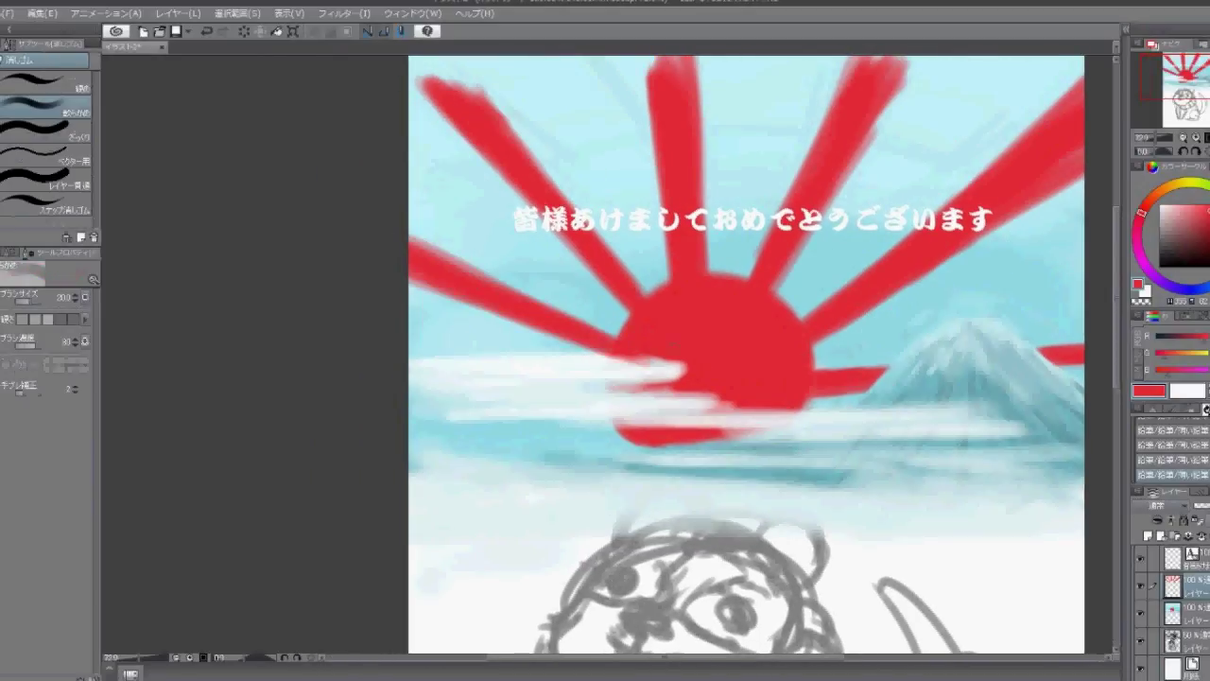
Widen and extend the outer ends of the red rays up to the page edges
key(p)
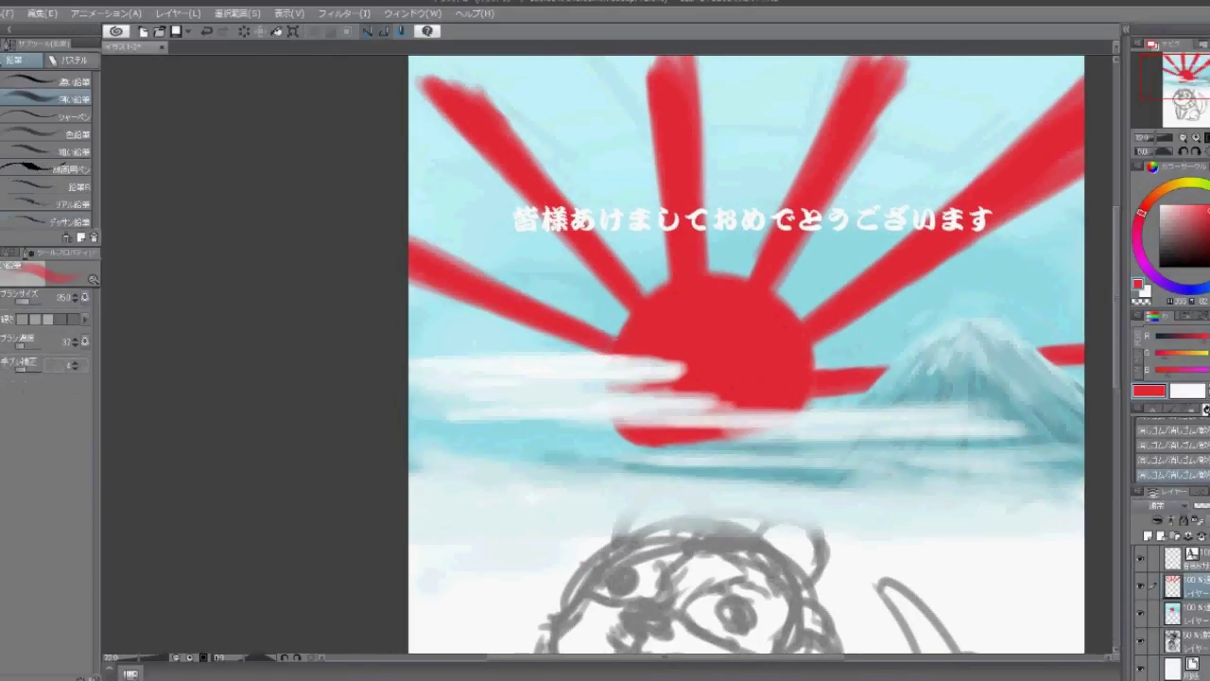
drag(486, 370, 504, 426)
mouse_move(945, 90)
mouse_down()
mouse_move(898, 170)
mouse_move(870, 132)
mouse_up()
drag(705, 141, 667, 95)
drag(529, 203, 409, 90)
drag(478, 151, 433, 118)
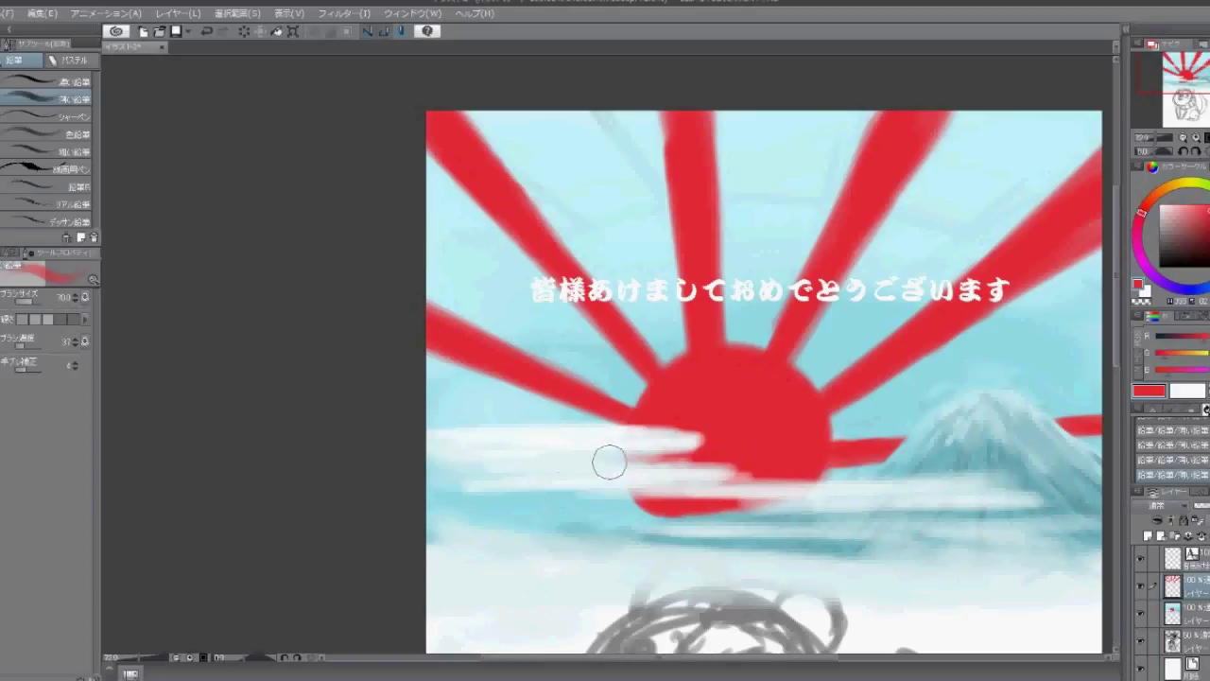
Repaint the upper sky between the rays with large pale blue-white strokes on the sky layer
drag(425, 449, 288, 505)
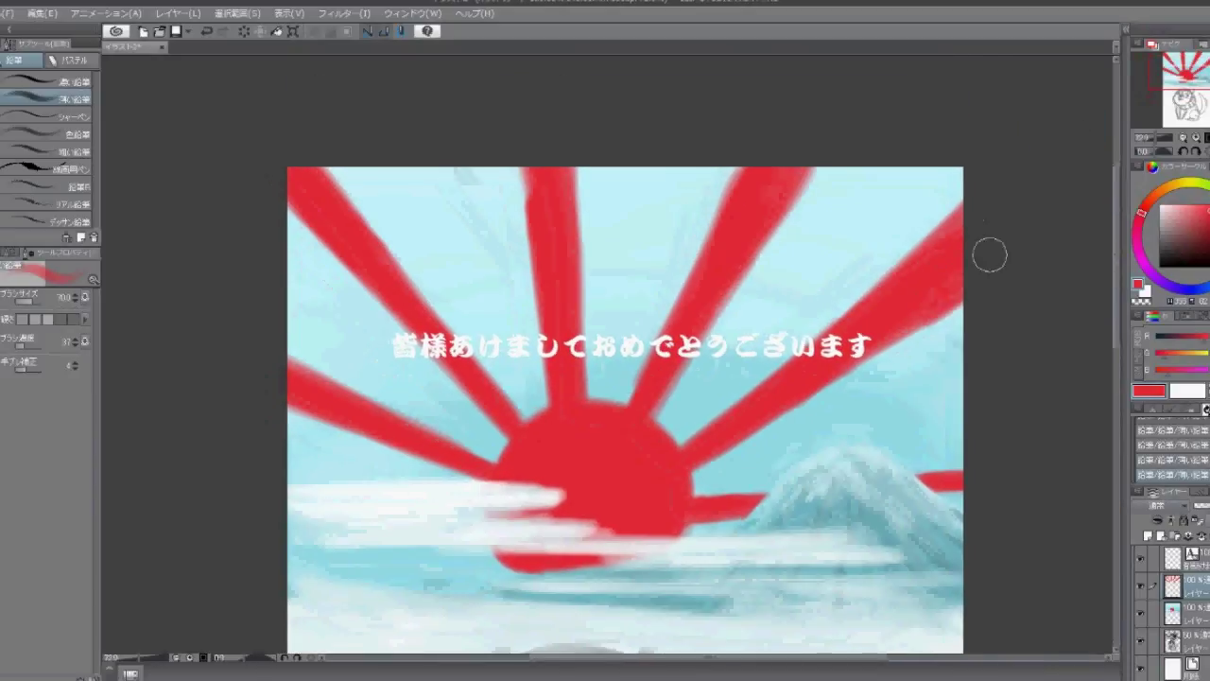
alt+click(744, 385)
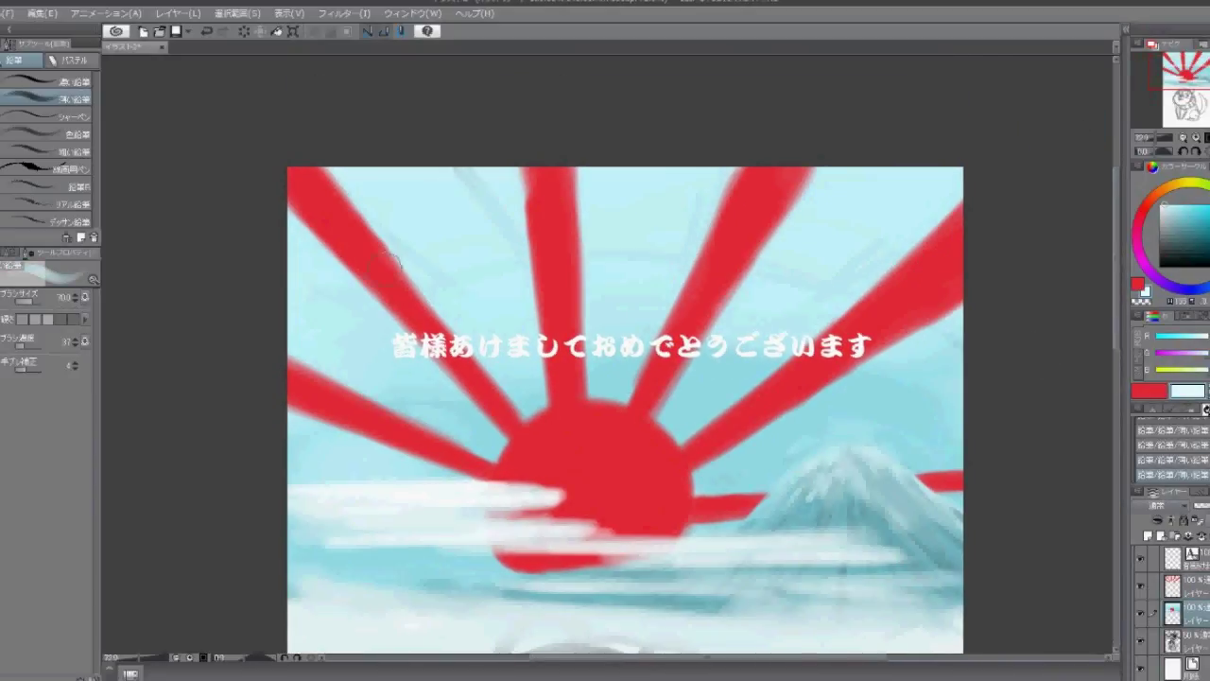
mouse_move(385, 269)
mouse_down()
mouse_move(324, 318)
mouse_move(864, 216)
mouse_move(797, 175)
mouse_move(875, 274)
mouse_up()
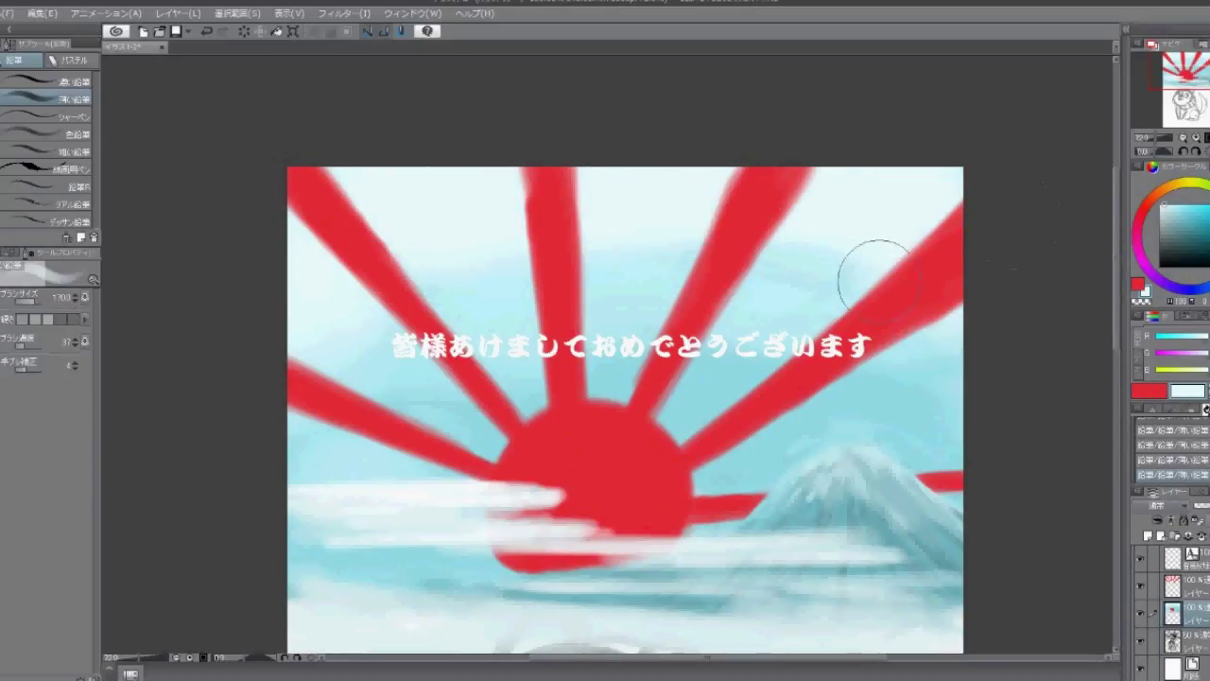
mouse_move(605, 302)
mouse_down()
mouse_move(472, 270)
mouse_move(780, 199)
mouse_move(492, 242)
mouse_up()
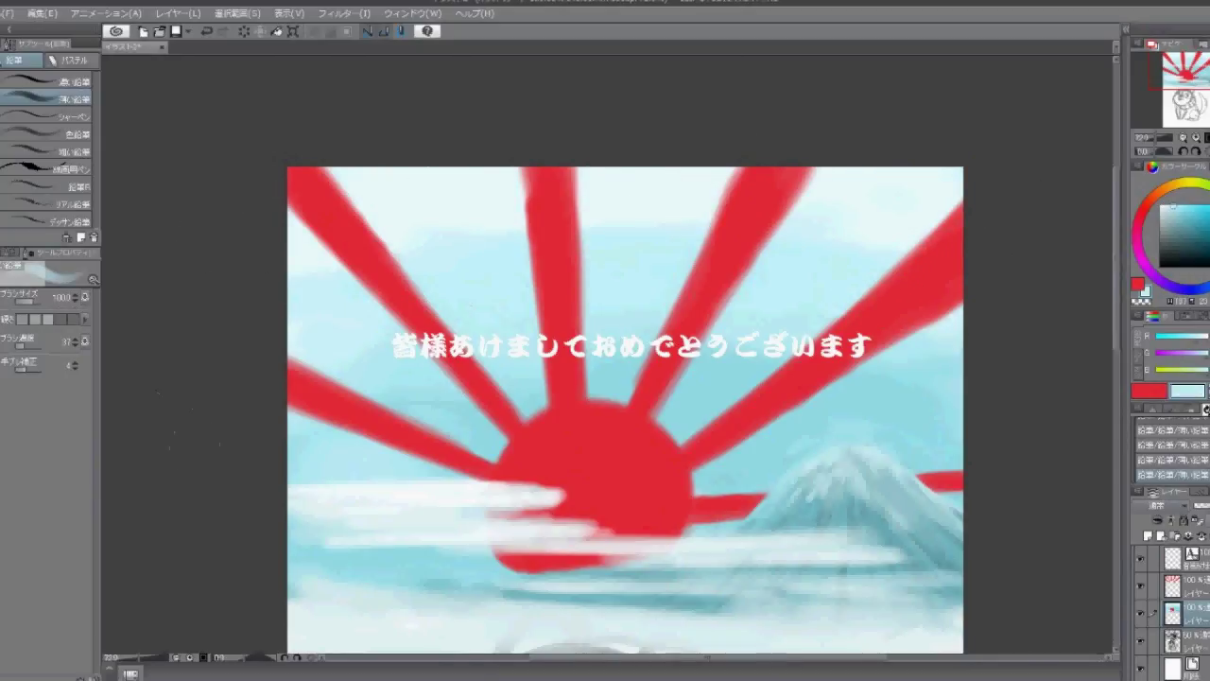
Transfer the red rays onto the sky layer below, leaving their layer free for painting the dog
scroll(689, 355, down, 5)
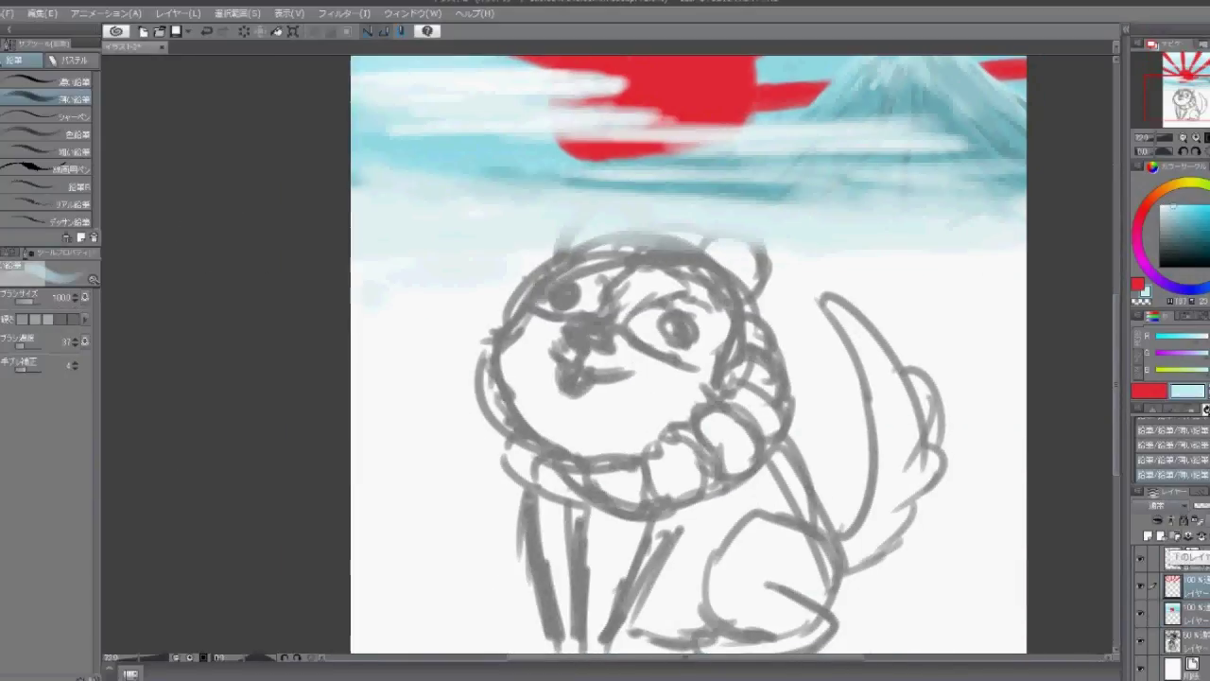
key(ctrl+e)
scroll(646, 357, right, 3)
Paint the dog's ears, forehead, face edges, nose and mouth line black over the sketch
click(1179, 237)
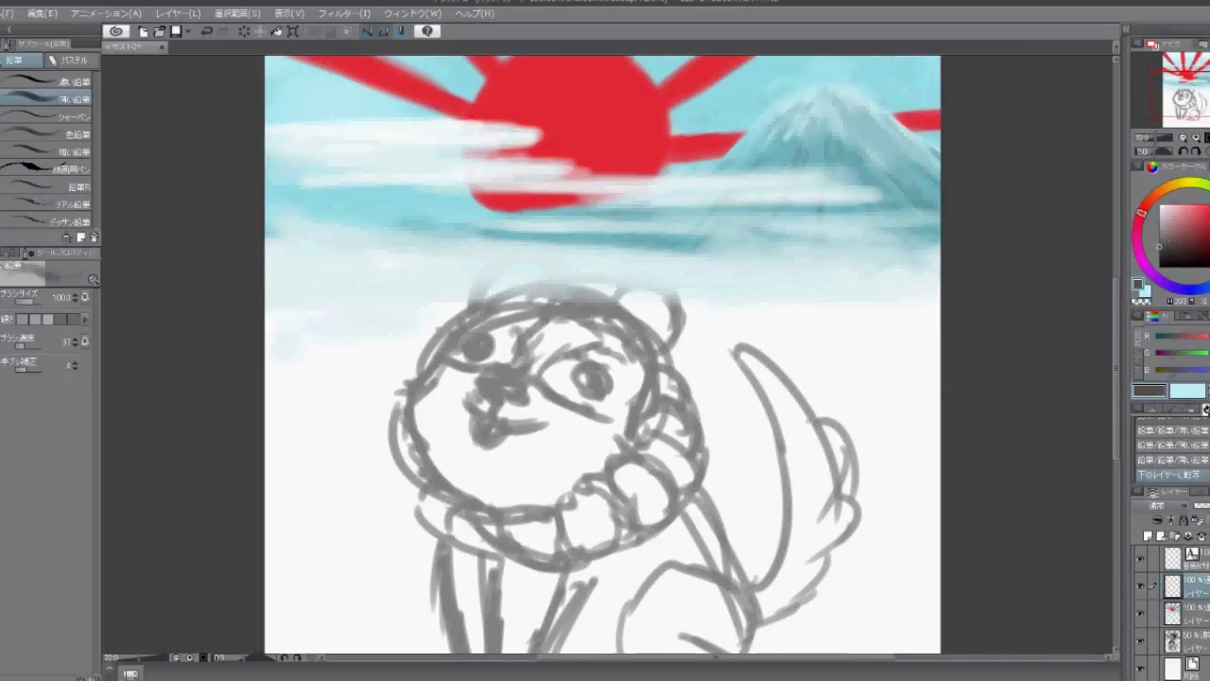
mouse_move(619, 289)
mouse_down()
mouse_move(634, 284)
mouse_move(628, 322)
mouse_up()
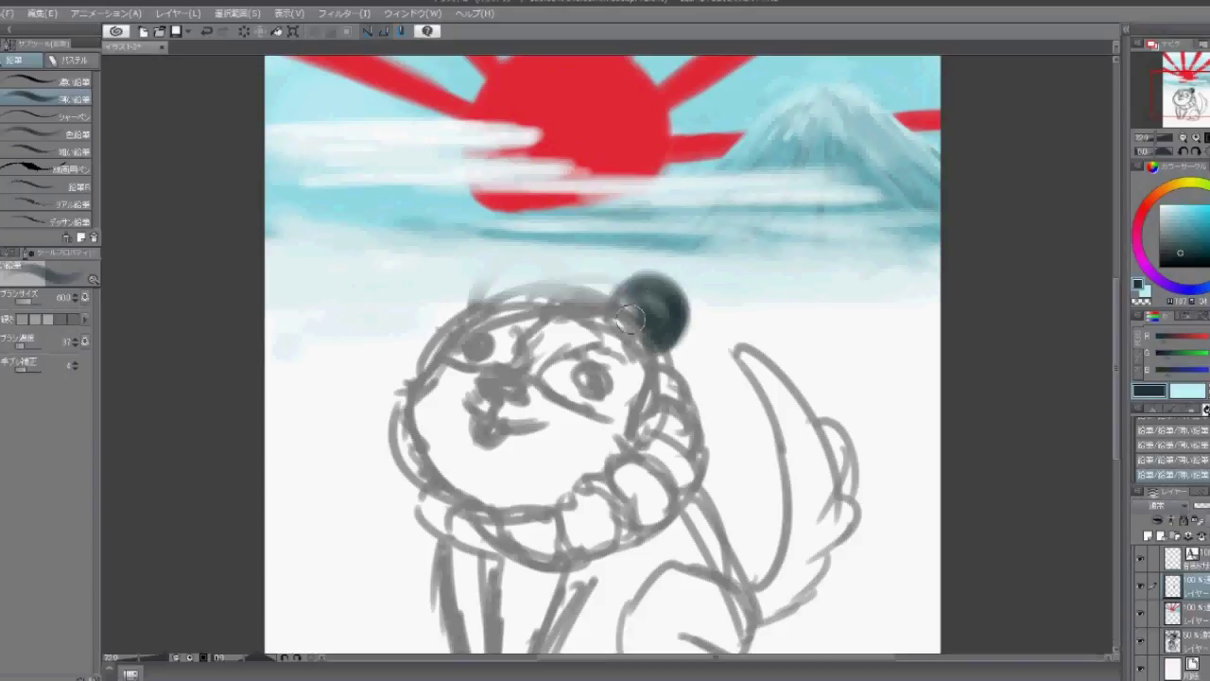
mouse_move(501, 284)
mouse_down()
mouse_move(632, 309)
mouse_move(645, 286)
mouse_move(652, 334)
mouse_move(503, 297)
mouse_move(531, 284)
mouse_up()
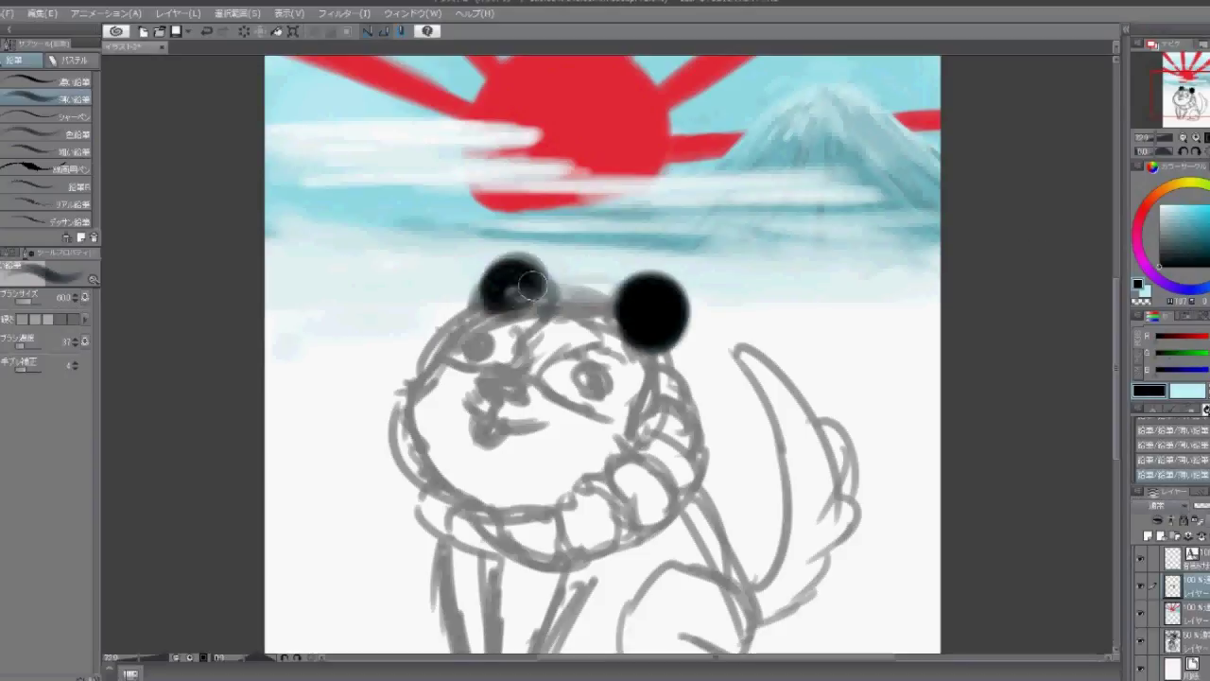
mouse_move(564, 332)
mouse_down()
mouse_move(631, 407)
mouse_move(640, 346)
mouse_move(579, 292)
mouse_move(618, 318)
mouse_move(632, 399)
mouse_up()
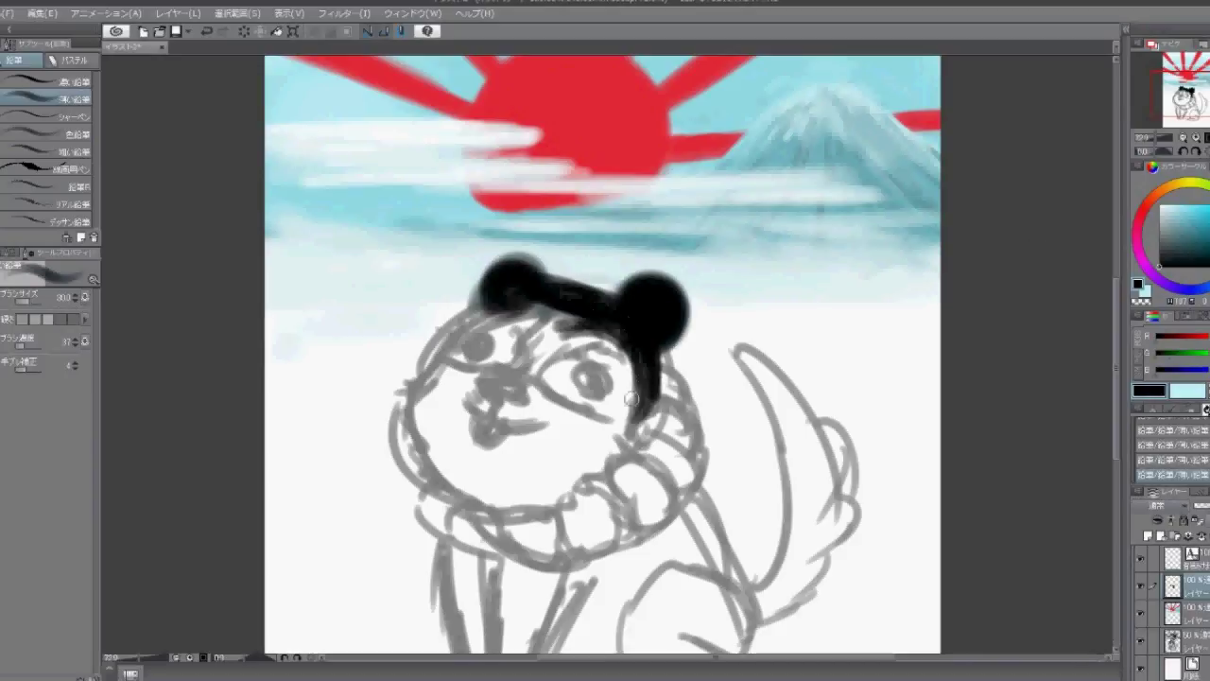
mouse_move(505, 291)
mouse_down()
mouse_move(464, 321)
mouse_move(522, 351)
mouse_move(558, 331)
mouse_move(523, 305)
mouse_move(472, 312)
mouse_move(571, 323)
mouse_move(510, 354)
mouse_move(522, 383)
mouse_move(494, 371)
mouse_up()
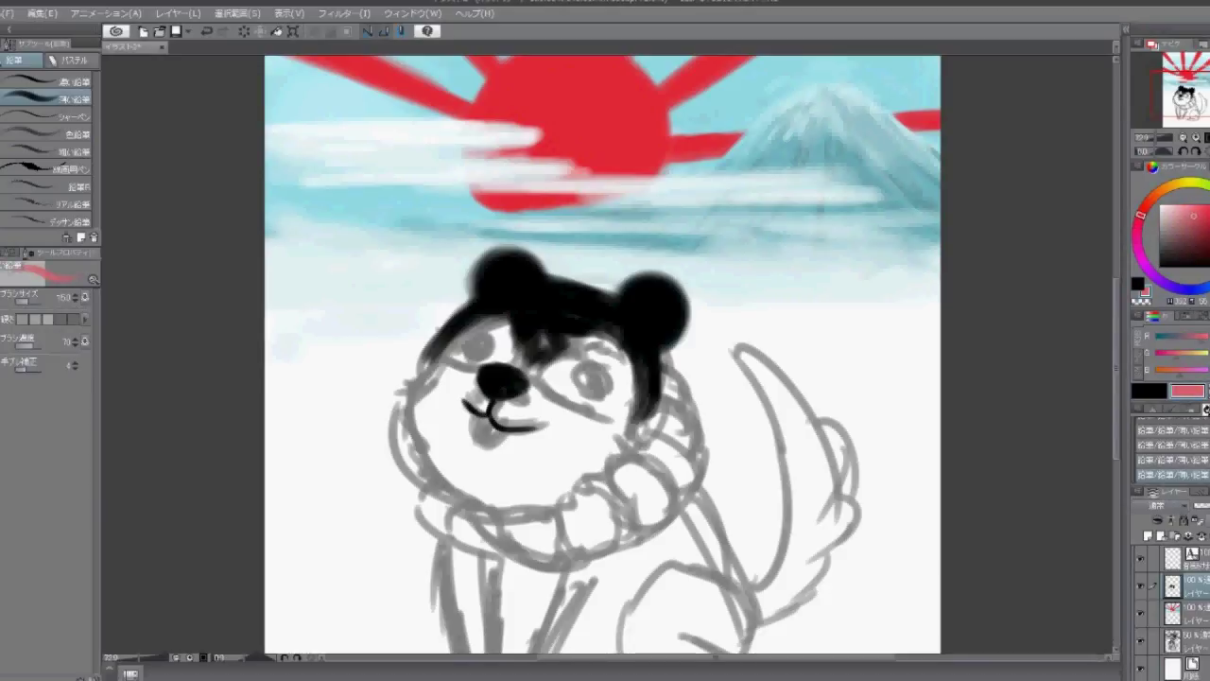
Paint the dog's tongue pink below the mouth and add a thin darker line down its middle
scroll(478, 425, up, 4)
drag(488, 409, 465, 477)
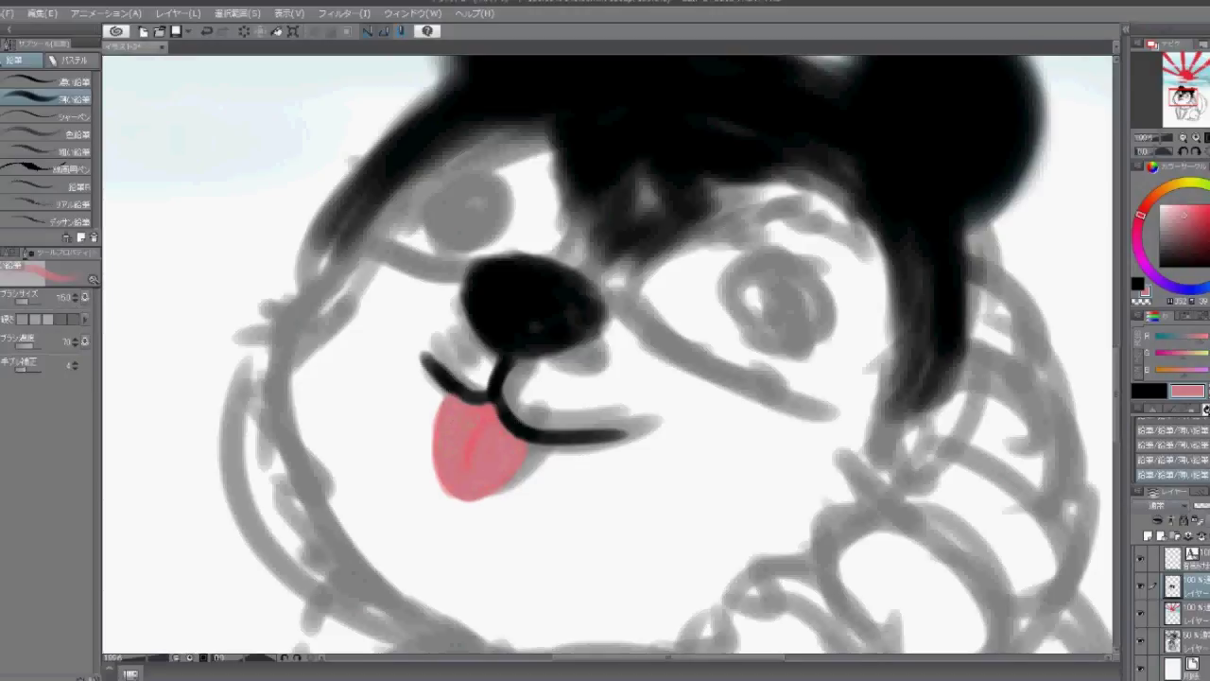
key(bracketleft)
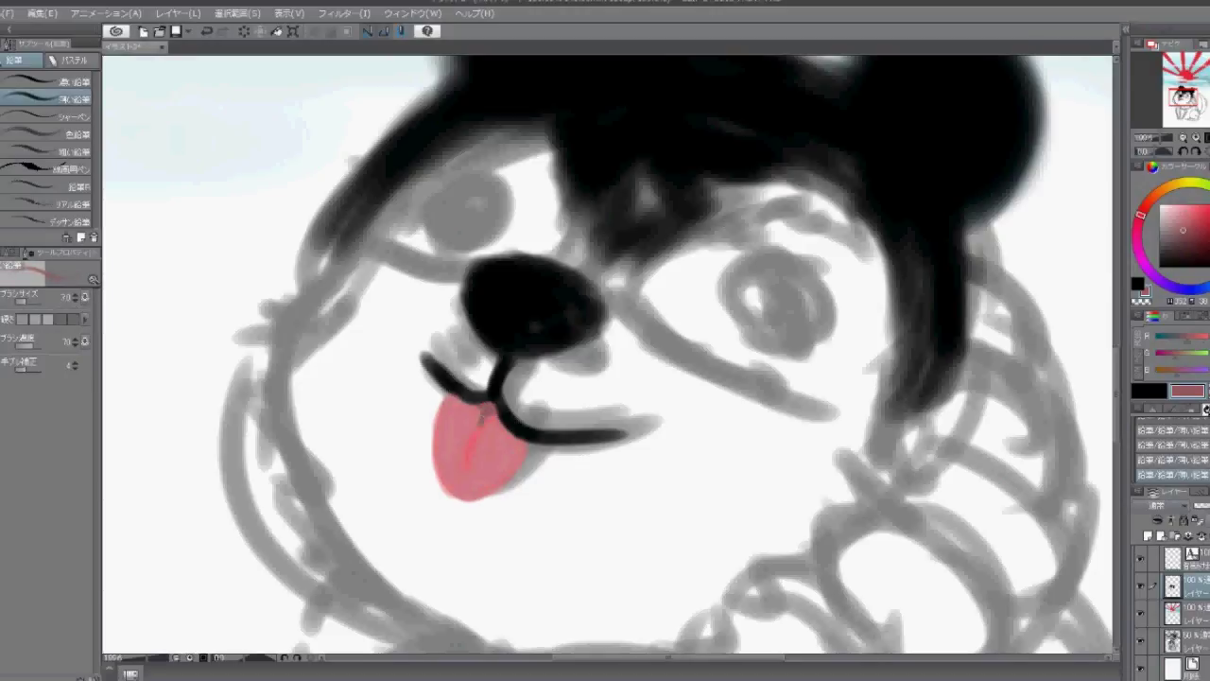
alt+click(503, 417)
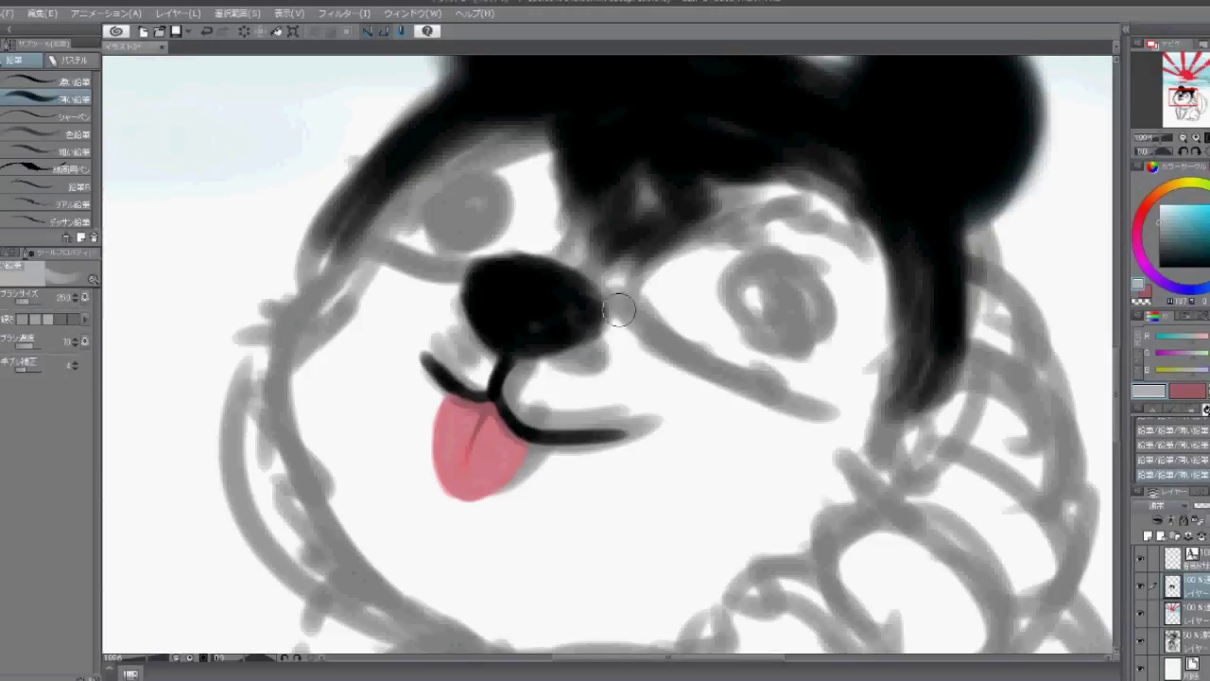
Fill both sides of the dog's muzzle with light grey and refine the edges of the nose and mouth line
mouse_move(620, 309)
mouse_down()
mouse_move(663, 368)
mouse_move(643, 446)
mouse_up()
mouse_move(516, 360)
mouse_down()
mouse_move(544, 421)
mouse_move(624, 433)
mouse_up()
drag(435, 357, 496, 388)
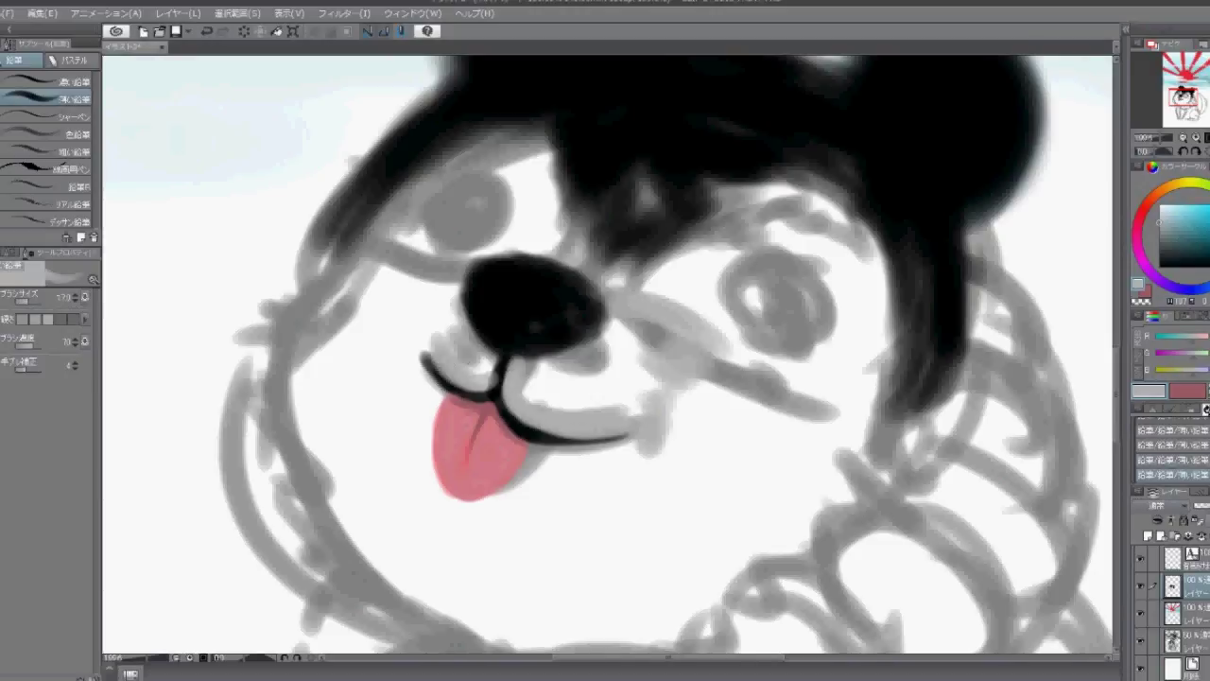
mouse_move(464, 337)
mouse_down()
mouse_move(436, 309)
mouse_move(483, 360)
mouse_move(434, 343)
mouse_move(449, 309)
mouse_up()
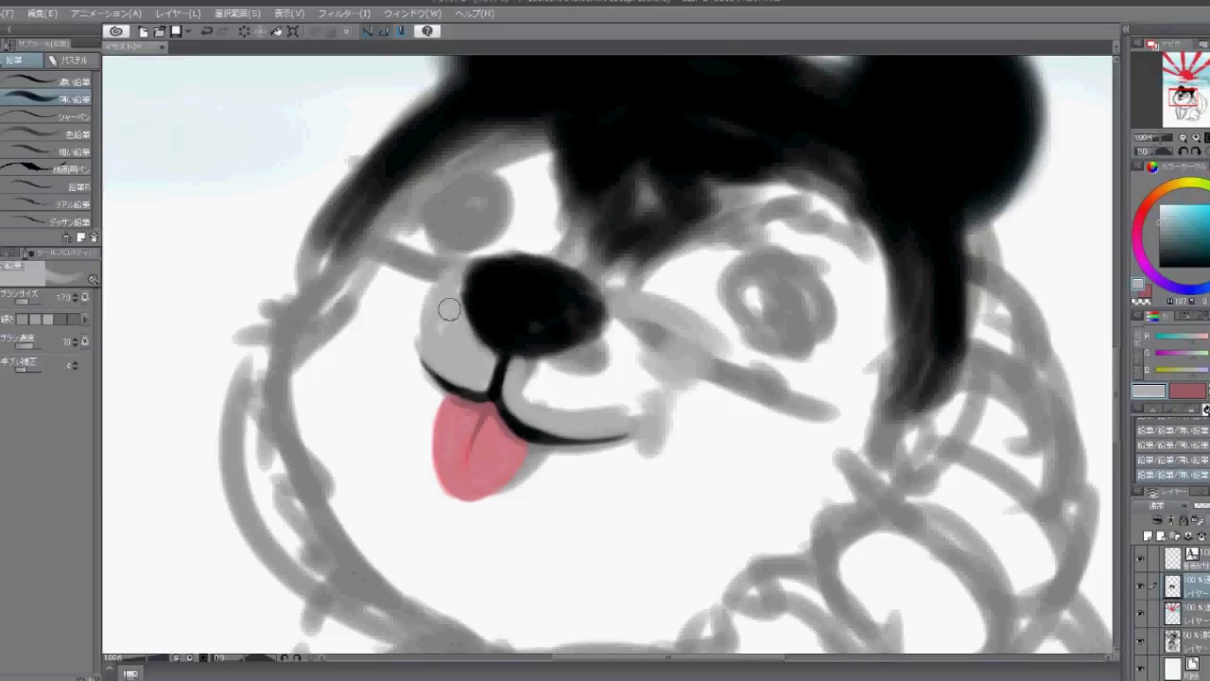
mouse_move(561, 363)
mouse_down()
mouse_move(588, 345)
mouse_move(561, 411)
mouse_move(536, 396)
mouse_move(611, 311)
mouse_move(622, 340)
mouse_up()
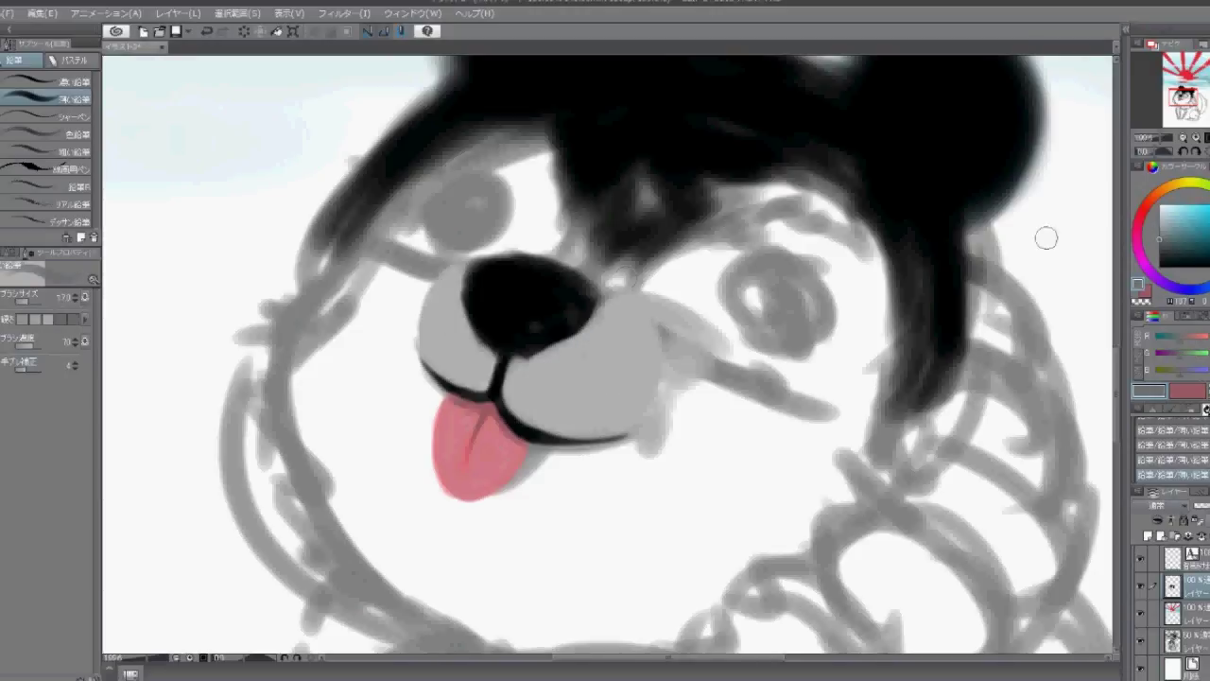
Paint a mid-grey bridge above the nose, fill the patch between the eyes dark, and undo the last stroke
mouse_move(468, 257)
mouse_down()
mouse_move(629, 289)
mouse_move(558, 251)
mouse_move(613, 279)
mouse_up()
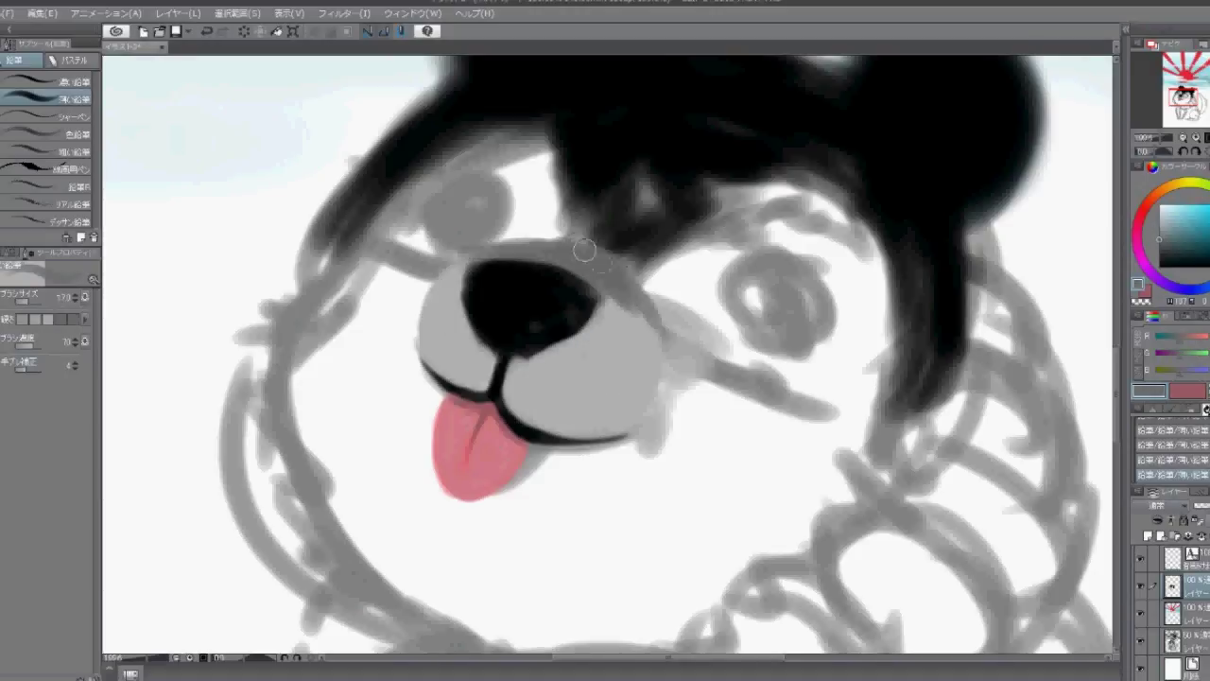
mouse_move(593, 158)
mouse_down()
mouse_move(573, 347)
mouse_move(504, 263)
mouse_move(549, 314)
mouse_move(579, 284)
mouse_up()
alt+click(549, 265)
key(ctrl+z)
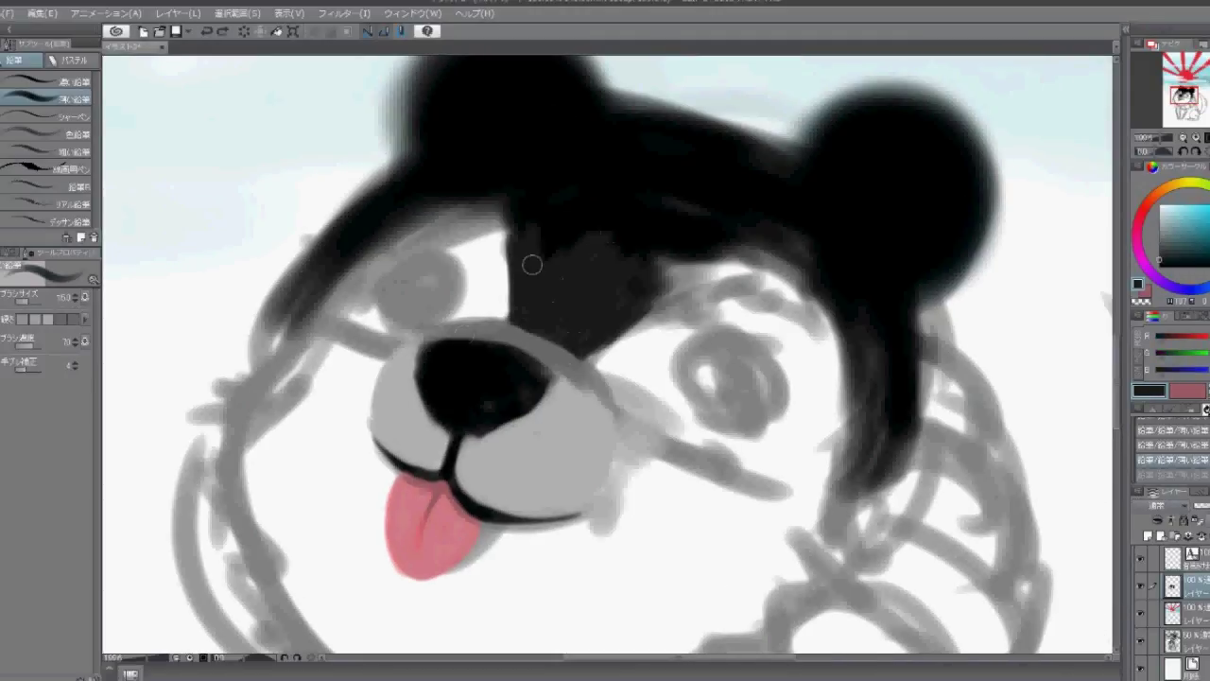
Cover both sketched eye areas with rounded grey patches
alt+click(627, 354)
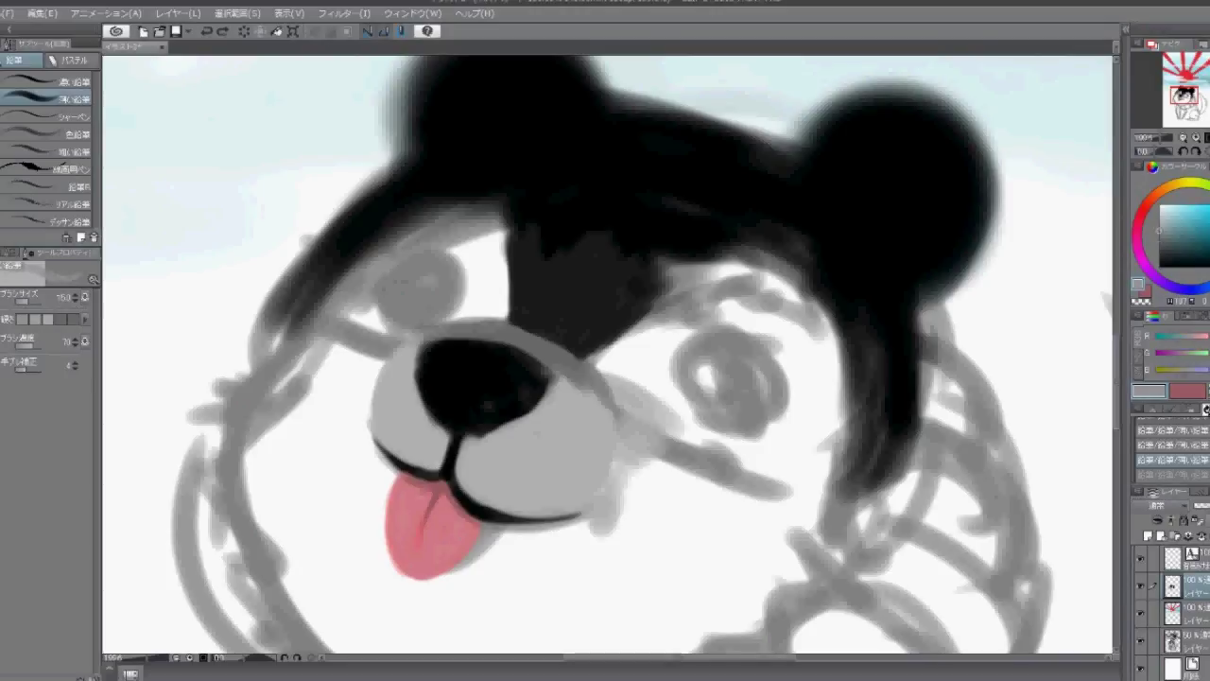
mouse_move(627, 353)
mouse_down()
mouse_move(776, 312)
mouse_move(746, 414)
mouse_move(729, 262)
mouse_move(765, 424)
mouse_move(813, 426)
mouse_up()
mouse_move(472, 227)
mouse_down()
mouse_move(419, 249)
mouse_move(364, 331)
mouse_move(460, 306)
mouse_up()
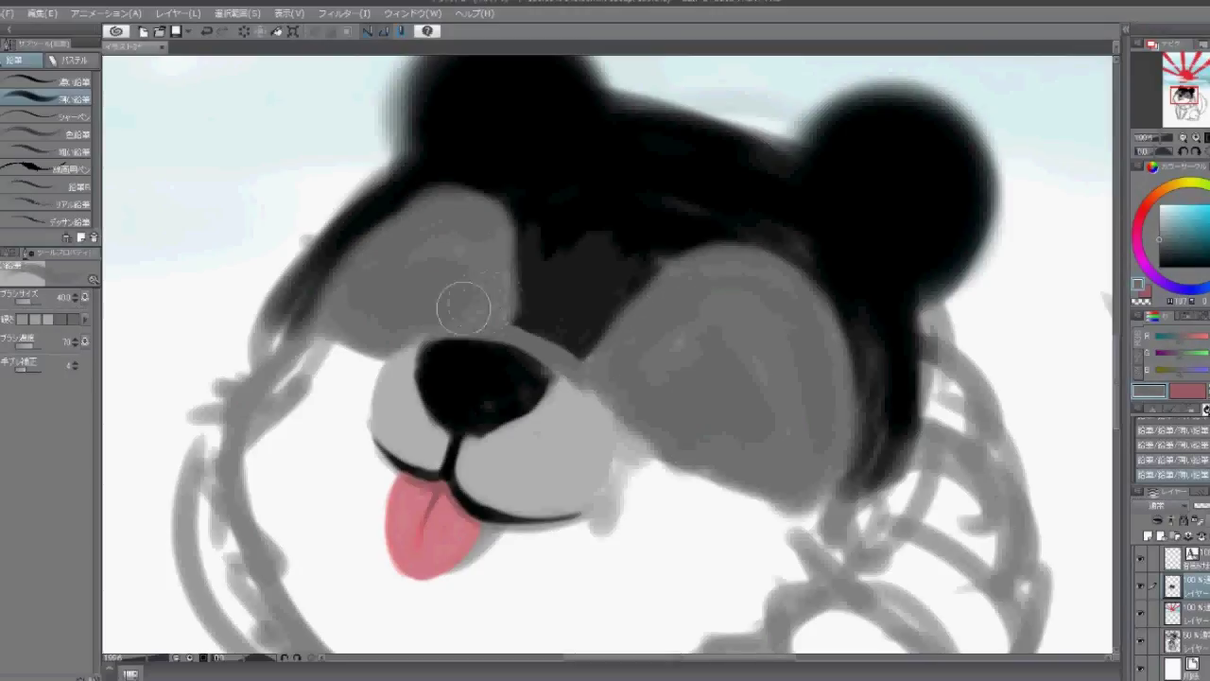
Repaint both sides of the dog's muzzle in a lighter grey and soften the shading beside the mouth's centre line
drag(1081, 367, 930, 179)
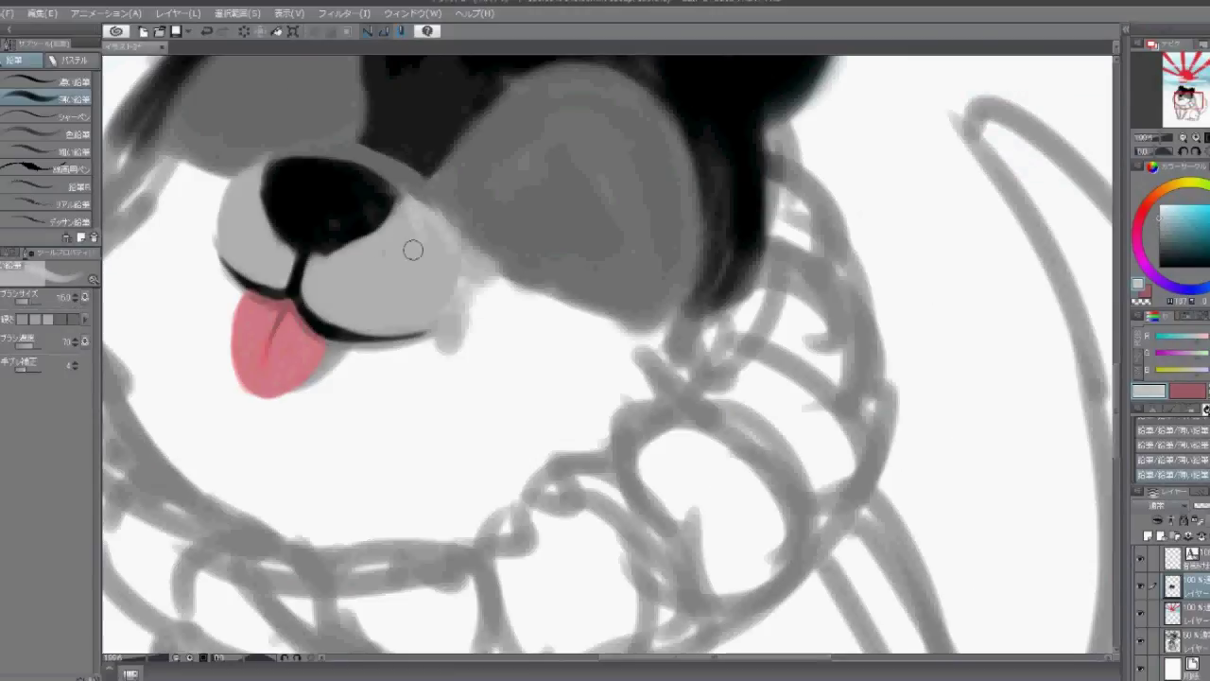
mouse_move(331, 278)
mouse_down()
mouse_move(374, 270)
mouse_move(389, 281)
mouse_up()
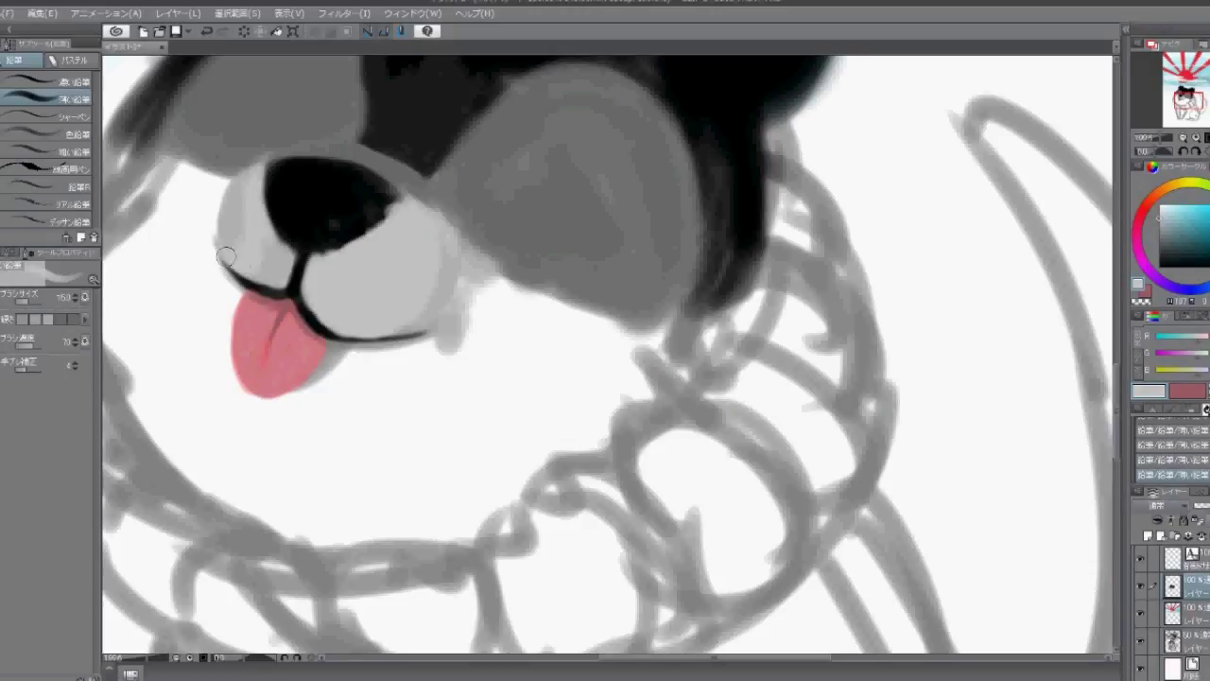
drag(242, 191, 303, 234)
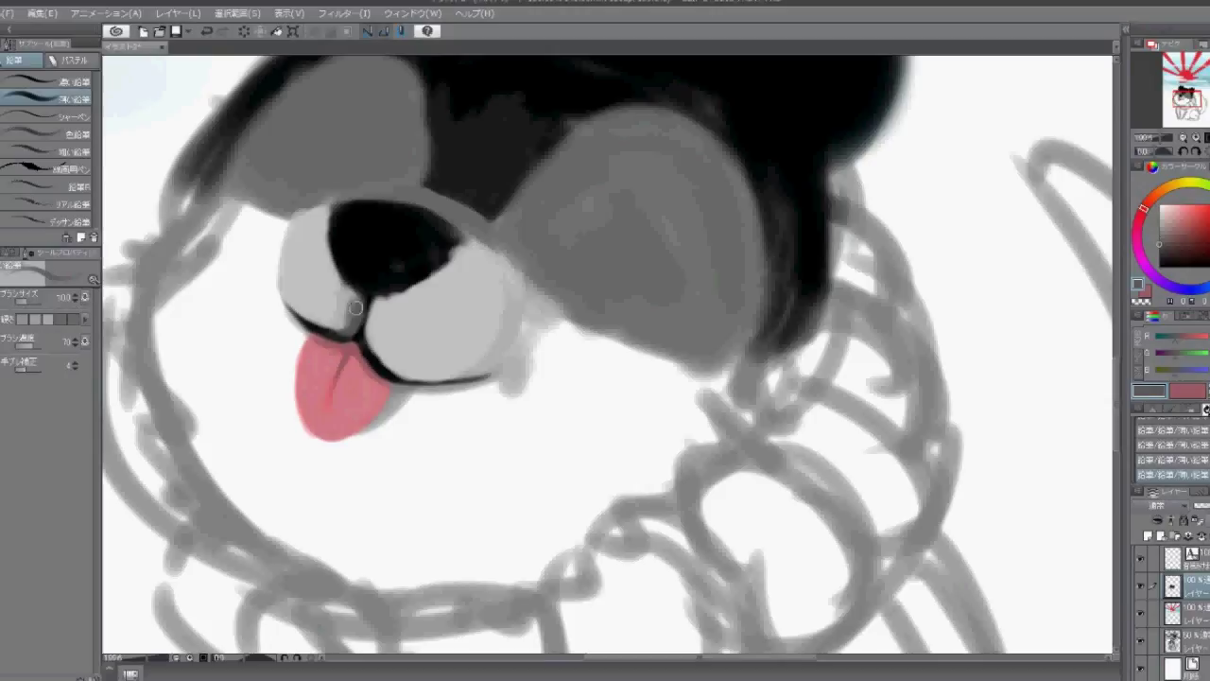
alt+click(335, 317)
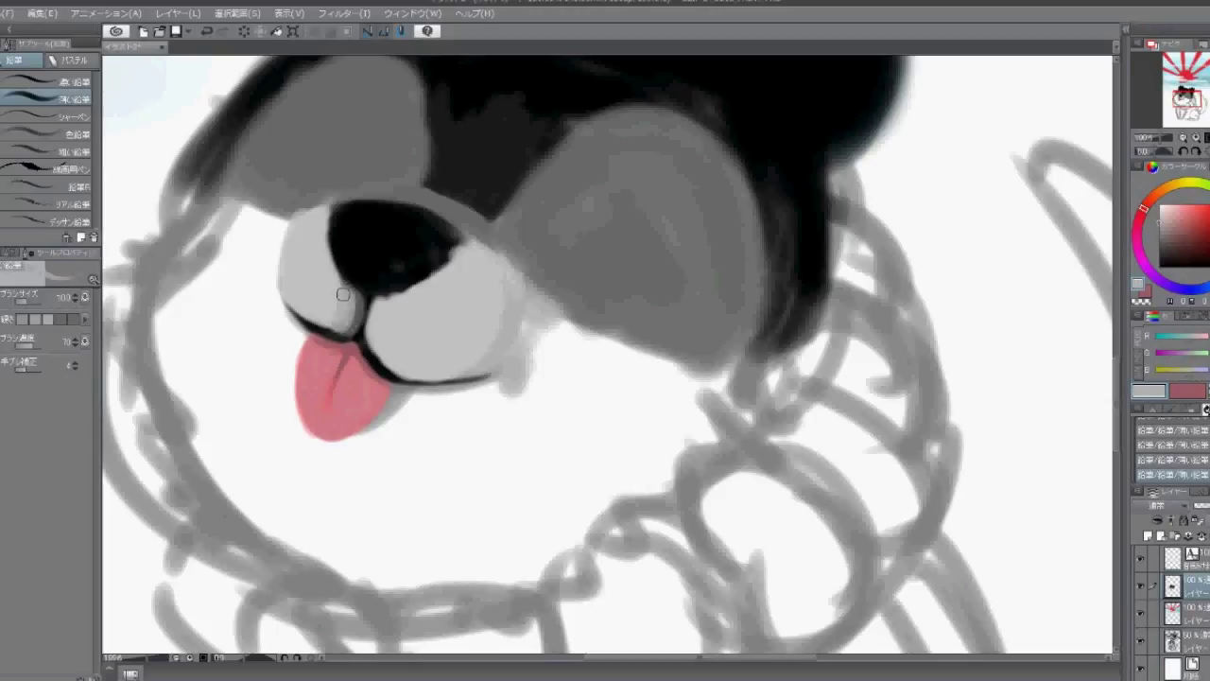
drag(307, 315, 326, 225)
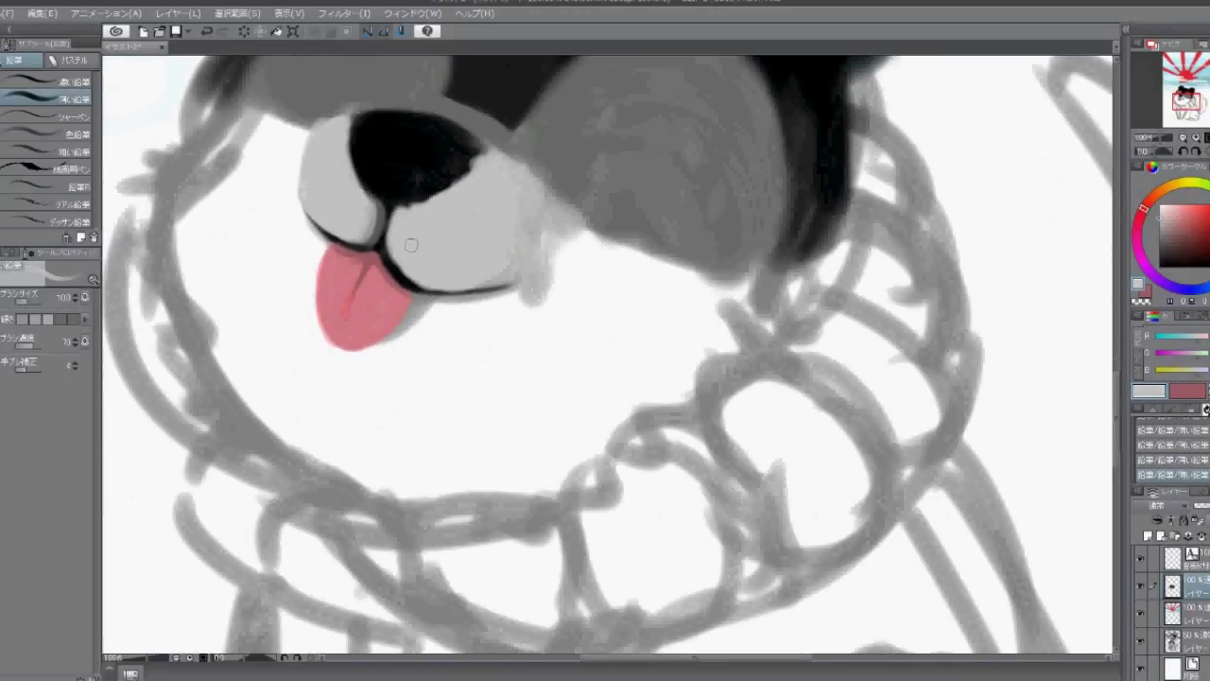
Fill the lower jaw around the tongue, the chin and both cheeks with light grey, using a much larger brush for the cheeks
drag(384, 359, 435, 326)
drag(492, 300, 451, 316)
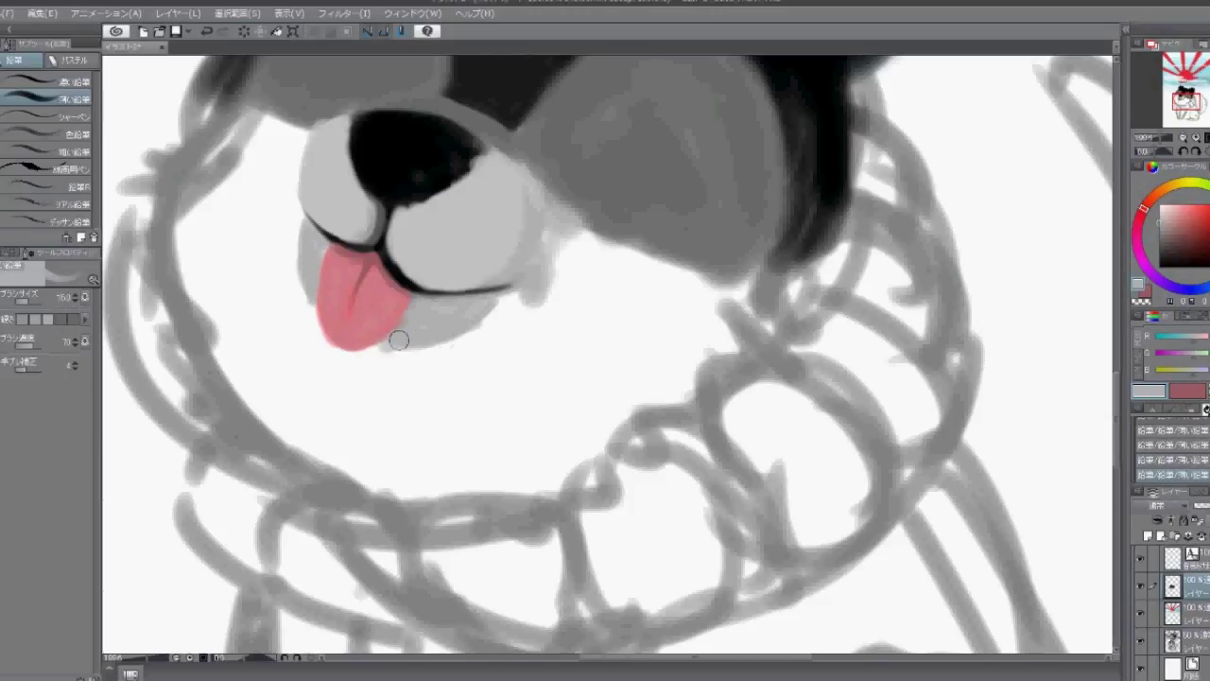
mouse_move(398, 340)
mouse_down()
mouse_move(352, 440)
mouse_move(356, 463)
mouse_move(513, 445)
mouse_up()
key(bracketright)
key(bracketright)
key(bracketright)
key(bracketright)
key(bracketright)
key(bracketright)
key(bracketright)
mouse_move(624, 440)
mouse_down()
mouse_move(492, 457)
mouse_move(703, 427)
mouse_move(805, 313)
mouse_move(824, 357)
mouse_move(685, 535)
mouse_move(302, 202)
mouse_move(351, 154)
mouse_move(364, 261)
mouse_up()
key(bracketleft)
key(bracketleft)
key(bracketleft)
key(bracketleft)
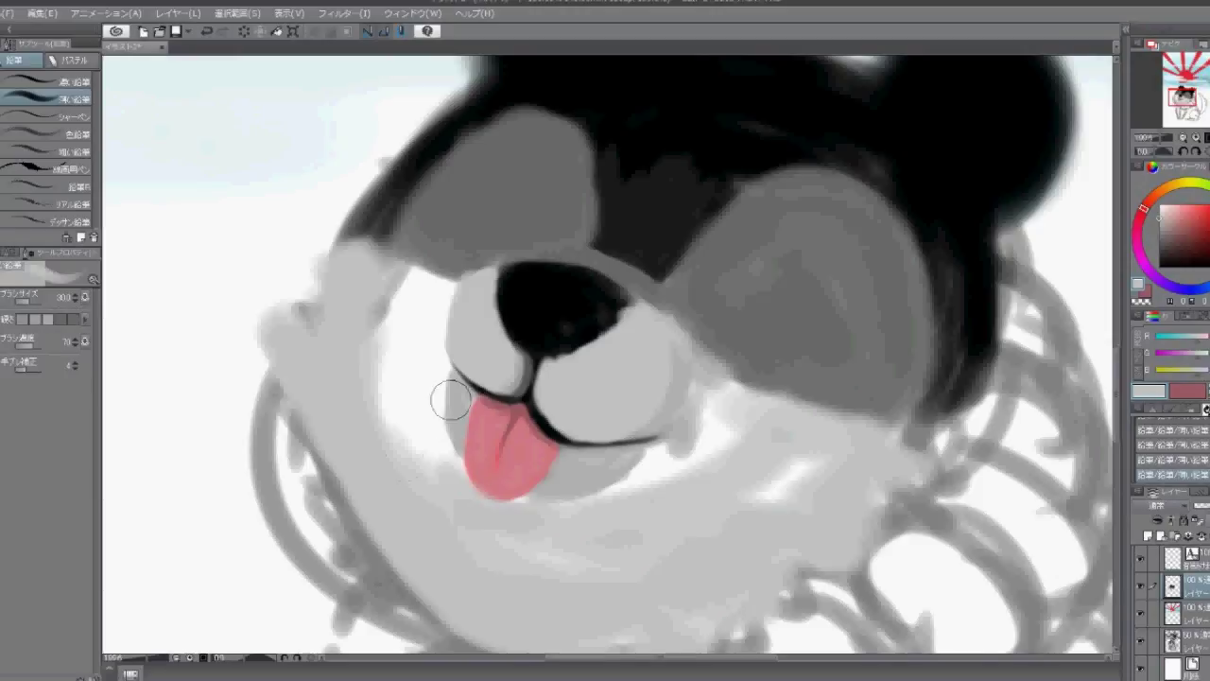
Touch up the tongue's edge in pink and fill the white gap between the muzzle and the left cheek with light grey
scroll(451, 400, up, 1)
alt+click(471, 473)
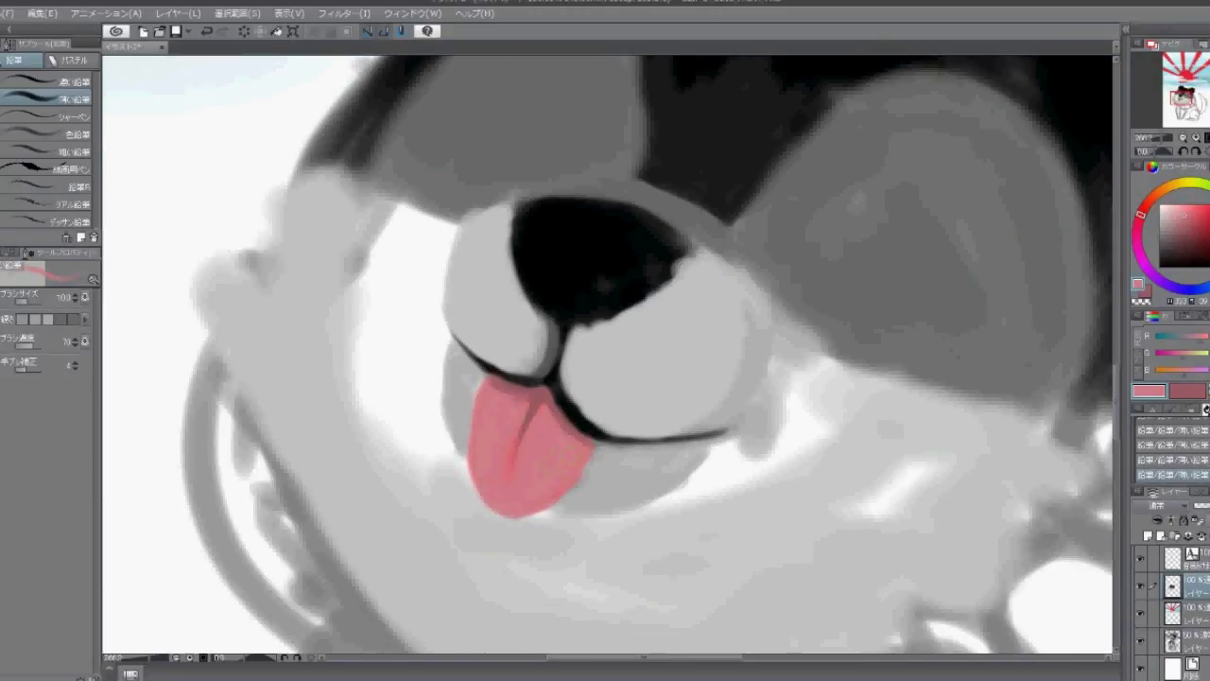
mouse_move(406, 397)
mouse_down()
mouse_move(473, 405)
mouse_move(441, 254)
mouse_move(530, 501)
mouse_up()
alt+click(473, 405)
key([)
key([)
key([)
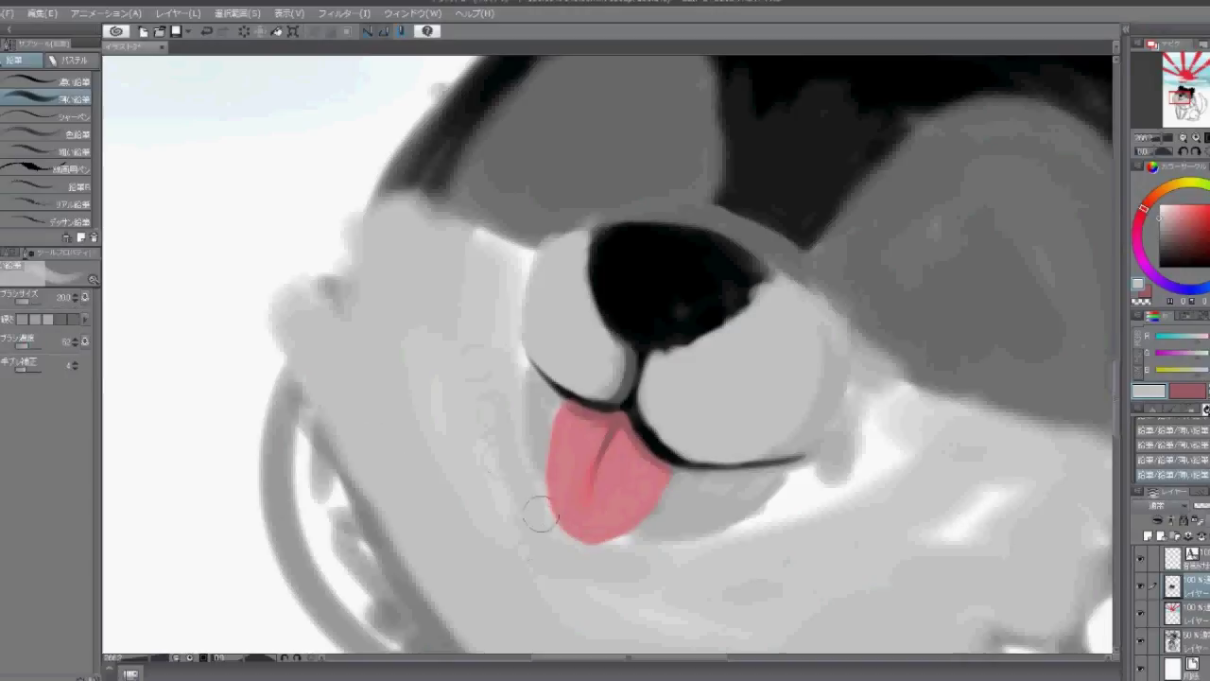
Cover the white gaps on the right cheek between the muzzle, mouth and eye patch with light grey
drag(802, 486, 494, 375)
key(])
key(])
key(])
key(])
key(])
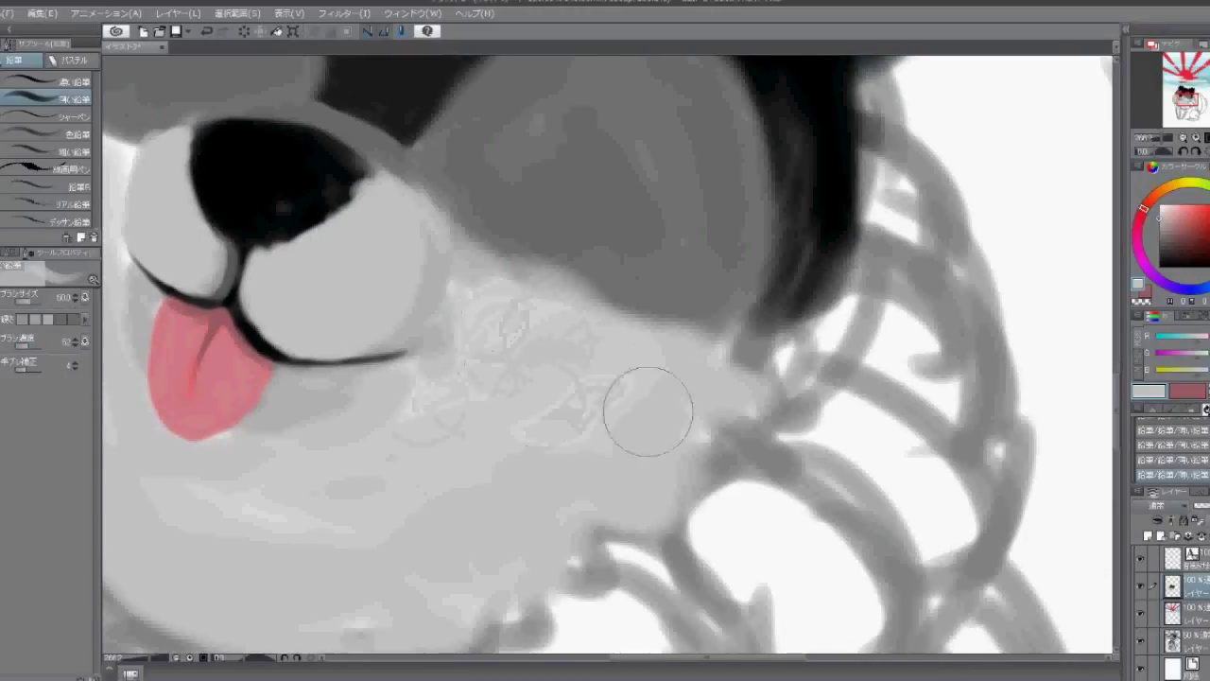
drag(473, 318, 445, 324)
Even out the light grey on the left cheek up to the muzzle and the eye patch with a smaller brush
key([)
key([)
key([)
key([)
key([)
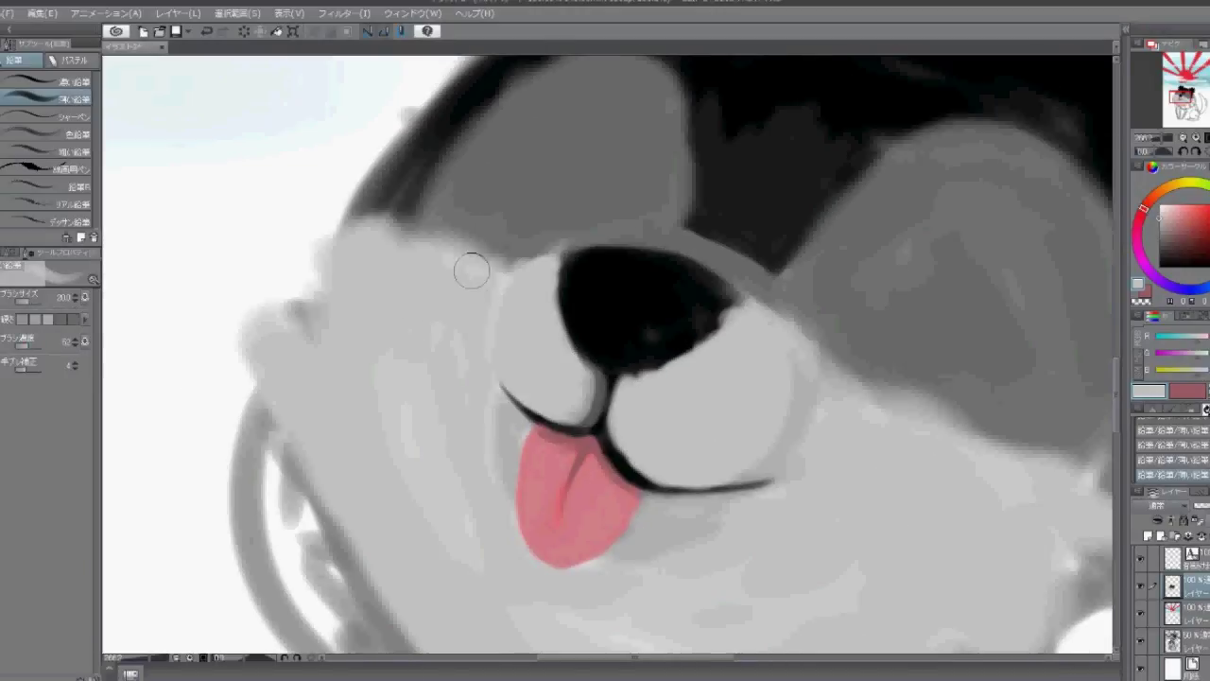
scroll(589, 385, right, 5)
drag(589, 386, 533, 386)
scroll(518, 393, left, 5)
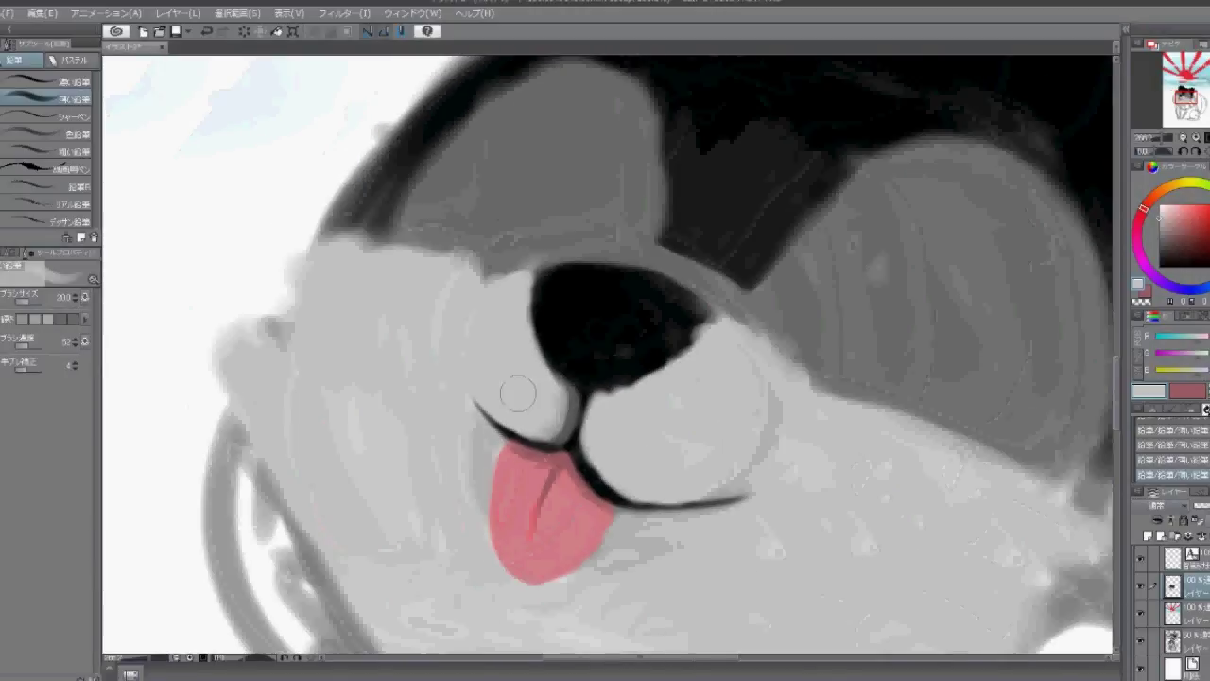
Repaint both mid-grey eye patches in light grey with an enlarged brush
scroll(518, 393, right, 5)
key(])
key(])
key(])
key(])
key(])
mouse_move(454, 319)
mouse_down()
mouse_move(618, 456)
mouse_move(406, 379)
mouse_move(605, 465)
mouse_move(568, 284)
mouse_up()
key([)
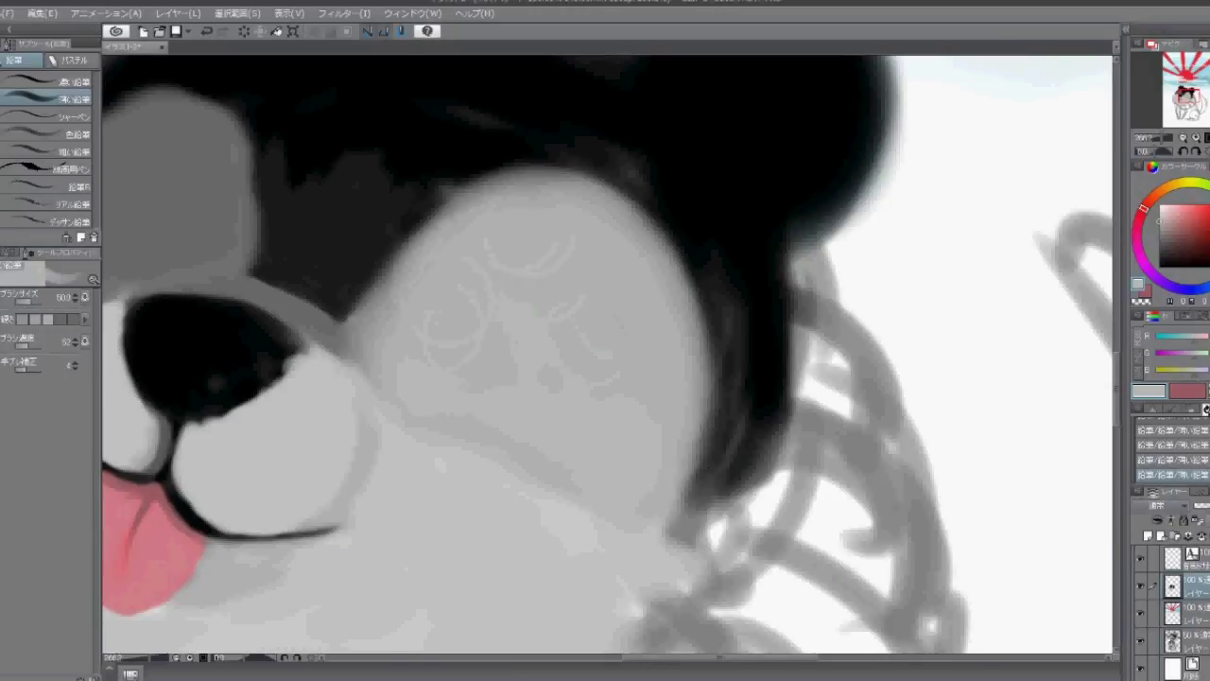
scroll(605, 346, left, 5)
mouse_move(606, 346)
mouse_down()
mouse_move(520, 405)
mouse_move(577, 322)
mouse_up()
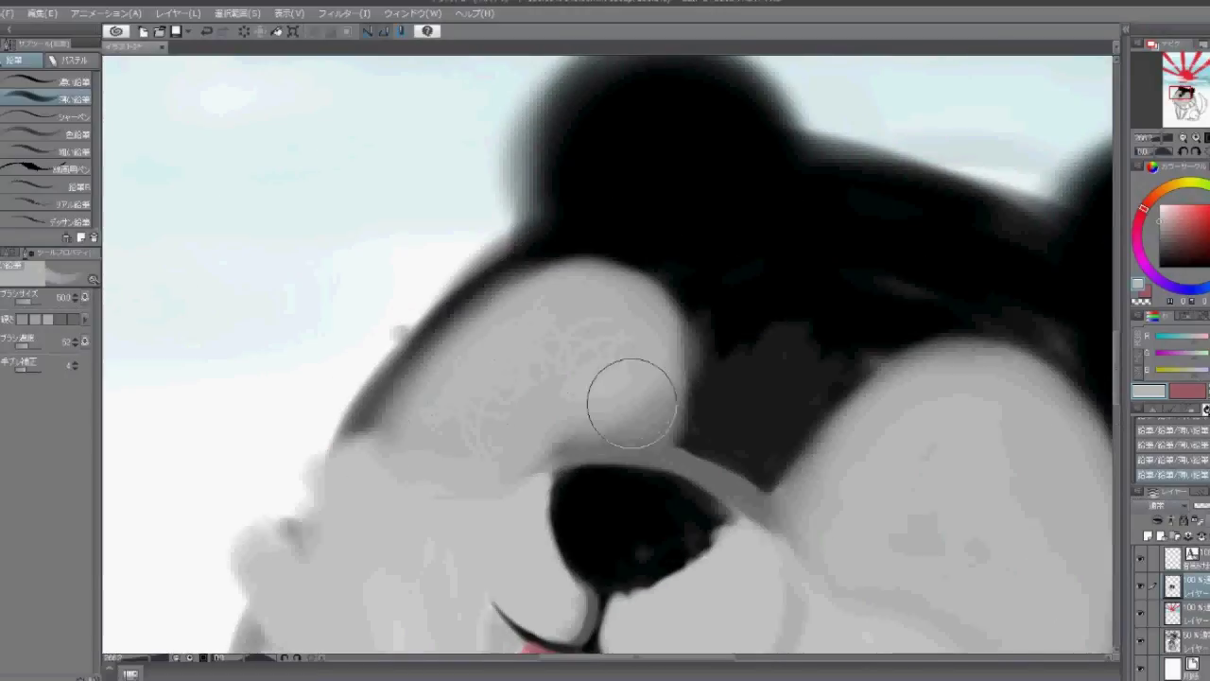
drag(632, 402, 419, 387)
Paint a slanted black oval eye in each light grey eye patch
scroll(419, 387, right, 5)
key([)
key([)
key([)
key([)
mouse_move(692, 336)
mouse_down()
mouse_move(643, 427)
mouse_move(672, 378)
mouse_up()
scroll(672, 379, left, 5)
mouse_move(416, 350)
mouse_down()
mouse_move(391, 397)
mouse_move(406, 368)
mouse_up()
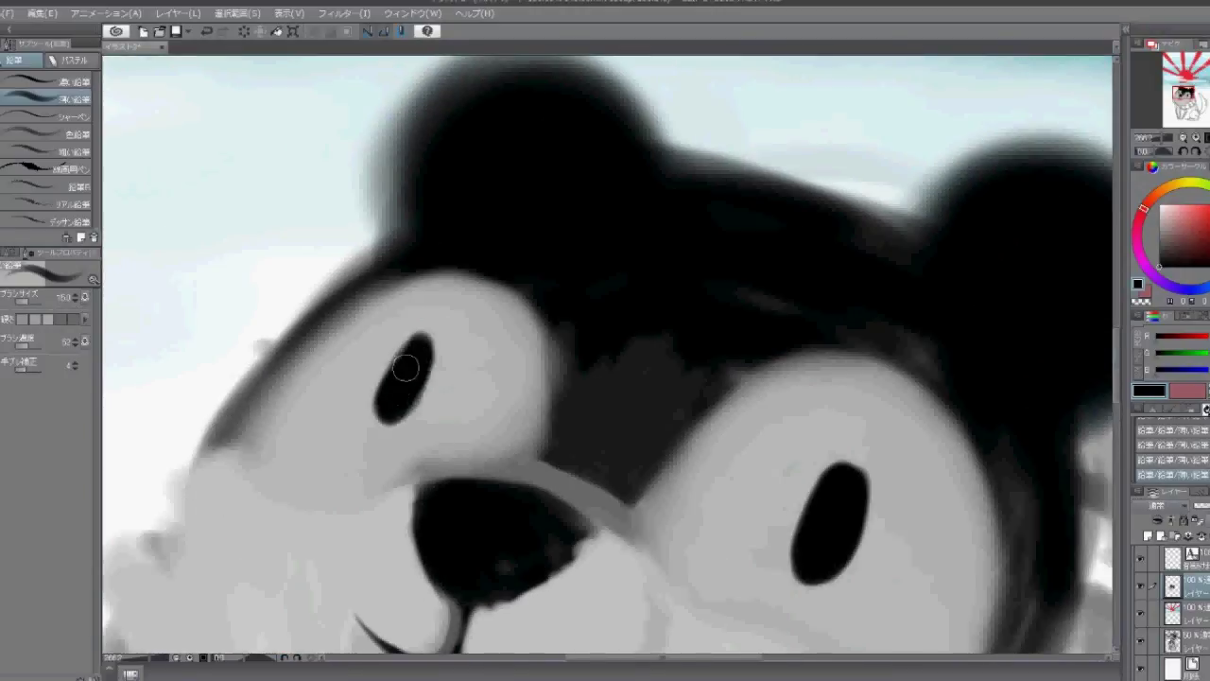
Fill the forehead, ears and right side of the head with solid black and sharpen their blurred outer edges
scroll(406, 368, down, 3)
scroll(351, 211, up, 3)
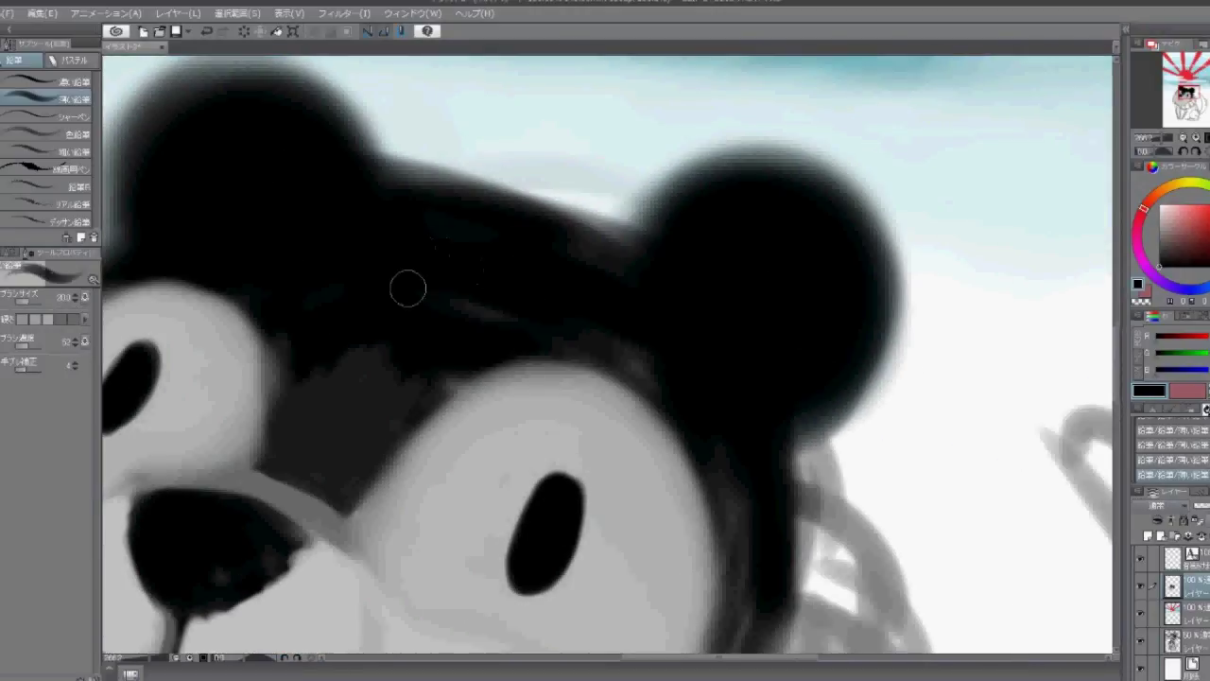
drag(407, 289, 627, 343)
scroll(627, 344, down, 3)
scroll(684, 262, up, 4)
key(])
key(])
mouse_move(652, 303)
mouse_down()
mouse_move(663, 313)
mouse_move(631, 463)
mouse_up()
scroll(580, 262, left, 4)
mouse_move(580, 262)
mouse_down()
mouse_move(221, 445)
mouse_move(878, 451)
mouse_move(635, 343)
mouse_up()
scroll(635, 344, down, 3)
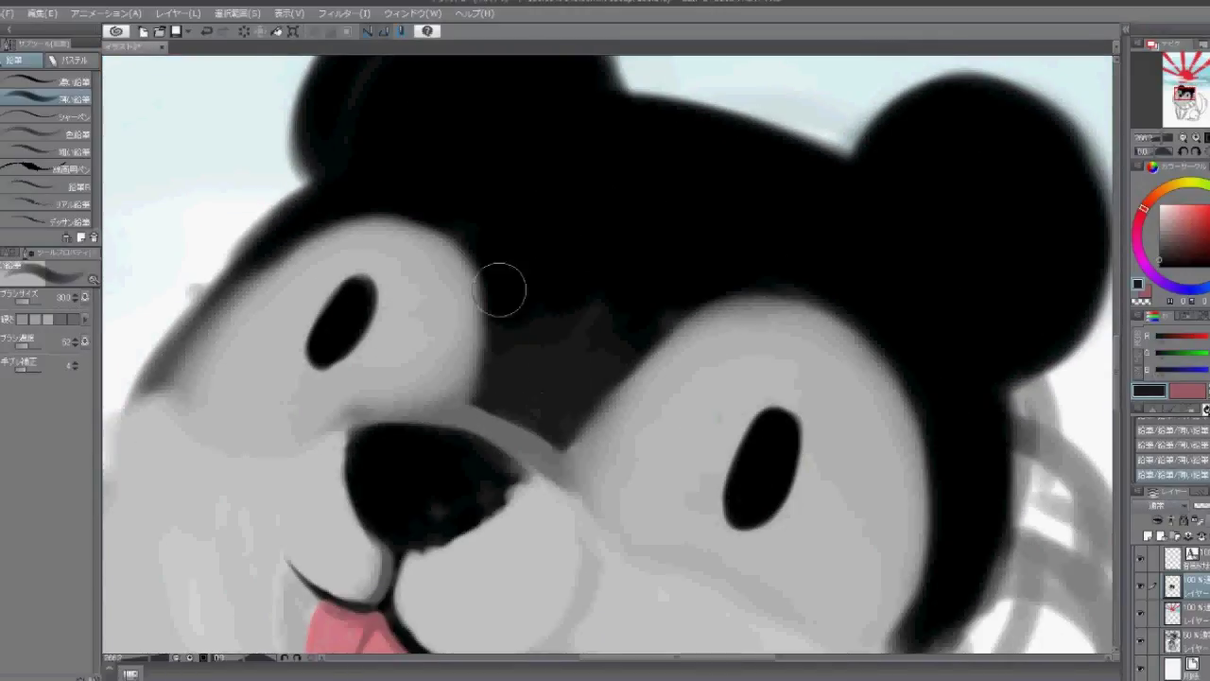
Paint a soft dark grey band around the upper edges of both eye patches
mouse_move(501, 289)
mouse_down()
mouse_move(599, 400)
mouse_move(624, 378)
mouse_move(827, 400)
mouse_move(592, 448)
mouse_move(303, 252)
mouse_move(445, 251)
mouse_move(221, 386)
mouse_up()
alt+click(625, 379)
scroll(359, 269, down, 3)
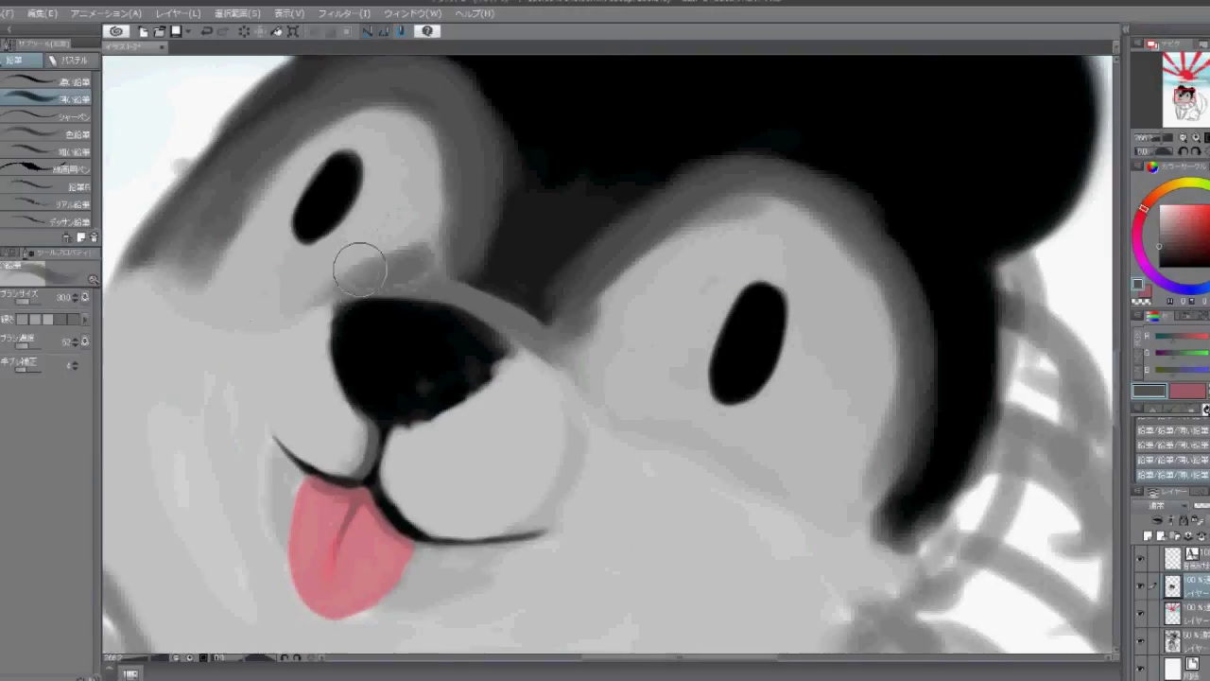
Outline the top and both sides of the muzzle with a thin dark line
mouse_move(442, 266)
mouse_down()
mouse_move(284, 316)
mouse_move(261, 420)
mouse_move(293, 310)
mouse_up()
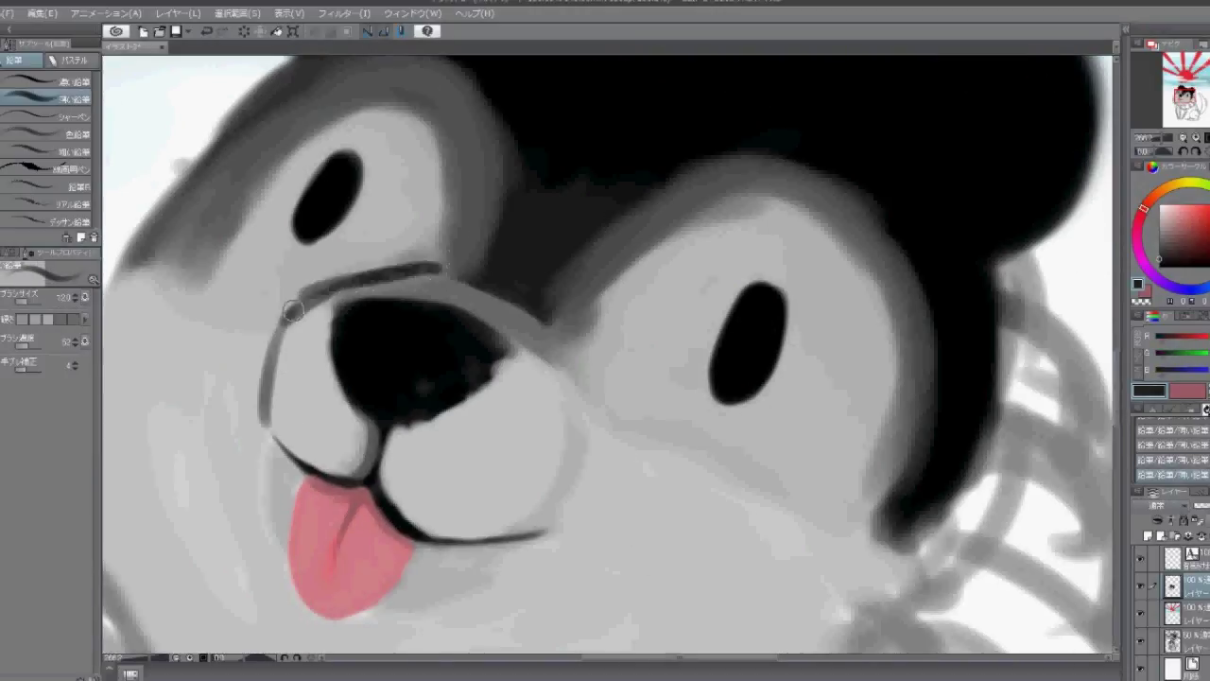
mouse_move(553, 348)
mouse_down()
mouse_move(581, 445)
mouse_move(525, 540)
mouse_up()
drag(409, 254, 485, 316)
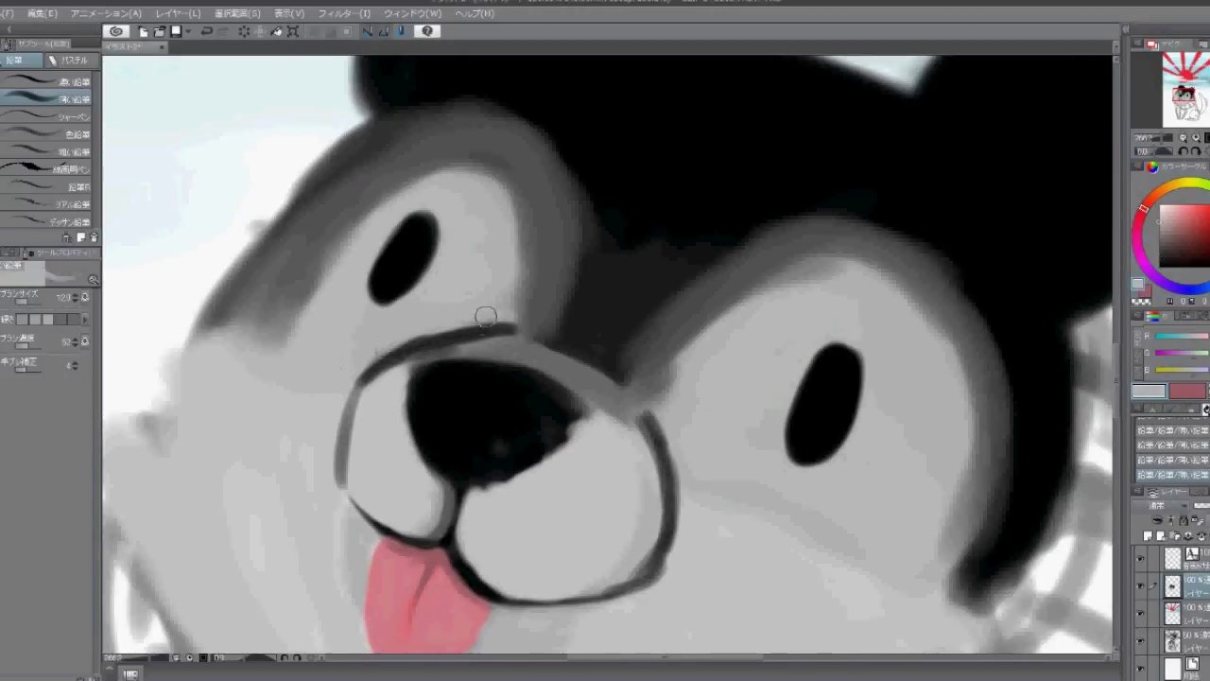
Paint a thick dark grey curve under the mouth for the chin's shadow and soften its upper edge with light grey
scroll(485, 316, down, 5)
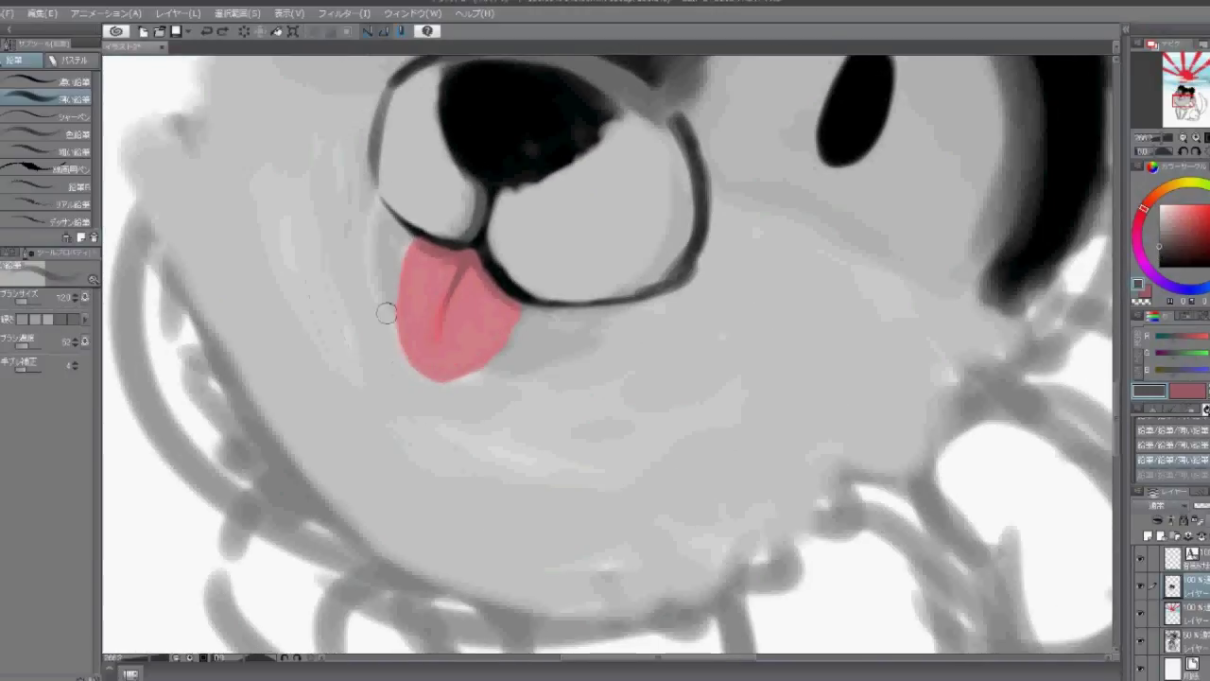
drag(378, 397, 726, 378)
mouse_move(292, 252)
mouse_down()
mouse_move(486, 426)
mouse_move(738, 368)
mouse_up()
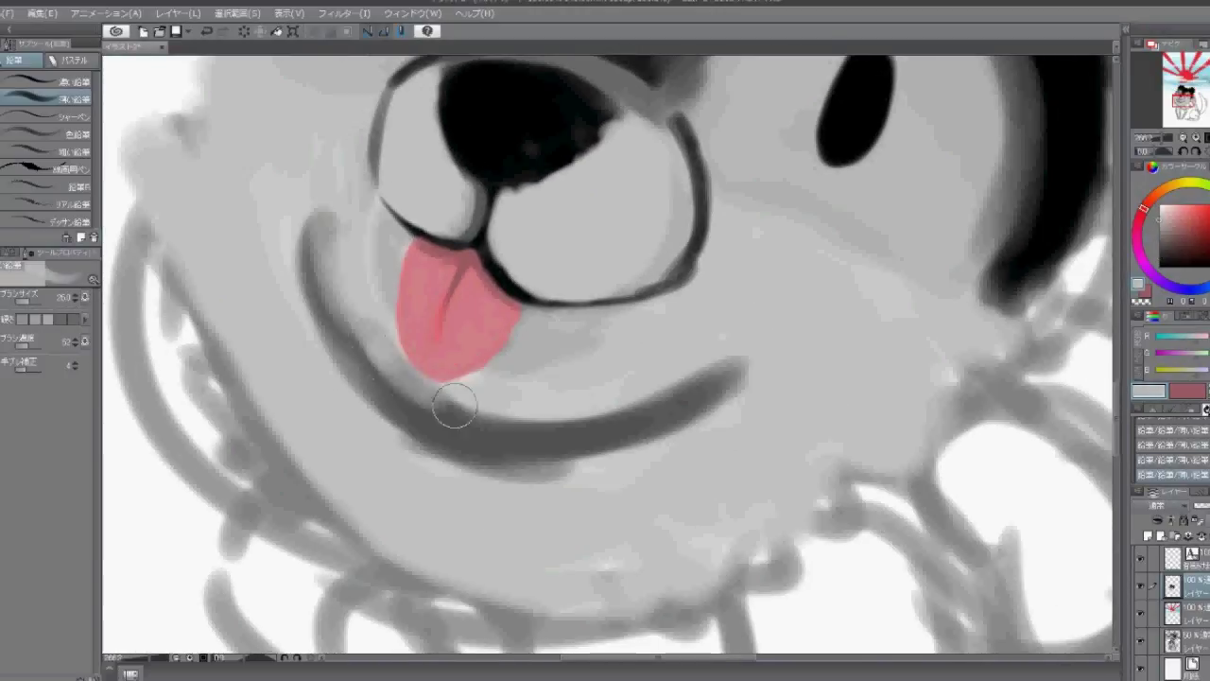
key(ctrl+z)
key(ctrl+z)
Outline the tongue and the lower jaw on both sides of it with thin dark grey lines
alt+click(506, 341)
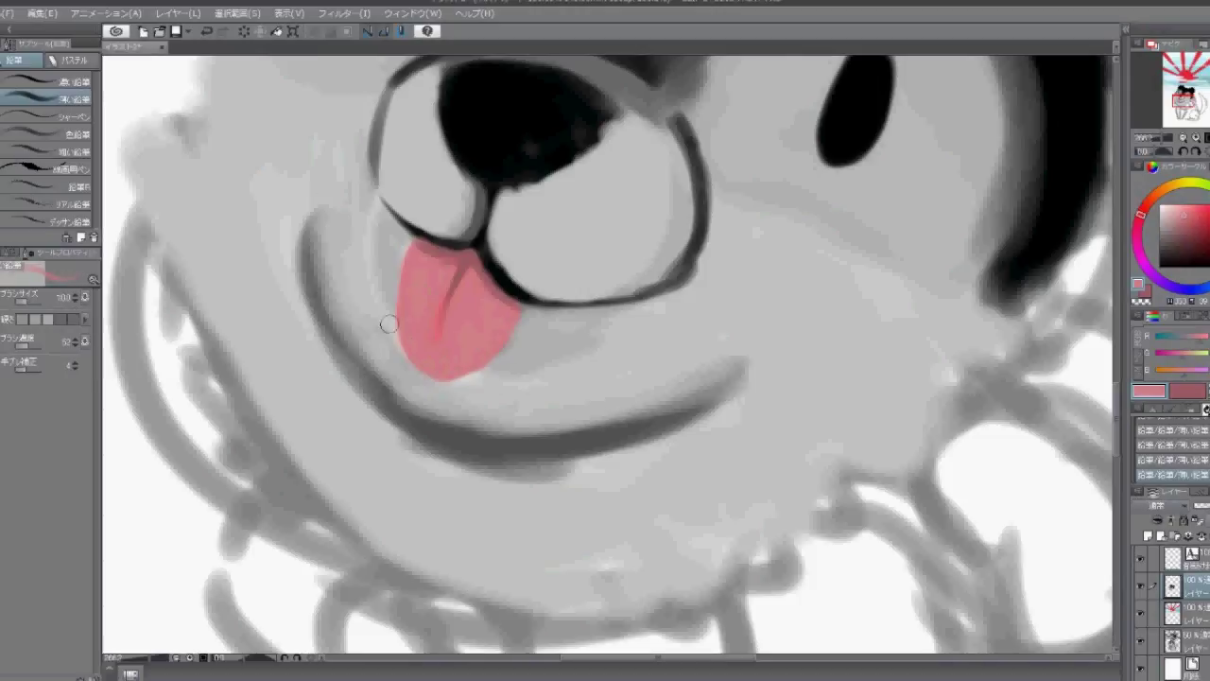
alt+click(458, 380)
drag(456, 383, 636, 333)
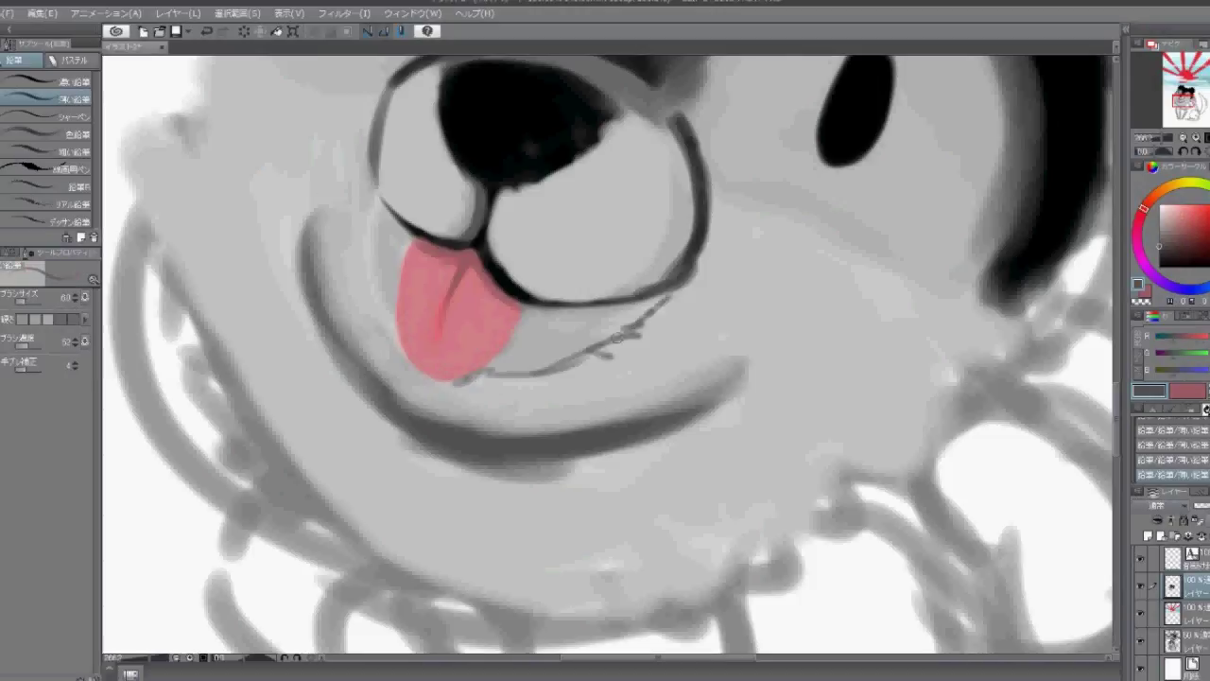
mouse_move(404, 369)
mouse_down()
mouse_move(456, 383)
mouse_move(392, 327)
mouse_up()
mouse_move(478, 375)
mouse_down()
mouse_move(530, 378)
mouse_move(520, 326)
mouse_move(535, 320)
mouse_move(667, 295)
mouse_up()
drag(382, 209, 397, 317)
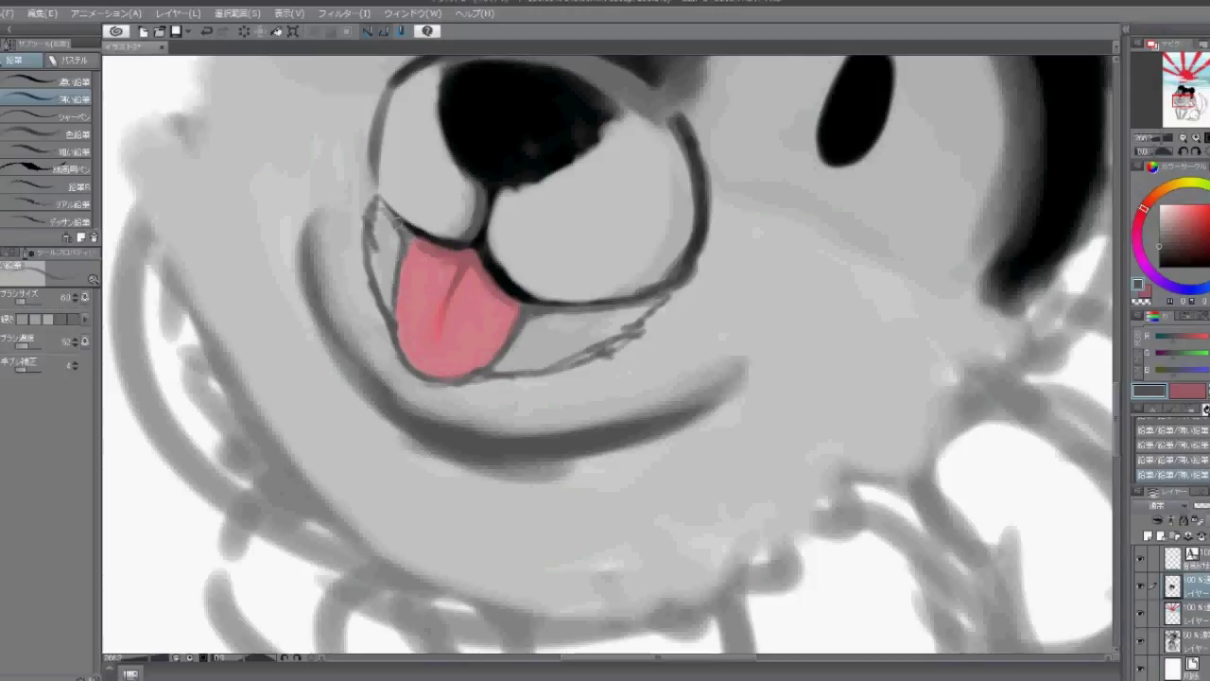
alt+click(384, 241)
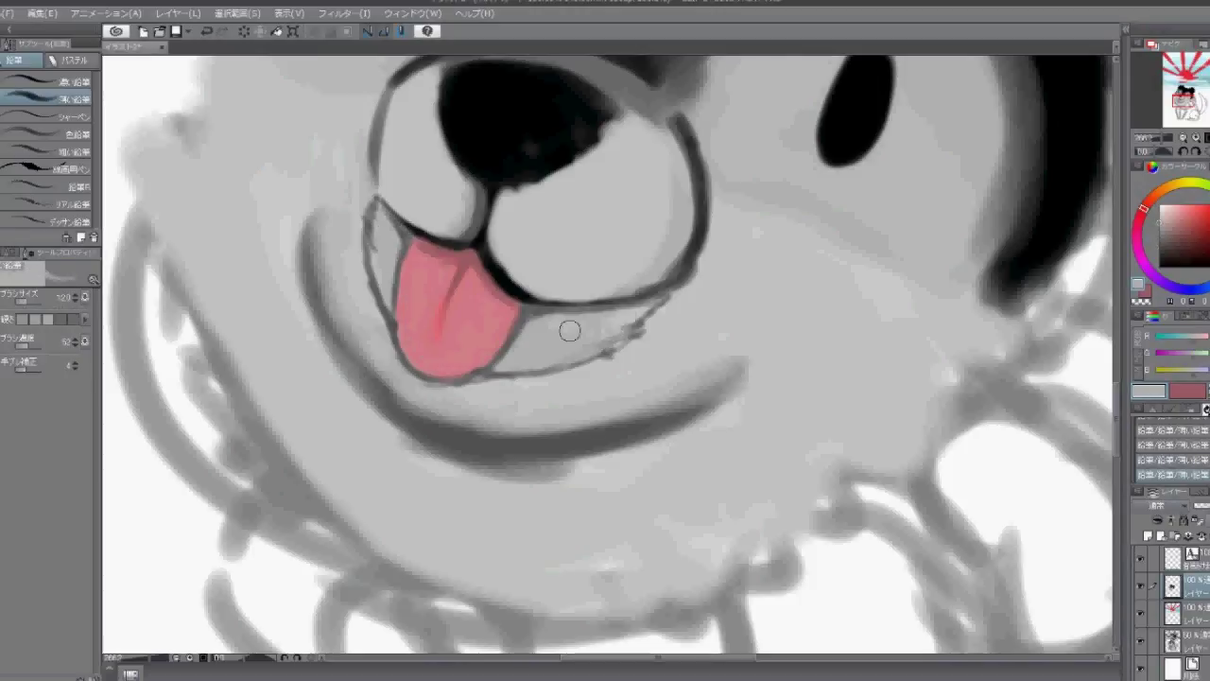
Erase the ragged paint outside the left edge of the dog's cheek to give the face a clean contour
scroll(407, 302, down, 5)
scroll(324, 299, up, 3)
key(e)
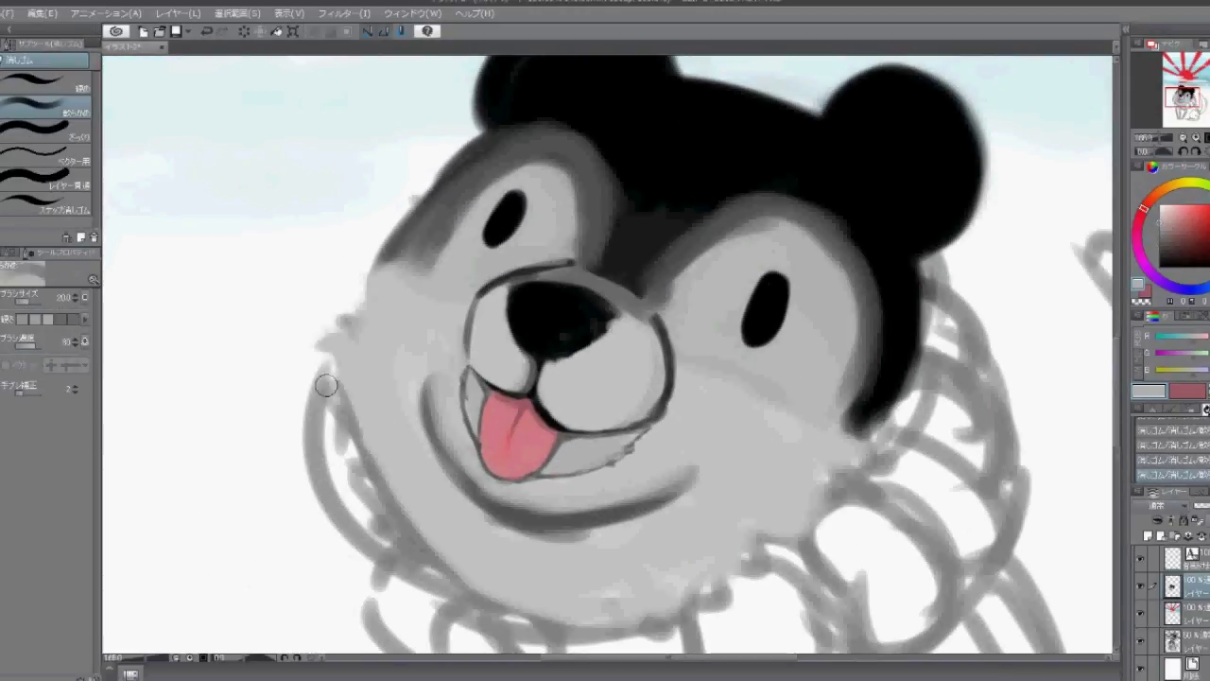
drag(413, 183, 312, 5)
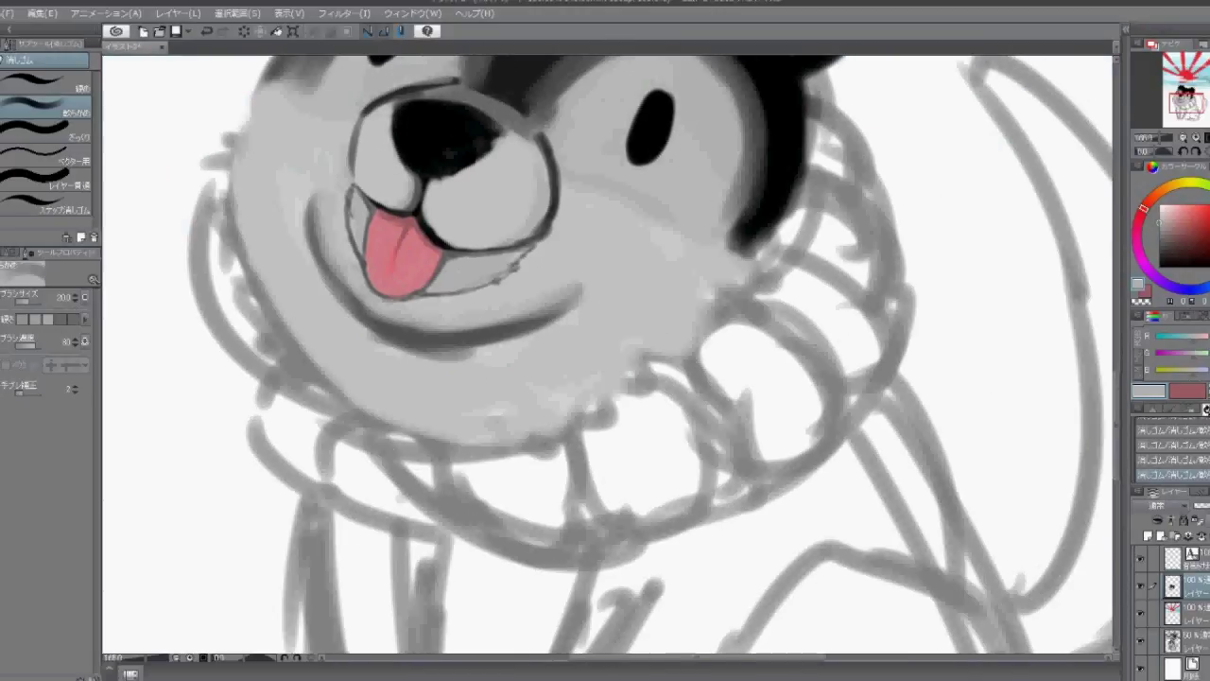
Fill the neck ruff behind the right cheek with a yellowish tan
click(1178, 213)
key(p)
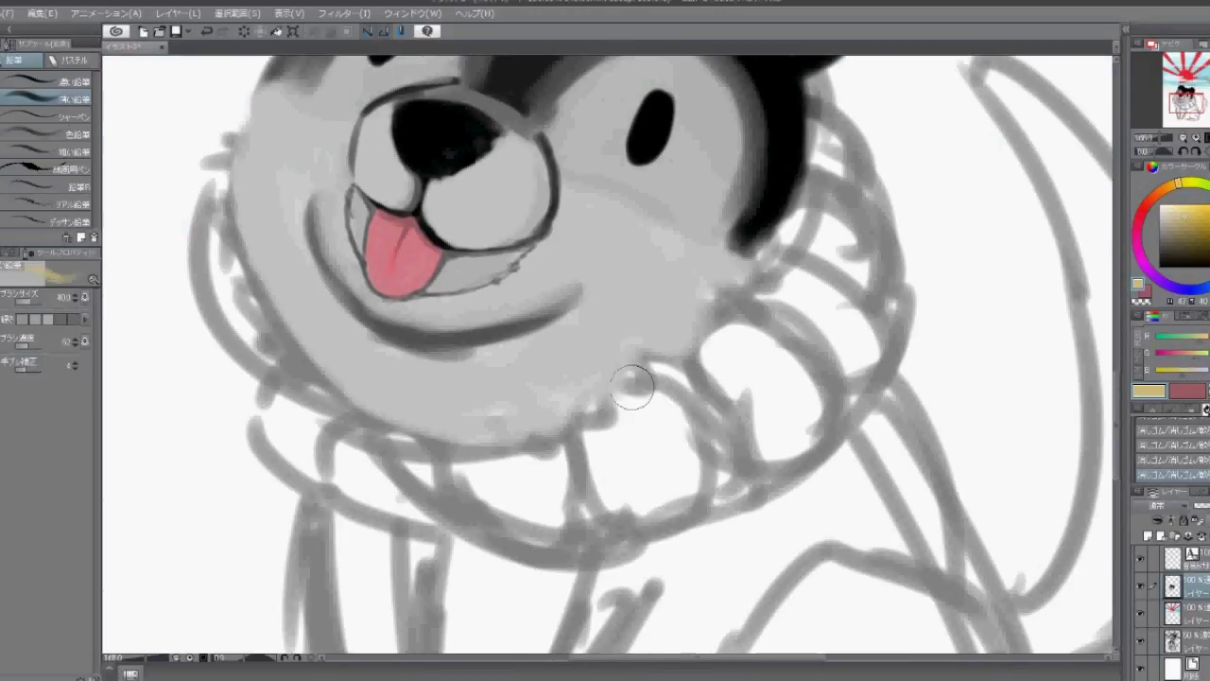
mouse_move(634, 387)
mouse_down()
mouse_move(640, 504)
mouse_move(598, 423)
mouse_move(631, 451)
mouse_move(737, 401)
mouse_move(711, 478)
mouse_move(849, 171)
mouse_move(825, 157)
mouse_move(811, 186)
mouse_move(842, 235)
mouse_move(874, 235)
mouse_move(795, 240)
mouse_move(886, 382)
mouse_move(772, 307)
mouse_move(756, 356)
mouse_move(718, 332)
mouse_move(745, 276)
mouse_move(770, 303)
mouse_move(781, 262)
mouse_up()
Extend the right cheek over the tan ruff in light grey, ending in pointed fur tufts
alt+click(697, 307)
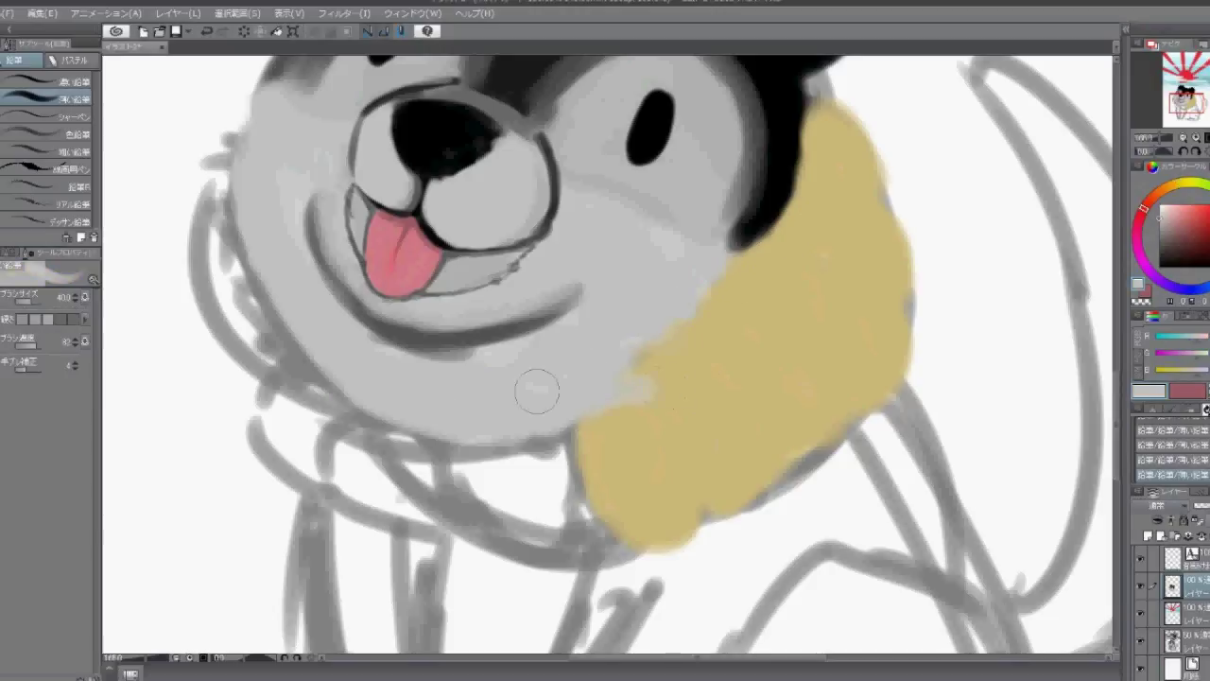
mouse_move(624, 390)
mouse_down()
mouse_move(672, 377)
mouse_move(626, 380)
mouse_move(661, 364)
mouse_move(734, 274)
mouse_move(657, 323)
mouse_move(721, 288)
mouse_up()
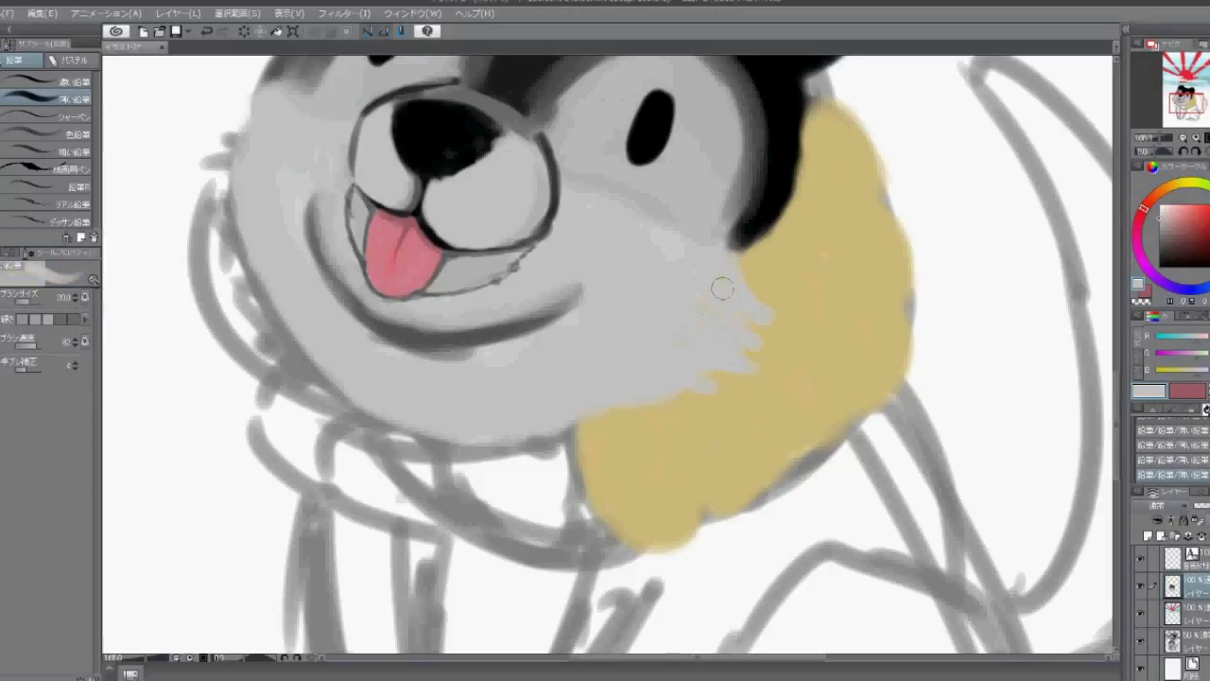
mouse_move(619, 372)
mouse_down()
mouse_move(863, 552)
mouse_move(728, 362)
mouse_up()
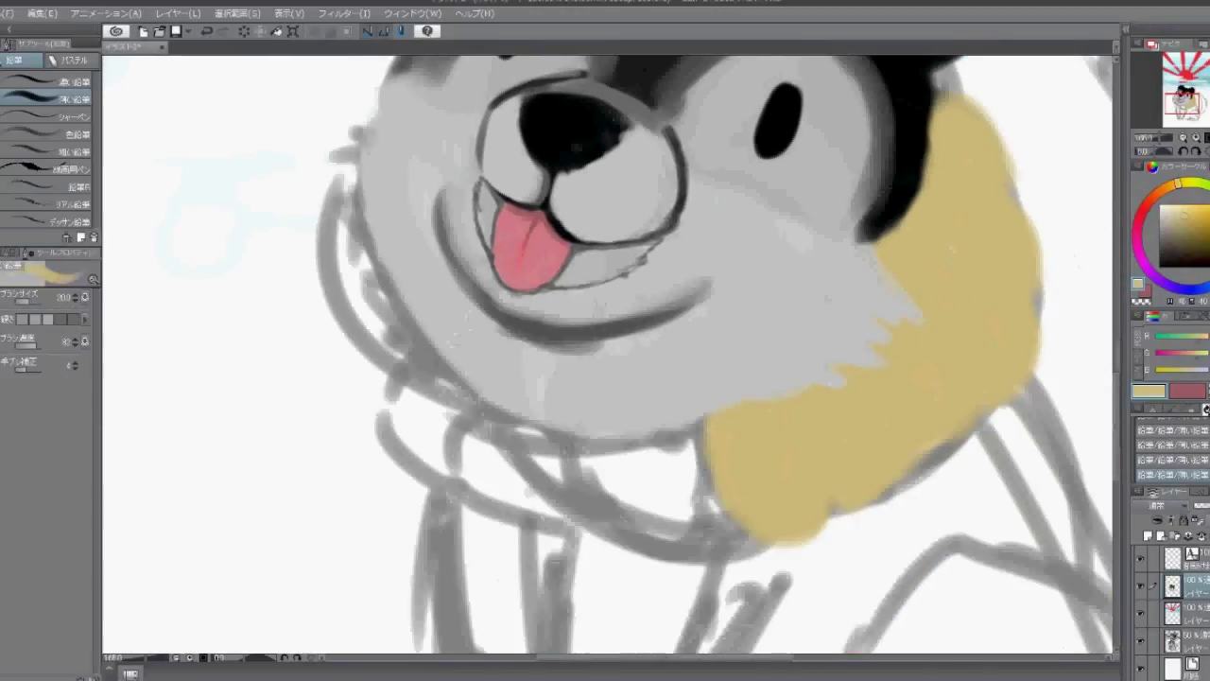
Continue the tan neck ruff under the chin and up along the left cheek
alt+click(756, 473)
mouse_move(738, 535)
mouse_down()
mouse_move(590, 440)
mouse_move(657, 522)
mouse_move(697, 426)
mouse_move(681, 482)
mouse_move(580, 460)
mouse_move(680, 438)
mouse_move(568, 448)
mouse_move(559, 473)
mouse_move(496, 421)
mouse_up()
drag(822, 496, 687, 486)
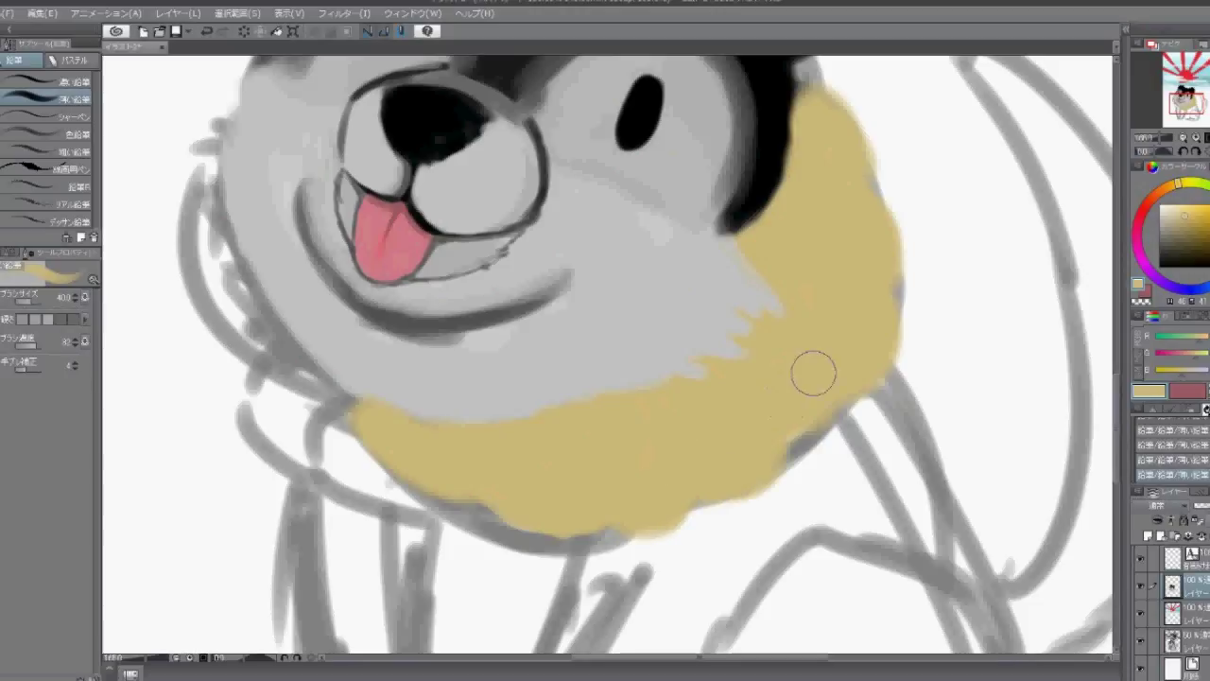
mouse_move(290, 392)
mouse_down()
mouse_move(521, 482)
mouse_move(451, 433)
mouse_move(405, 378)
mouse_move(437, 402)
mouse_move(411, 378)
mouse_move(421, 388)
mouse_up()
Erase the uneven outer edge of the tan neck ruff to smooth its contour
key(e)
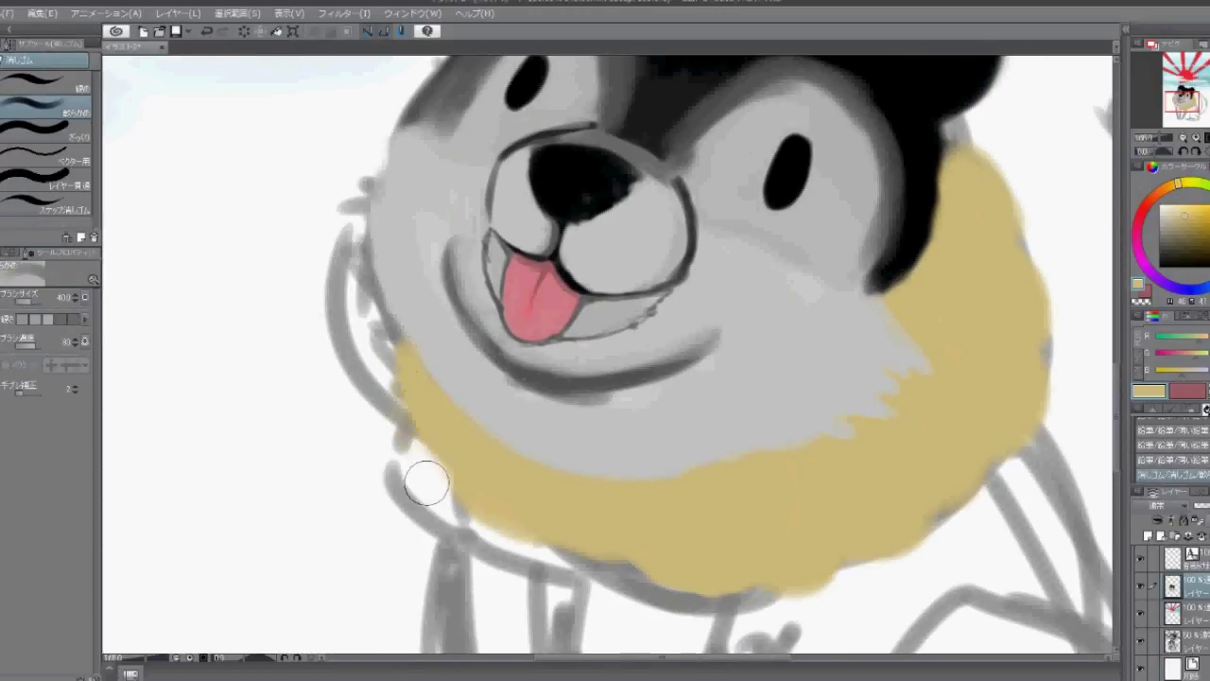
drag(808, 607, 511, 422)
drag(691, 400, 640, 480)
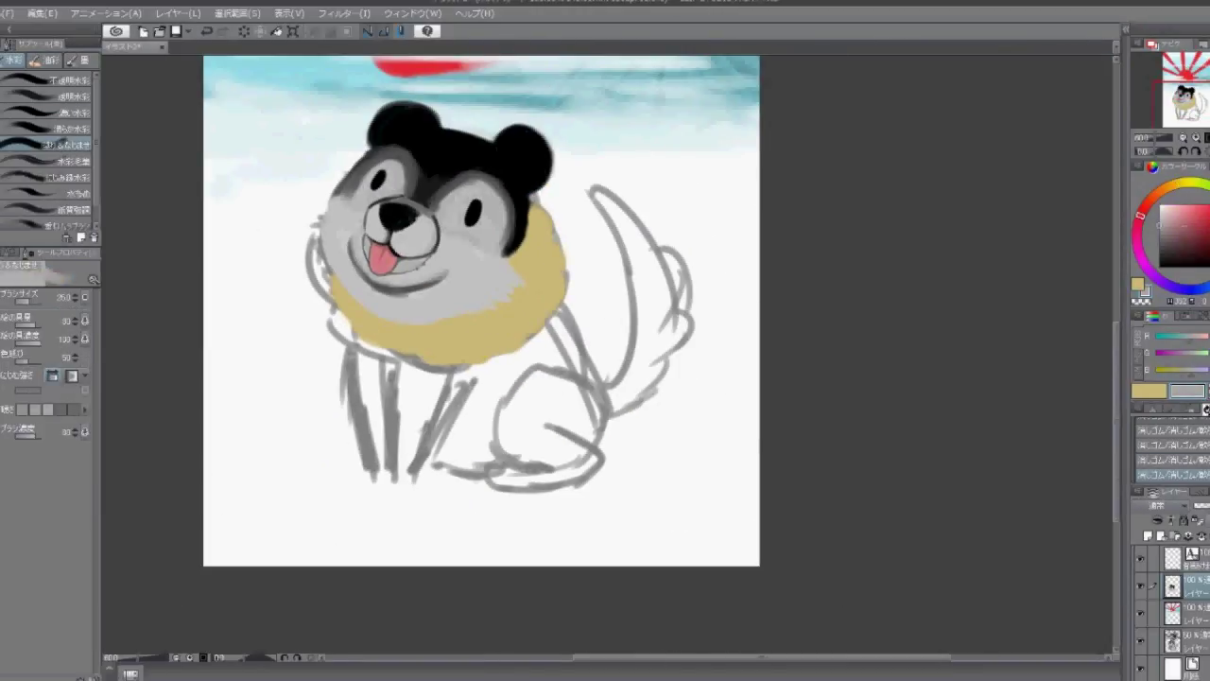
Fill the dog's chest and front legs with light grey over the sketch lines
drag(394, 355, 390, 481)
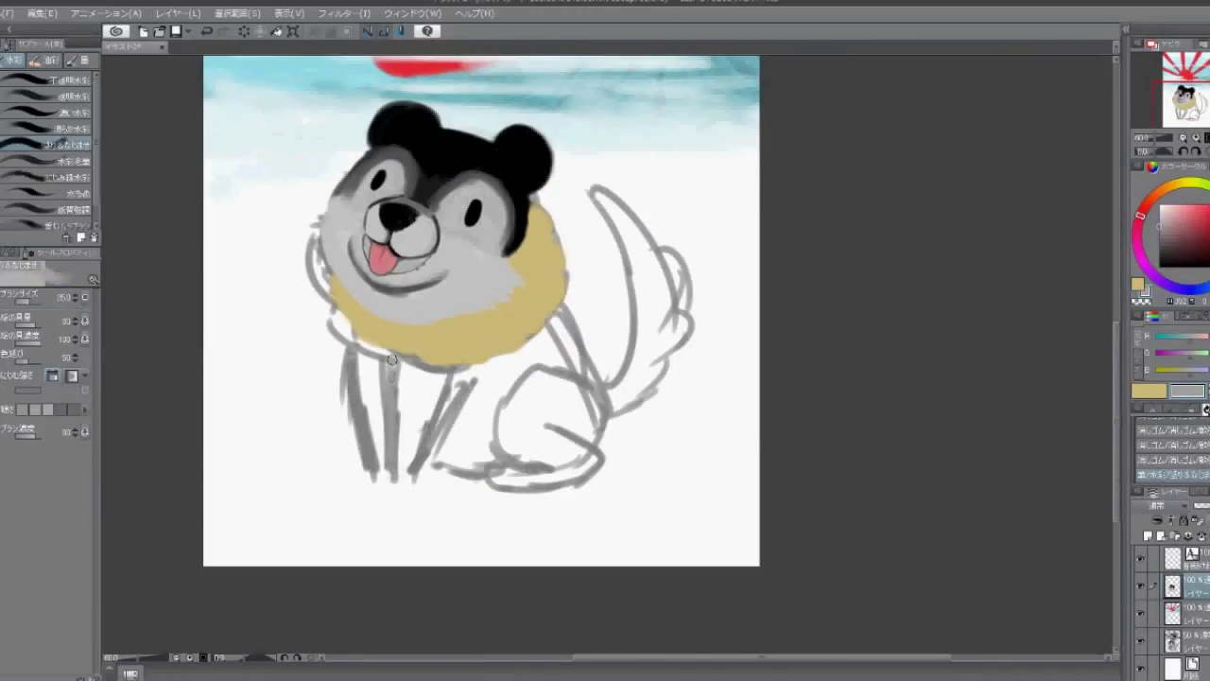
drag(445, 373, 411, 477)
key(bracketright)
key(bracketright)
key(bracketright)
drag(402, 371, 400, 483)
drag(358, 360, 378, 487)
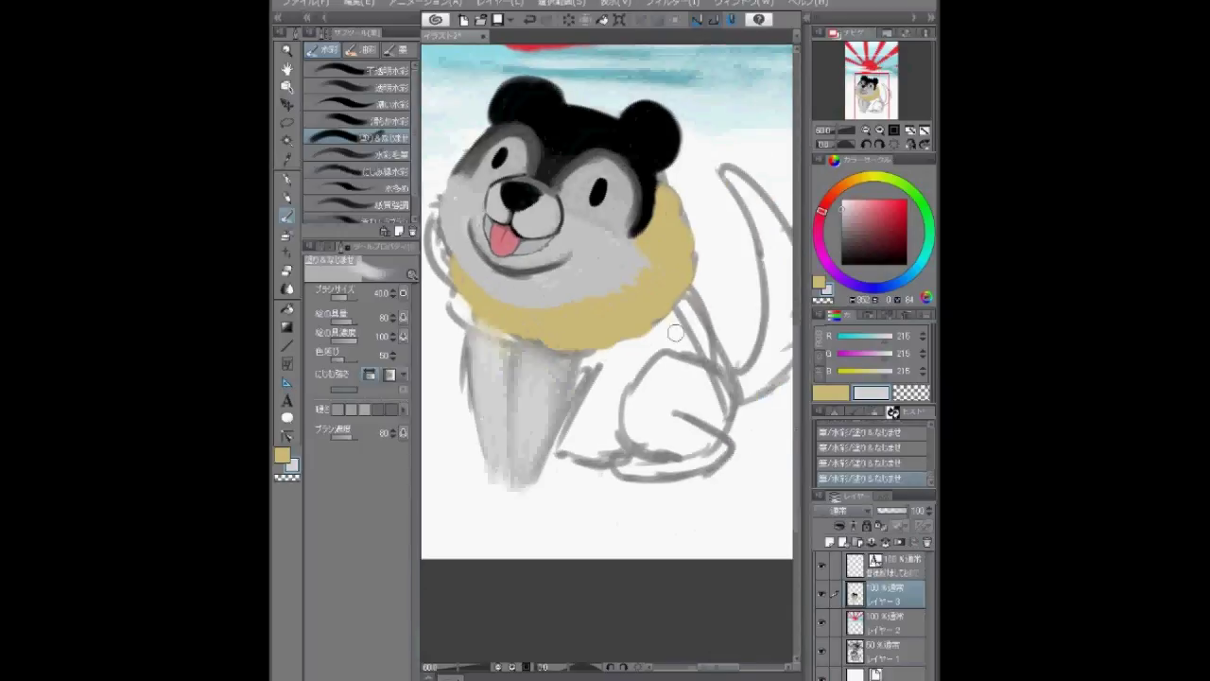
Fill the dog's back, belly and hind leg with light grey, covering the sketch behind the front legs
mouse_move(690, 298)
mouse_down()
mouse_move(707, 402)
mouse_move(680, 380)
mouse_move(614, 406)
mouse_move(686, 354)
mouse_move(656, 447)
mouse_move(685, 421)
mouse_move(703, 478)
mouse_move(683, 435)
mouse_move(650, 470)
mouse_move(691, 475)
mouse_move(708, 442)
mouse_move(693, 406)
mouse_move(642, 424)
mouse_move(718, 386)
mouse_move(677, 421)
mouse_move(625, 393)
mouse_move(641, 451)
mouse_move(574, 393)
mouse_move(679, 324)
mouse_move(659, 322)
mouse_move(703, 349)
mouse_move(679, 302)
mouse_move(643, 339)
mouse_up()
key(bracketright)
key(bracketright)
key(bracketright)
key(bracketleft)
key(bracketleft)
key(bracketleft)
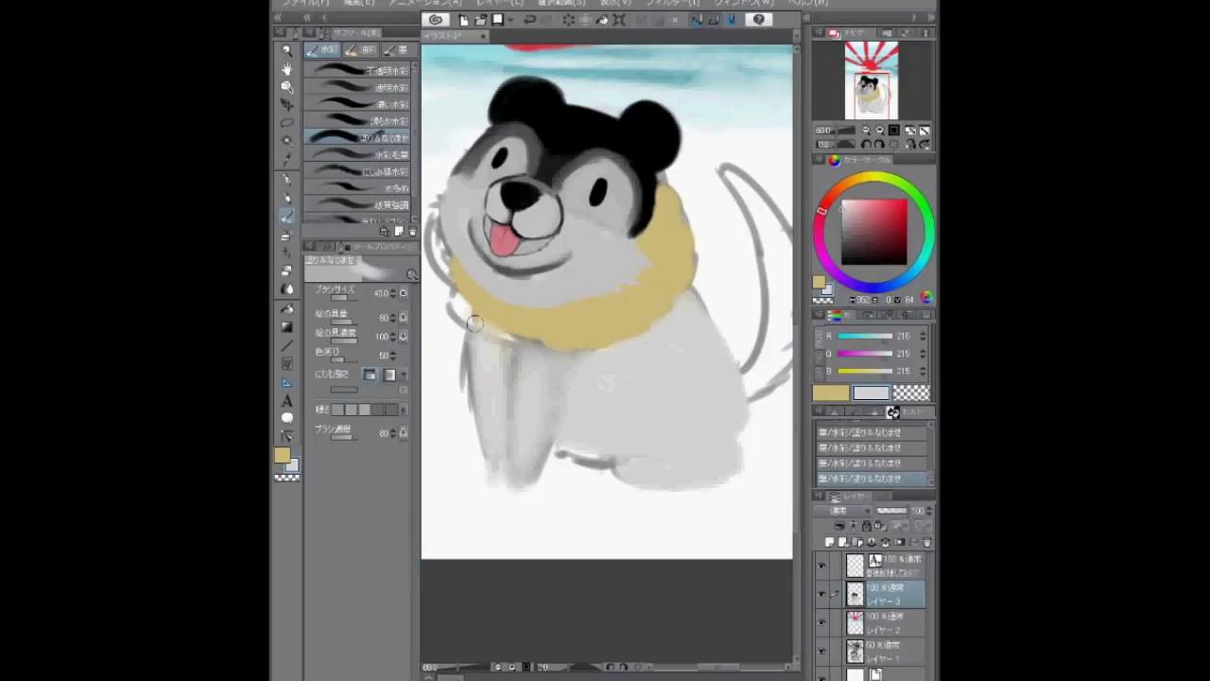
Shade the gap between the front legs and the right front leg's rear edge in mid-grey with the light pencil (薄い鉛筆)
mouse_move(474, 324)
mouse_down()
mouse_move(515, 373)
mouse_move(581, 364)
mouse_move(532, 463)
mouse_up()
alt+click(552, 450)
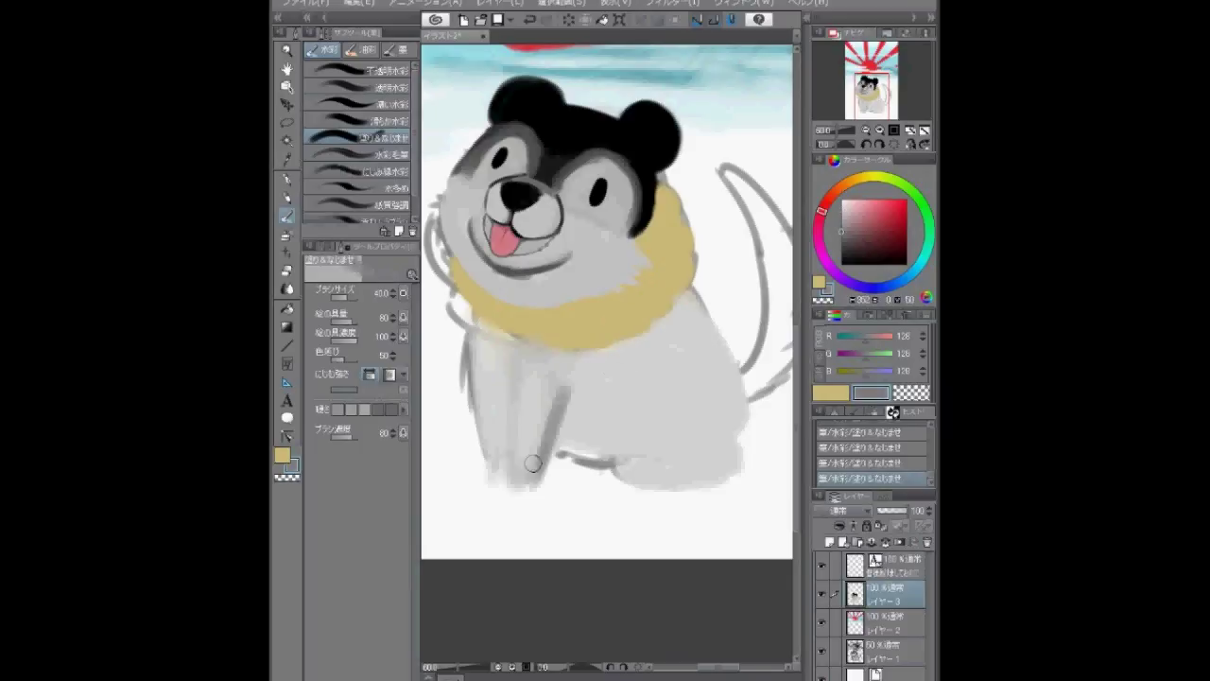
key(ctrl+z)
key(ctrl+z)
key(p)
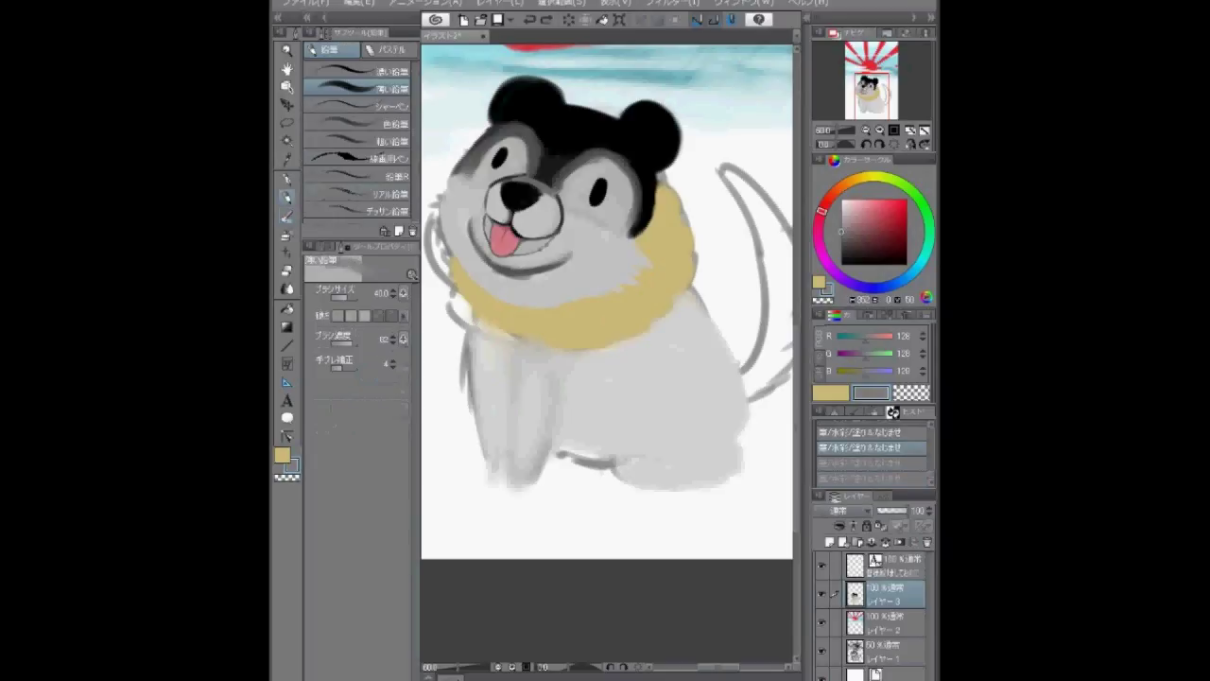
mouse_move(566, 383)
mouse_down()
mouse_move(501, 357)
mouse_move(528, 478)
mouse_up()
drag(501, 345, 507, 462)
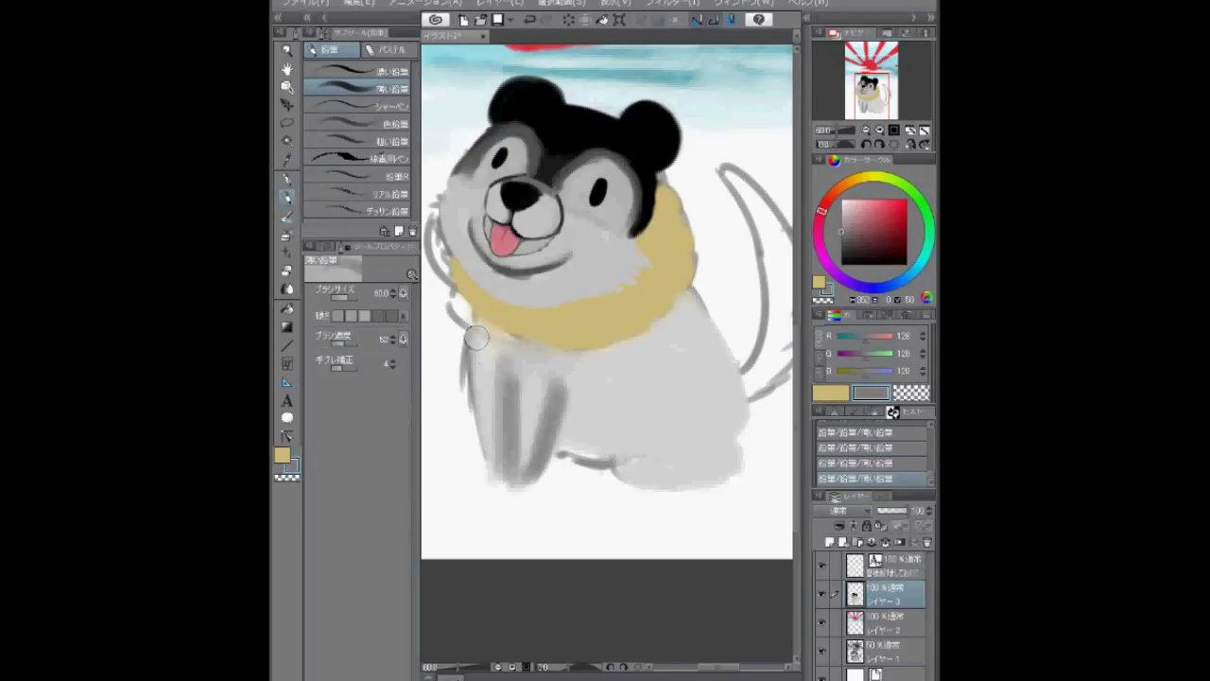
Paint a mid-grey shadow along the underside of the tan ruff and darken the front legs' outlines
key(bracketleft)
key(bracketleft)
mouse_move(528, 347)
mouse_down()
mouse_move(481, 328)
mouse_move(552, 336)
mouse_move(555, 352)
mouse_move(509, 344)
mouse_move(633, 342)
mouse_move(653, 337)
mouse_move(571, 351)
mouse_move(645, 330)
mouse_move(698, 282)
mouse_up()
mouse_move(584, 350)
mouse_down()
mouse_move(528, 355)
mouse_move(492, 478)
mouse_up()
drag(501, 355, 544, 435)
Narrow the shading between the front legs with light grey and erase the uneven outer edges of the legs and hindquarters
alt+click(515, 388)
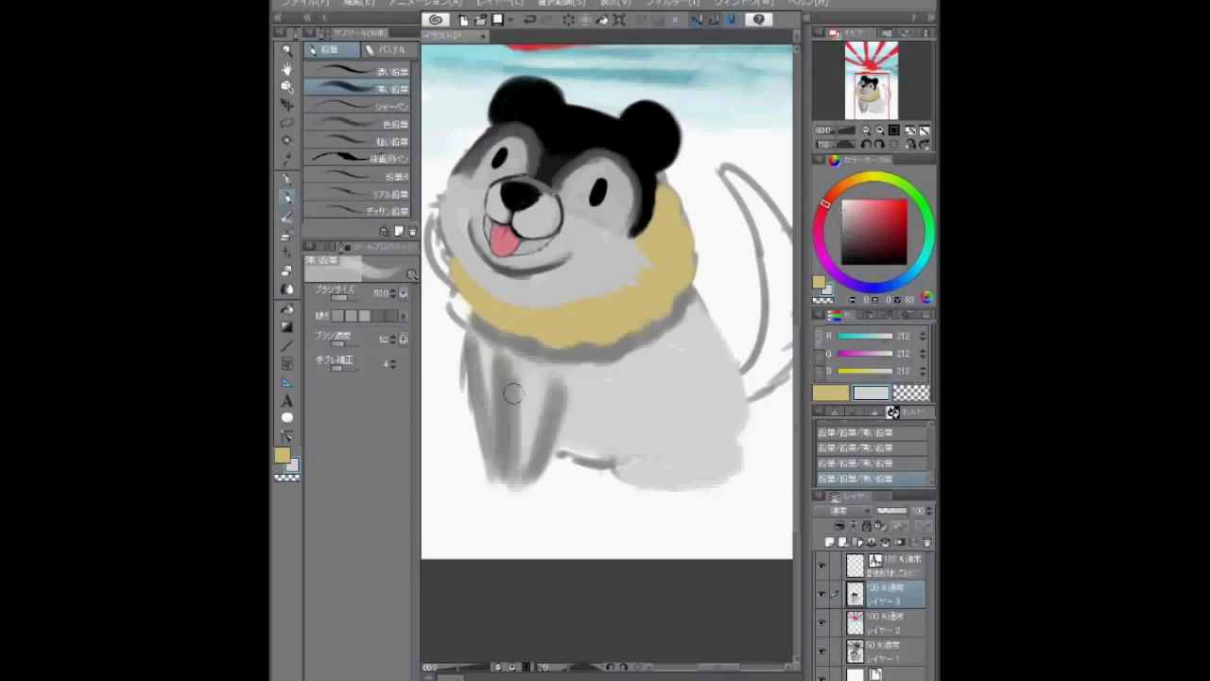
mouse_move(510, 359)
mouse_down()
mouse_move(526, 475)
mouse_move(480, 355)
mouse_move(487, 454)
mouse_move(496, 425)
mouse_up()
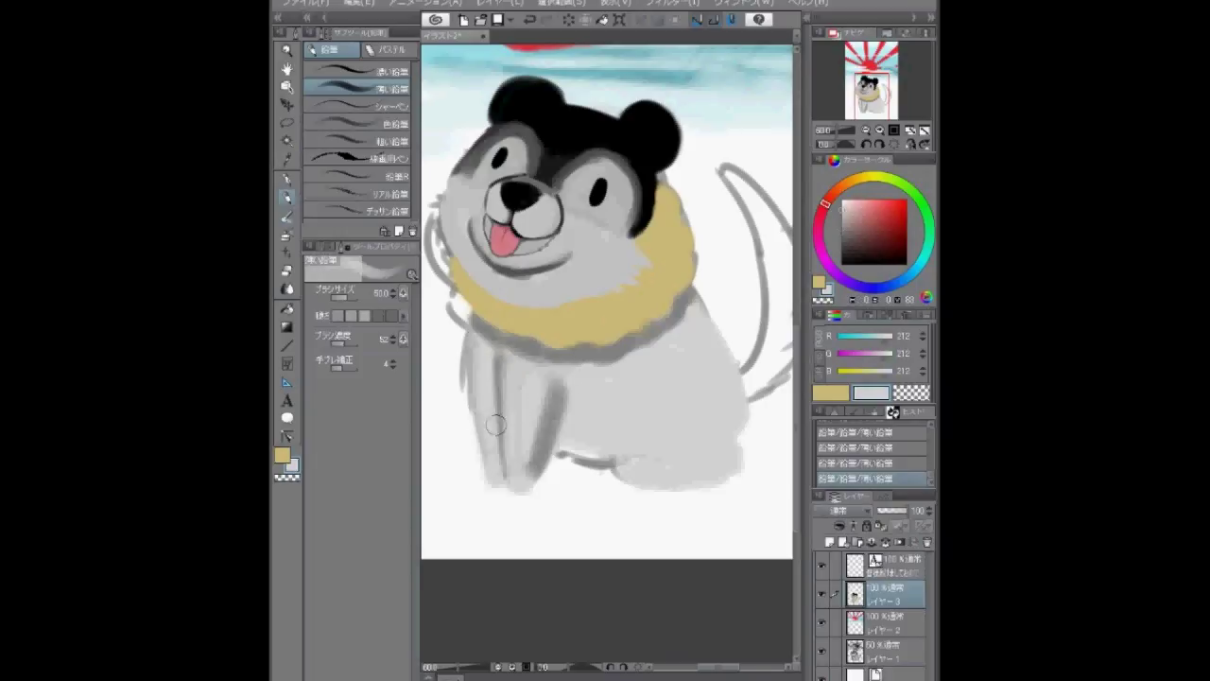
key(e)
mouse_move(464, 317)
mouse_down()
mouse_move(460, 397)
mouse_move(489, 486)
mouse_move(476, 500)
mouse_up()
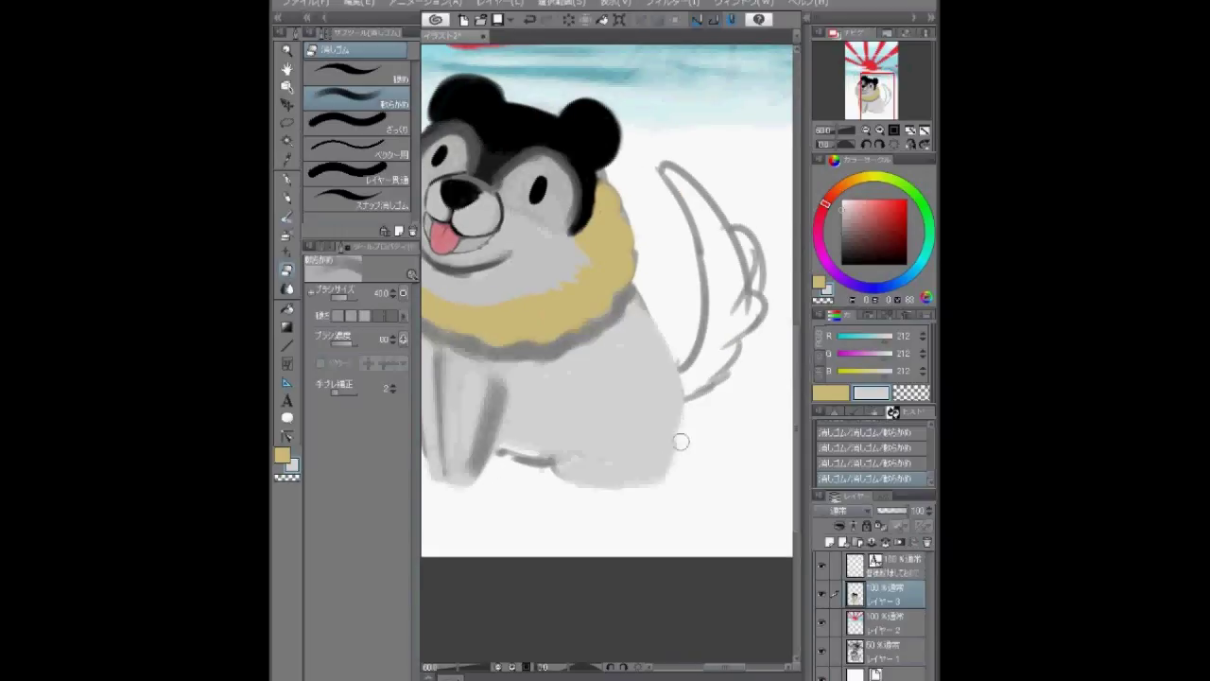
mouse_move(554, 470)
mouse_down()
mouse_move(685, 488)
mouse_move(564, 492)
mouse_move(574, 463)
mouse_up()
Fill the tail with light grey pencil strokes and shade its inner curve with a darker grey
key(p)
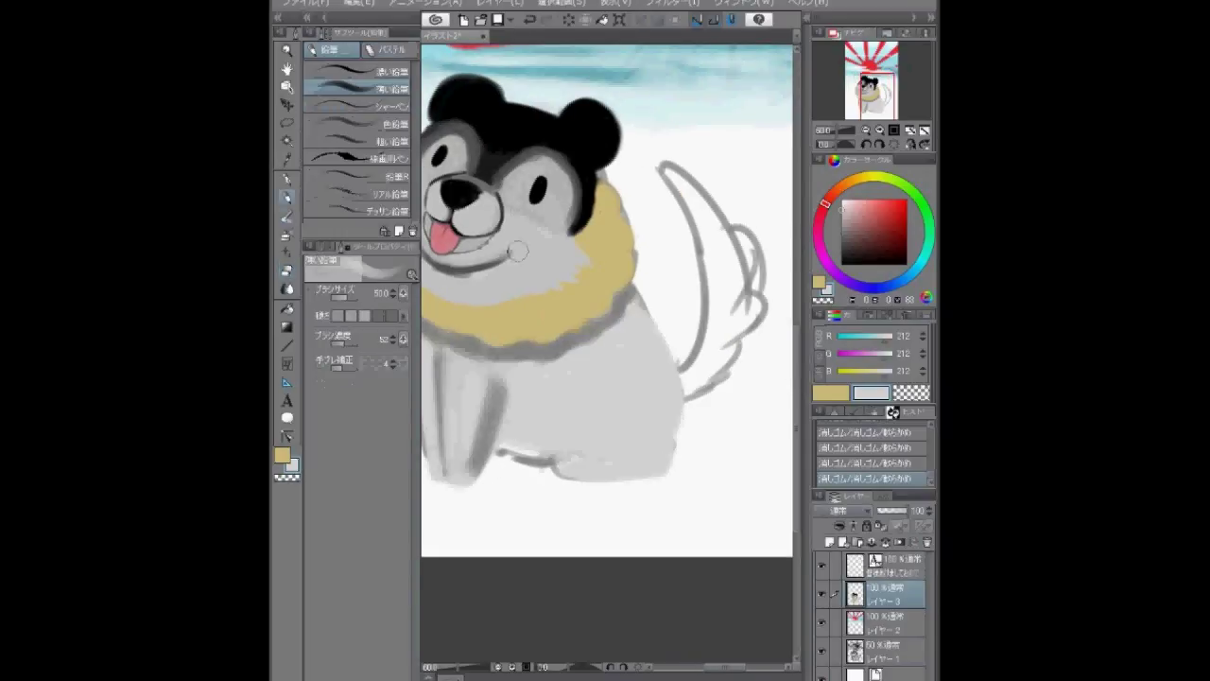
mouse_move(723, 284)
mouse_down()
mouse_move(675, 361)
mouse_move(667, 172)
mouse_move(711, 348)
mouse_move(739, 246)
mouse_move(694, 173)
mouse_move(735, 215)
mouse_move(715, 353)
mouse_move(730, 348)
mouse_move(713, 249)
mouse_move(683, 364)
mouse_up()
alt+click(616, 376)
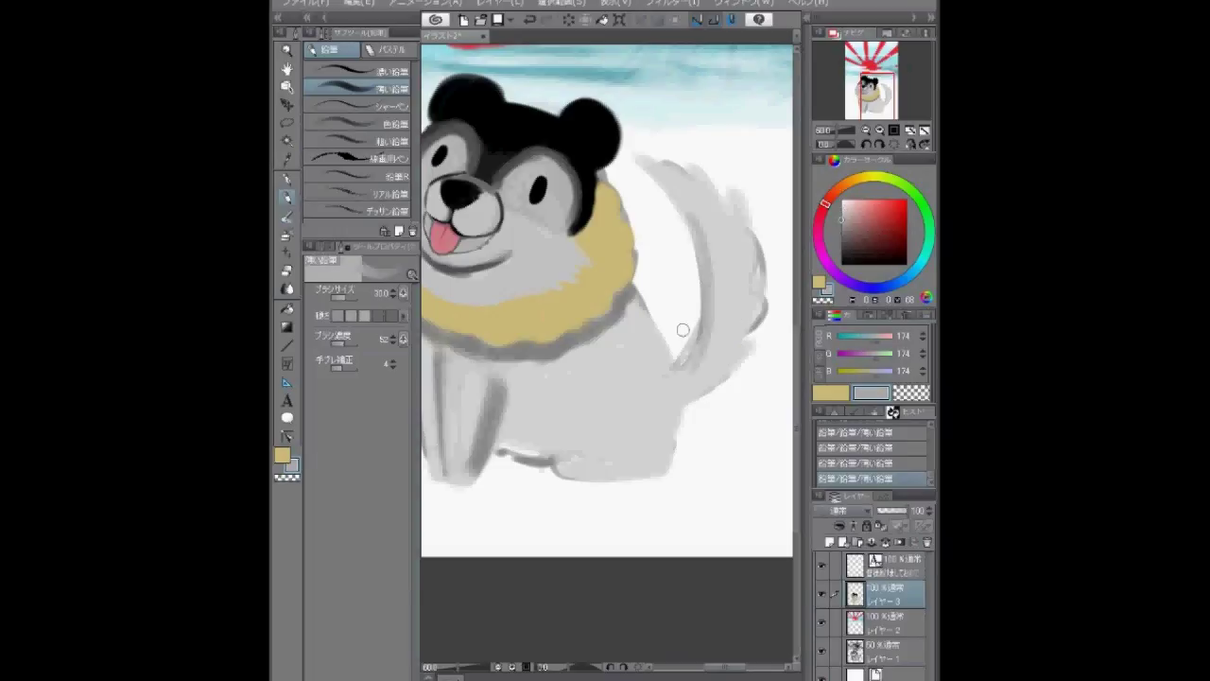
drag(708, 287, 699, 348)
mouse_move(691, 289)
mouse_down()
mouse_move(636, 161)
mouse_move(673, 194)
mouse_move(700, 360)
mouse_move(711, 227)
mouse_move(705, 373)
mouse_up()
key(bracketright)
key(bracketright)
alt+click(697, 256)
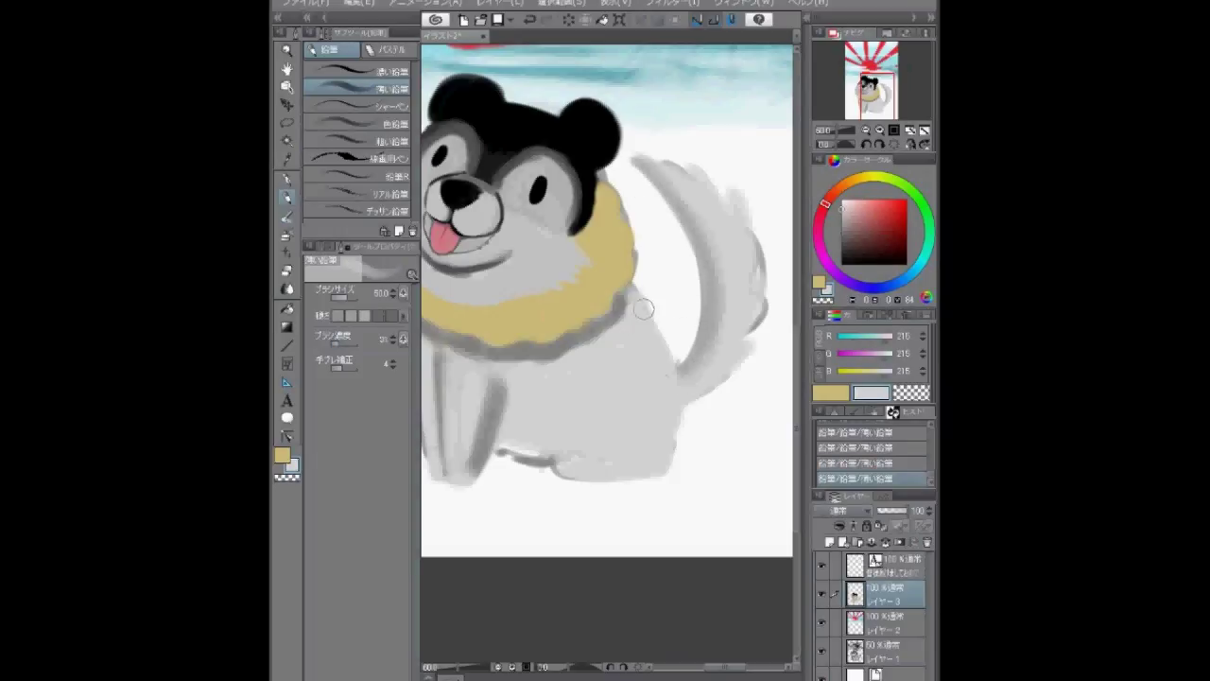
Add pointed fur tufts along the tail's outer edge using darker and lighter grey strokes
key(bracketleft)
key(bracketleft)
key(bracketleft)
alt+click(741, 265)
drag(754, 277, 728, 195)
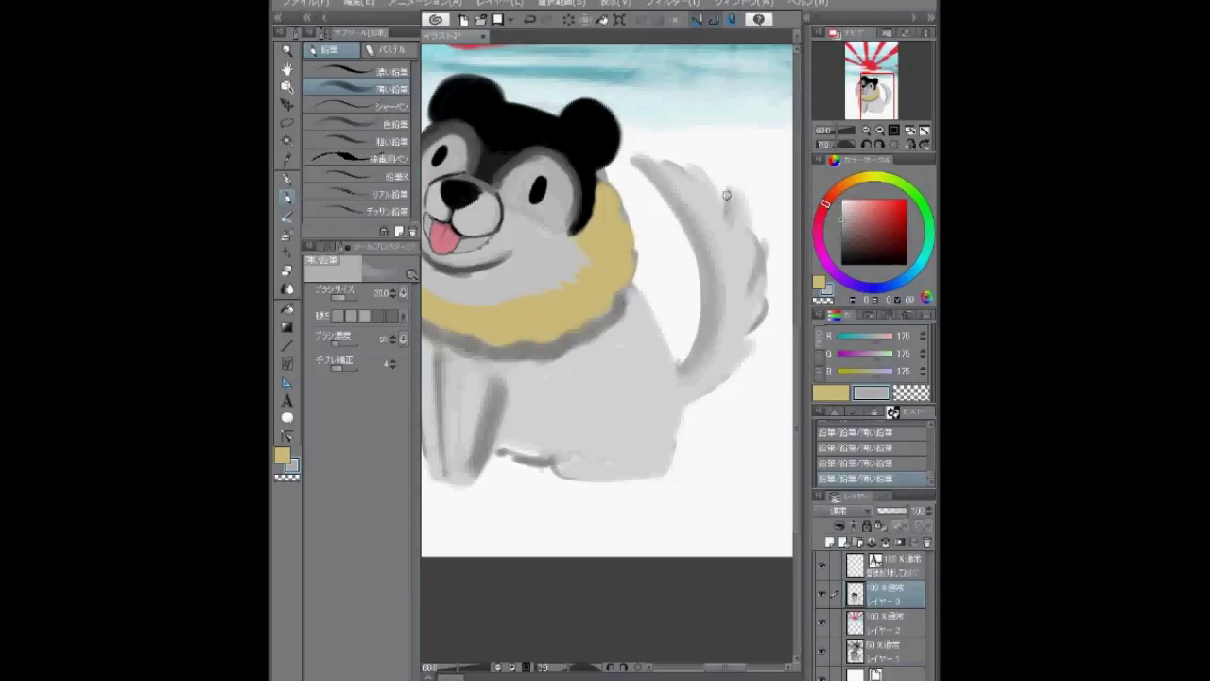
drag(745, 338, 765, 321)
alt+click(765, 321)
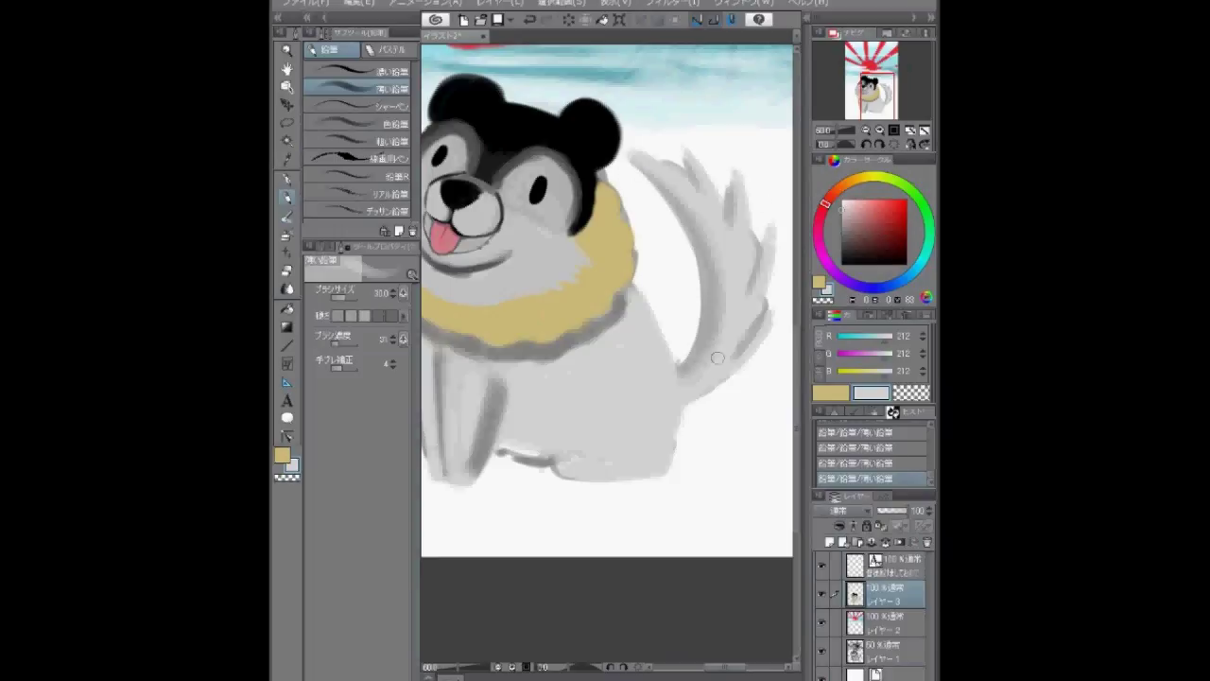
Blend the shading along the tail's inner curve with light grey
alt+click(687, 352)
drag(704, 350, 696, 213)
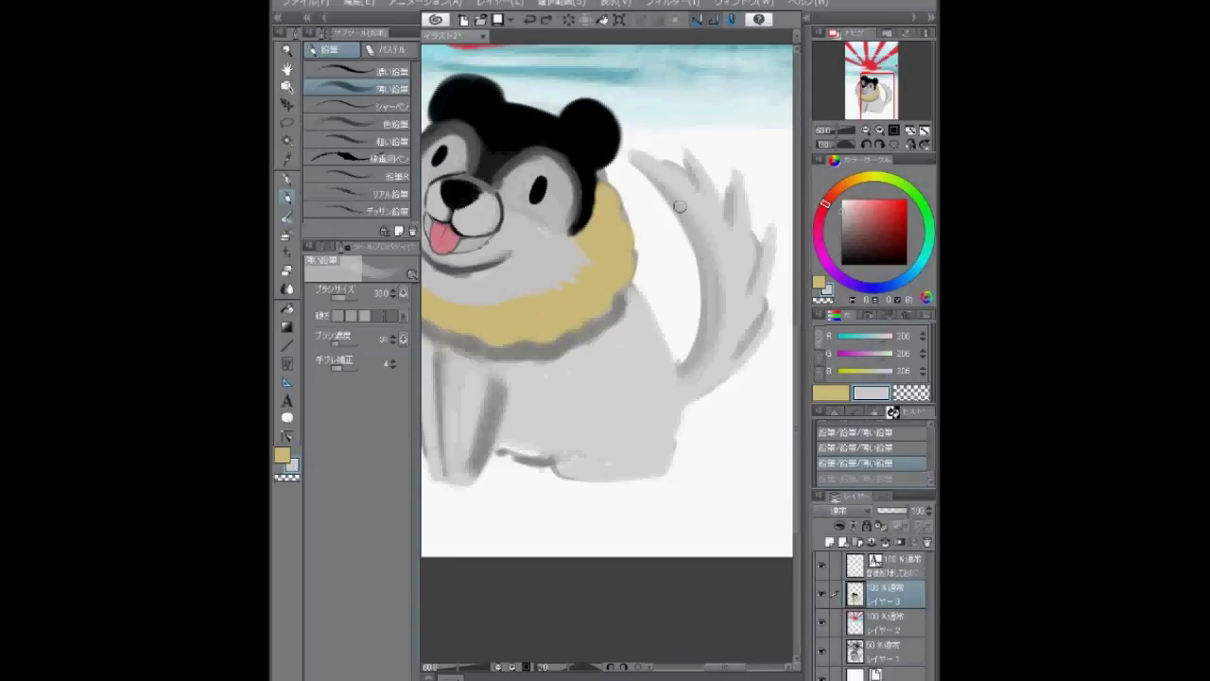
drag(677, 369, 705, 324)
Draw the curved thigh contour and the top line of the hind foot in dark grey, softening them with light grey
key(bracketleft)
alt+click(576, 426)
drag(582, 416, 650, 416)
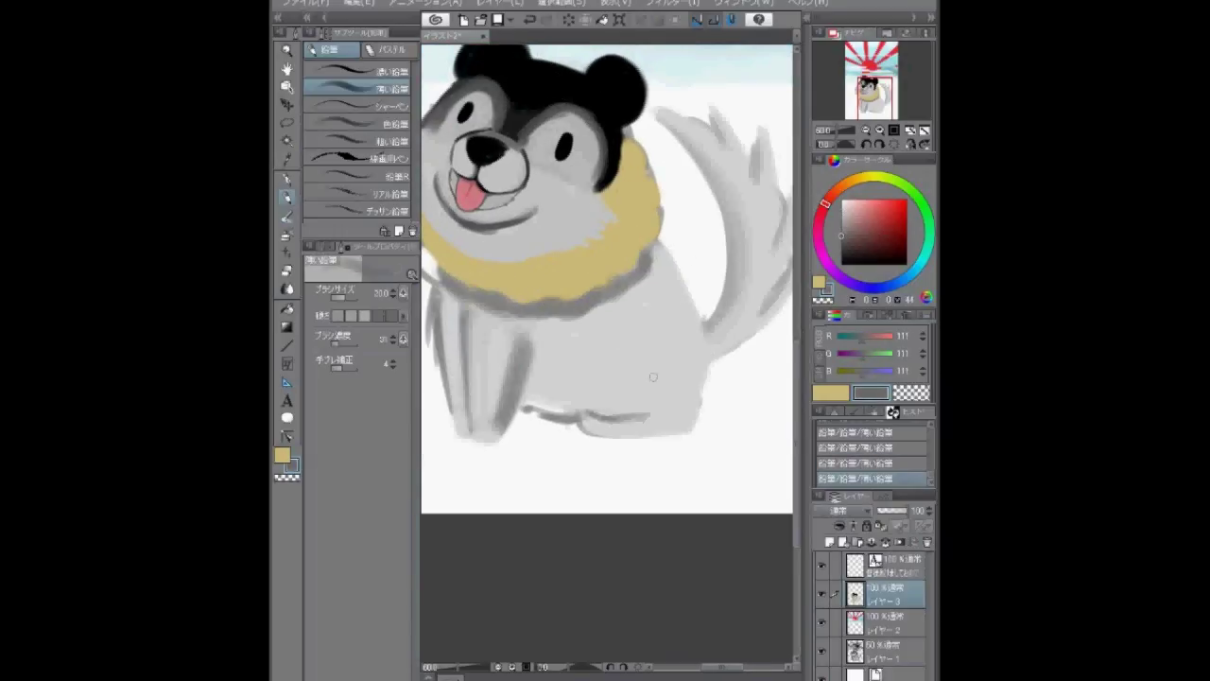
drag(596, 342, 578, 416)
alt+click(612, 331)
key(bracketright)
key(bracketright)
key(bracketright)
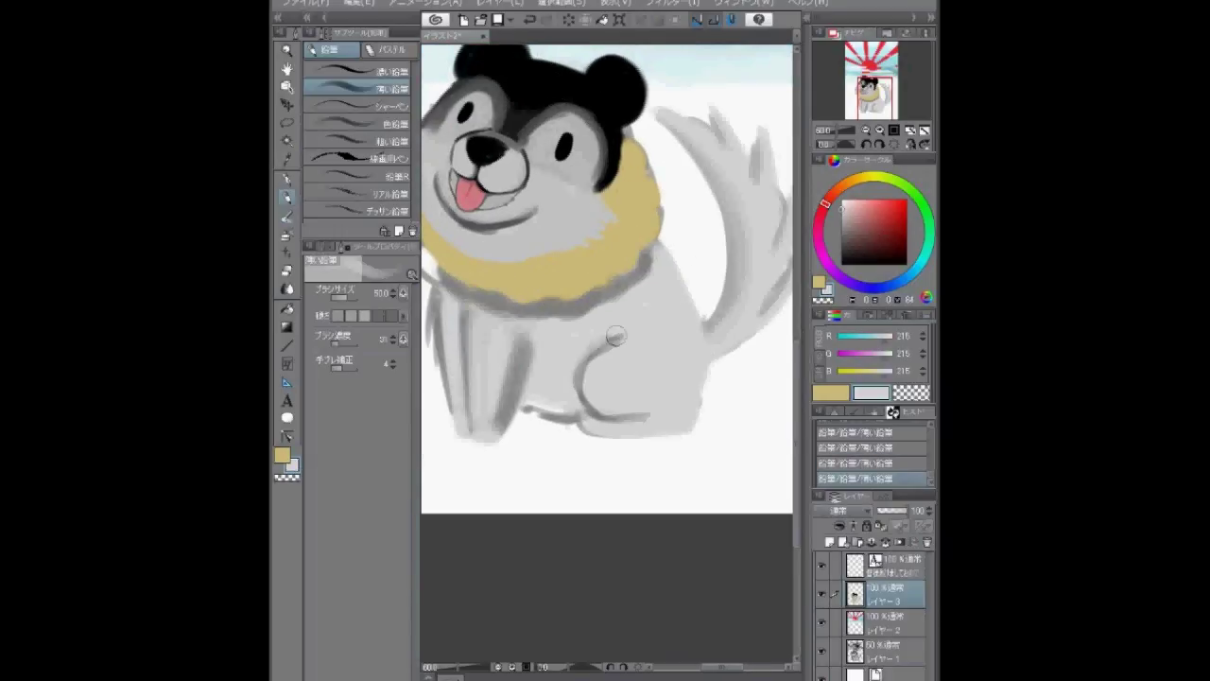
drag(634, 351, 560, 398)
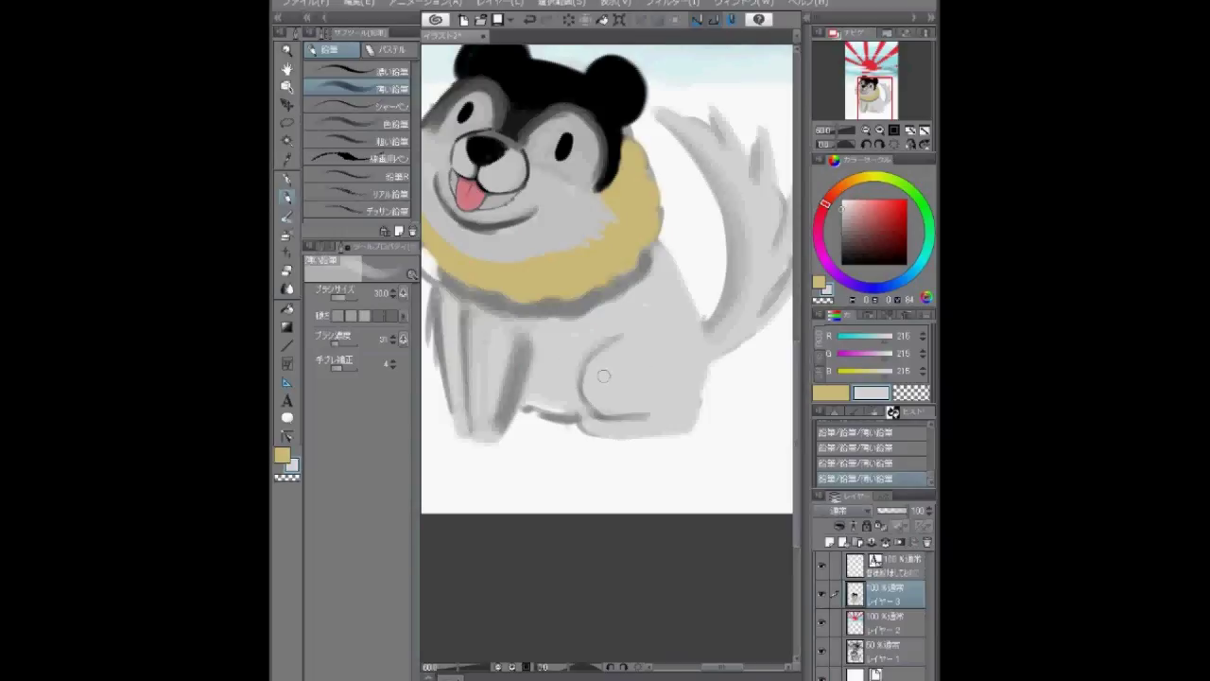
Extend and widen the thigh contour in mid-grey and soften the line above the hind foot
mouse_move(591, 679)
scroll(624, 408, up, 5)
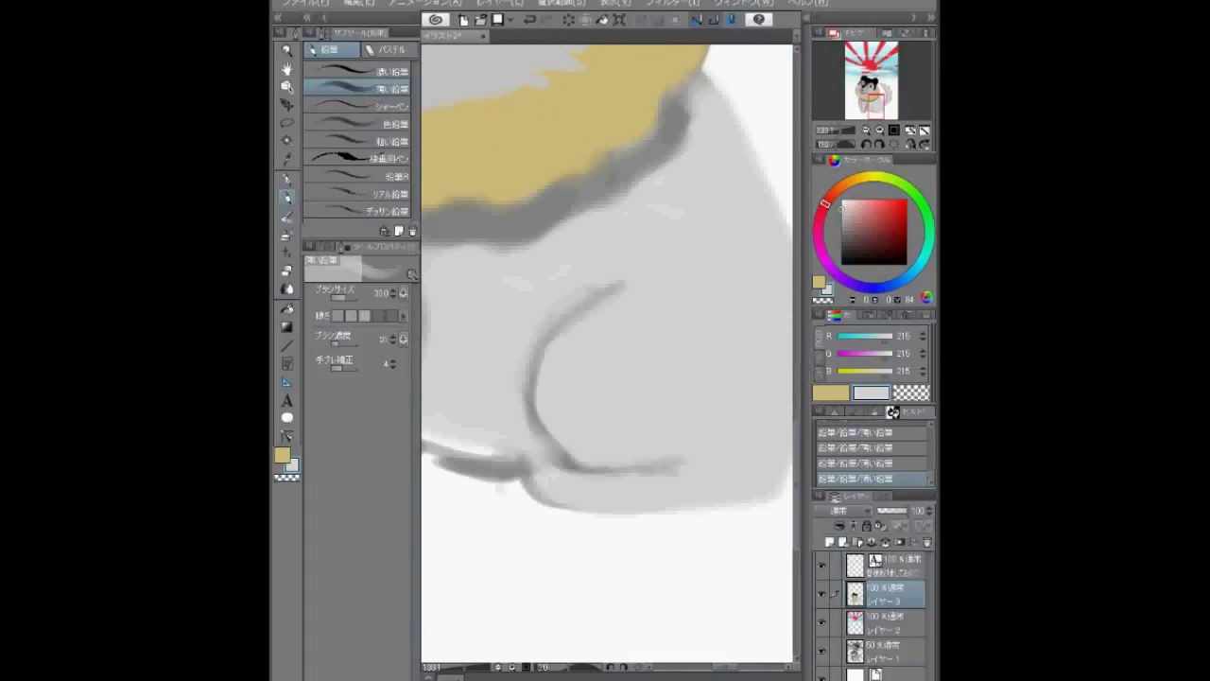
drag(619, 284, 594, 319)
alt+click(530, 416)
mouse_move(530, 445)
mouse_down()
mouse_move(513, 375)
mouse_move(561, 299)
mouse_move(662, 244)
mouse_up()
alt+click(539, 486)
drag(568, 477, 682, 465)
alt+click(701, 459)
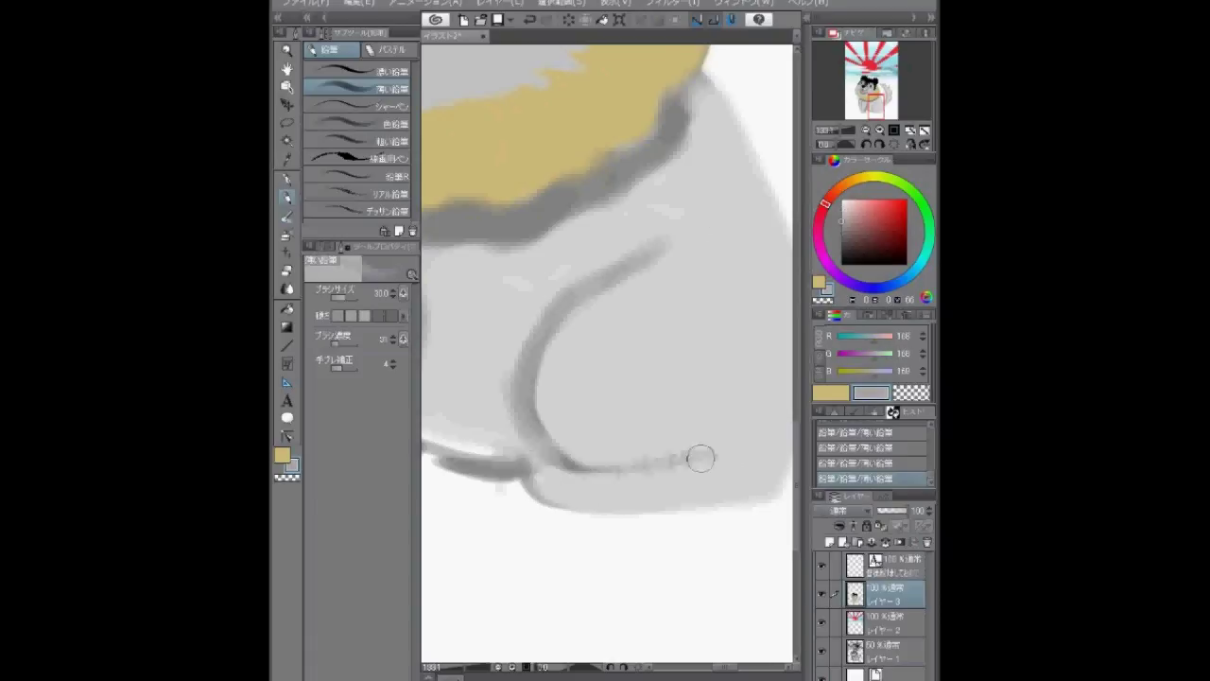
Add a mid-grey crease across the haunch, outline the hind foot's underside, and erase excess paint around the foot
scroll(700, 458, down, 2)
mouse_move(568, 397)
mouse_down()
mouse_move(650, 407)
mouse_move(696, 424)
mouse_up()
scroll(615, 296, up, 1)
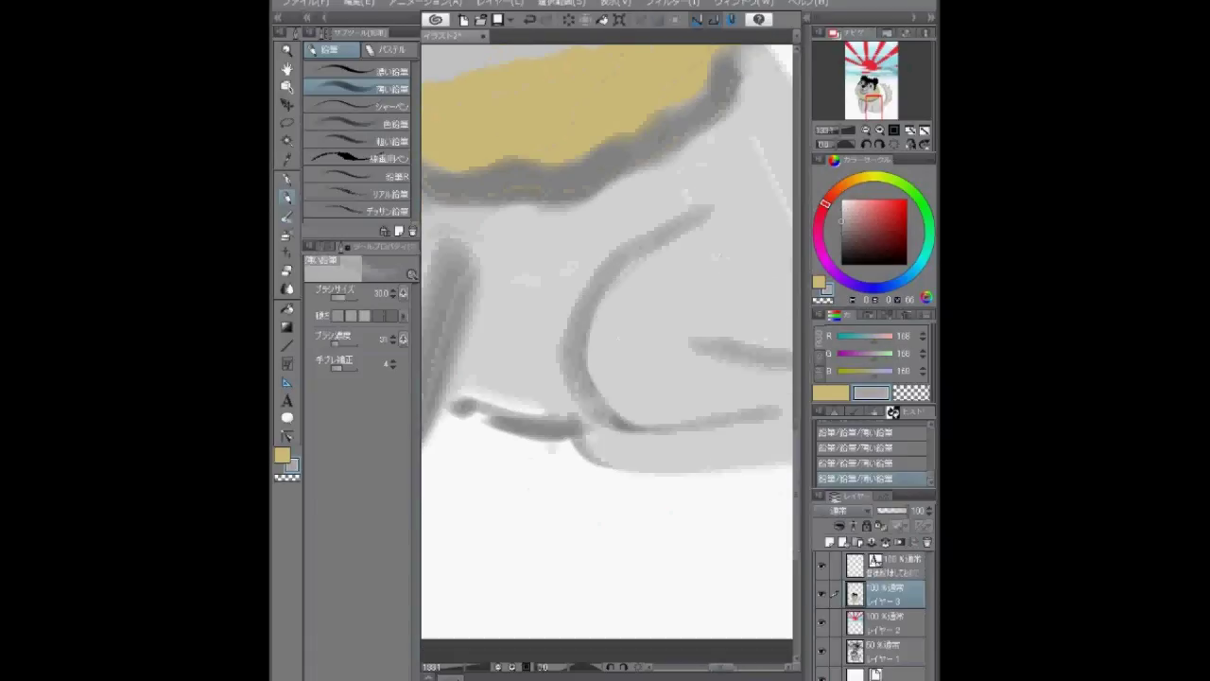
key(e)
drag(616, 383, 555, 317)
mouse_move(544, 369)
mouse_down()
mouse_move(684, 416)
mouse_move(598, 417)
mouse_up()
drag(615, 416, 737, 357)
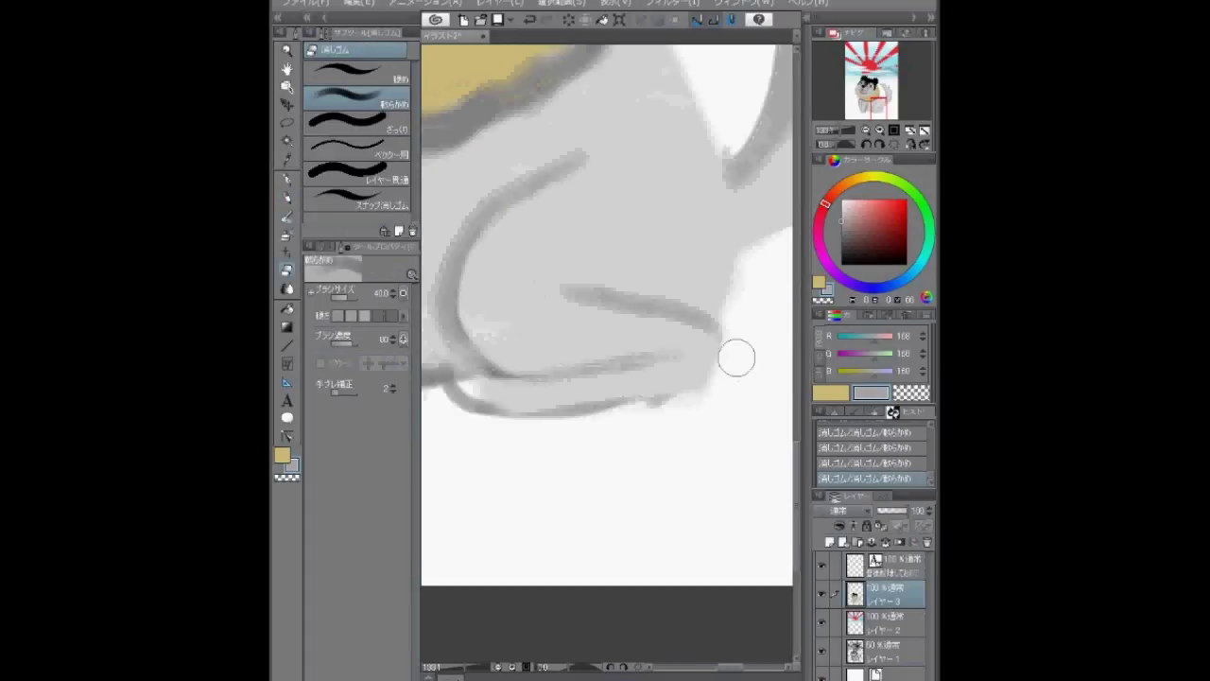
Soften the upper end of the thigh contour with light grey pencil strokes
drag(582, 171, 712, 302)
key(p)
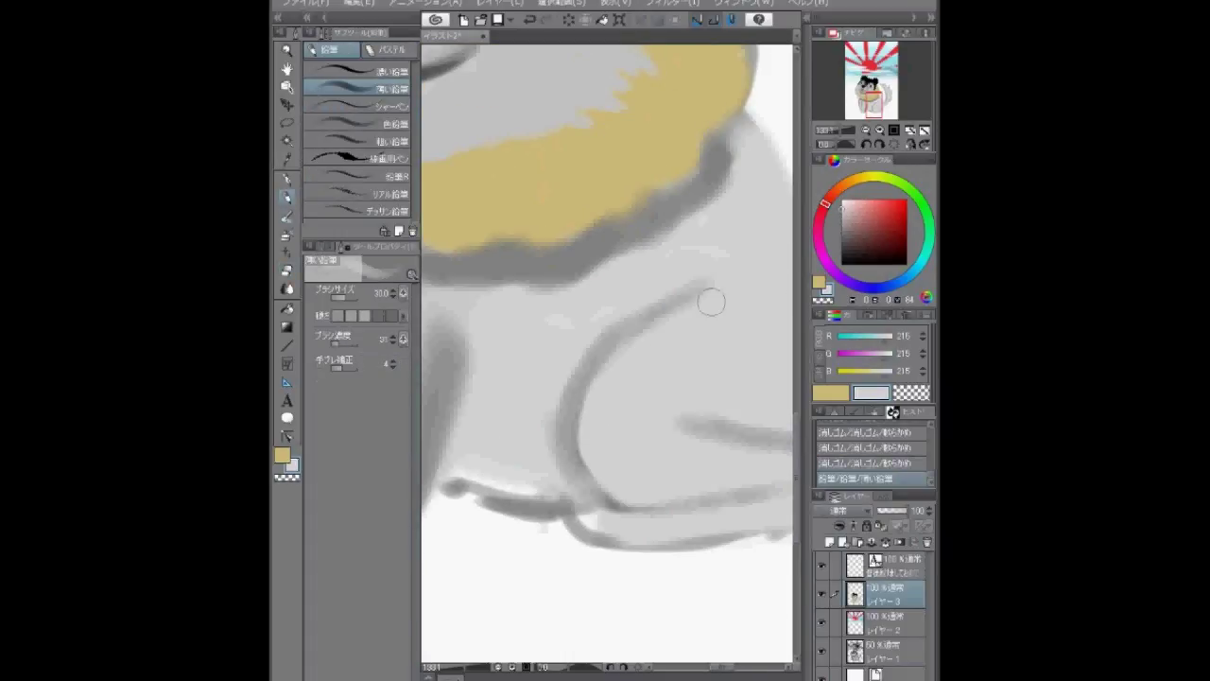
drag(632, 301, 601, 328)
scroll(546, 373, down, 3)
scroll(512, 400, up, 3)
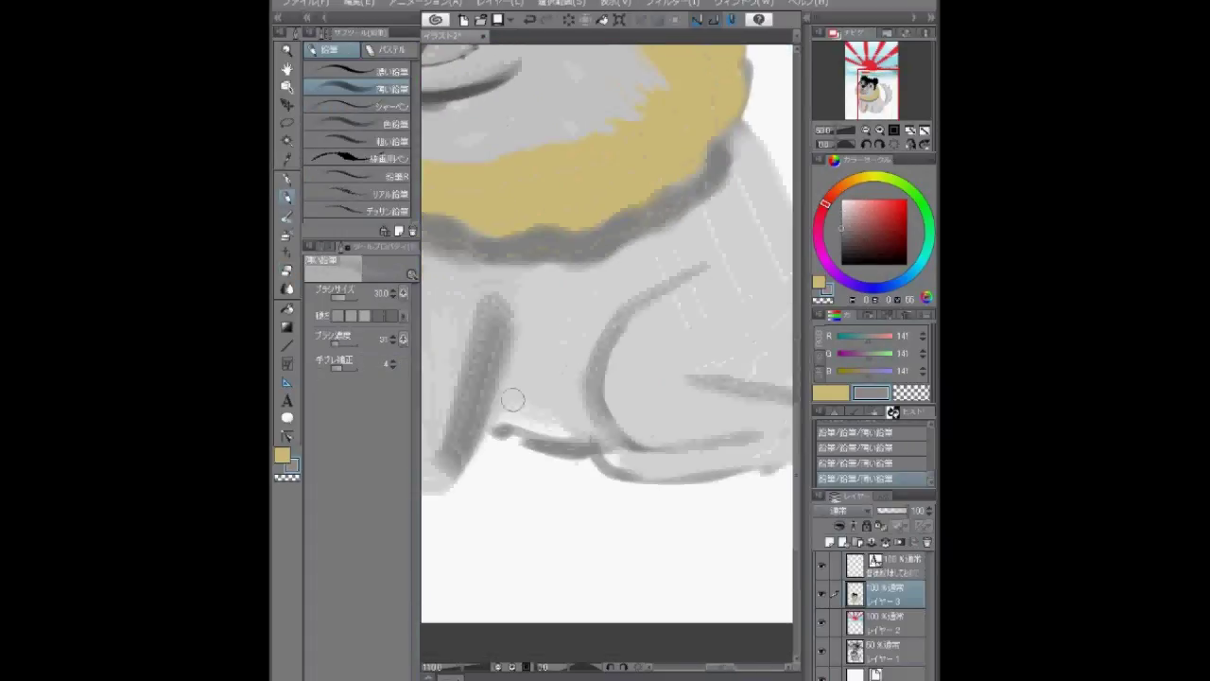
Shade the corner between the right front leg and the belly in dark grey, trimming the leg's edge with light grey
mouse_move(512, 400)
mouse_down()
mouse_move(594, 433)
mouse_move(505, 338)
mouse_move(559, 319)
mouse_up()
alt+click(567, 312)
mouse_move(614, 255)
mouse_down()
mouse_move(577, 405)
mouse_move(634, 262)
mouse_up()
alt+click(645, 364)
mouse_move(645, 364)
mouse_down()
mouse_move(653, 286)
mouse_move(639, 376)
mouse_move(678, 390)
mouse_move(632, 326)
mouse_up()
alt+click(637, 262)
drag(638, 262, 654, 252)
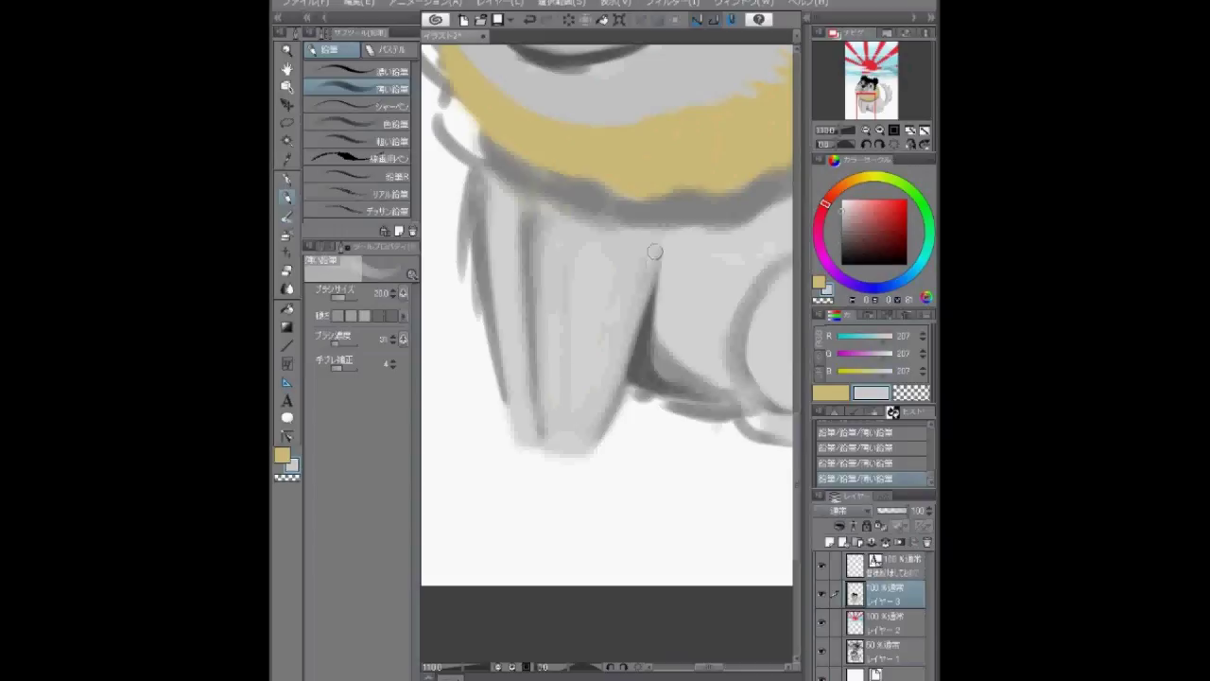
Smooth the shading on the right front leg and lower chest with sampled light greys
drag(598, 323, 556, 287)
alt+click(615, 327)
mouse_move(624, 350)
mouse_down()
mouse_move(616, 270)
mouse_move(605, 316)
mouse_move(624, 300)
mouse_up()
alt+click(659, 345)
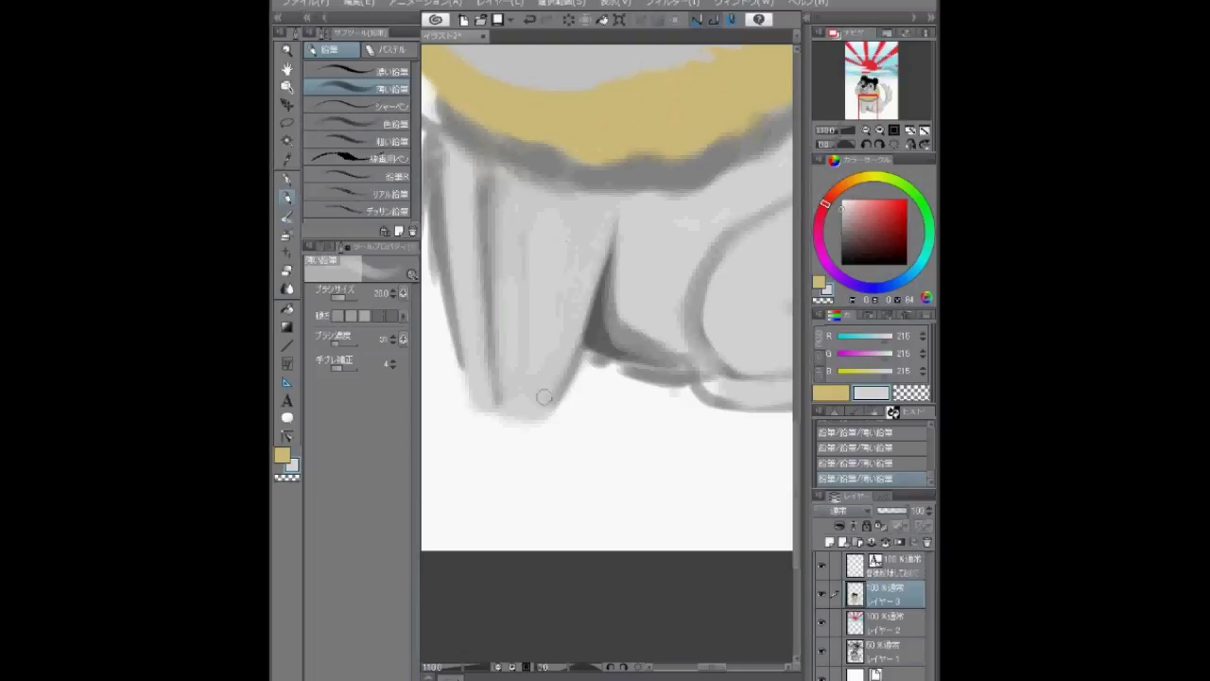
Outline the rounded tip of the right front paw in grey and mark the top of its foot
scroll(539, 337, down, 1)
alt+click(539, 337)
key(bracketleft)
mouse_move(548, 324)
mouse_down()
mouse_move(516, 378)
mouse_move(540, 310)
mouse_up()
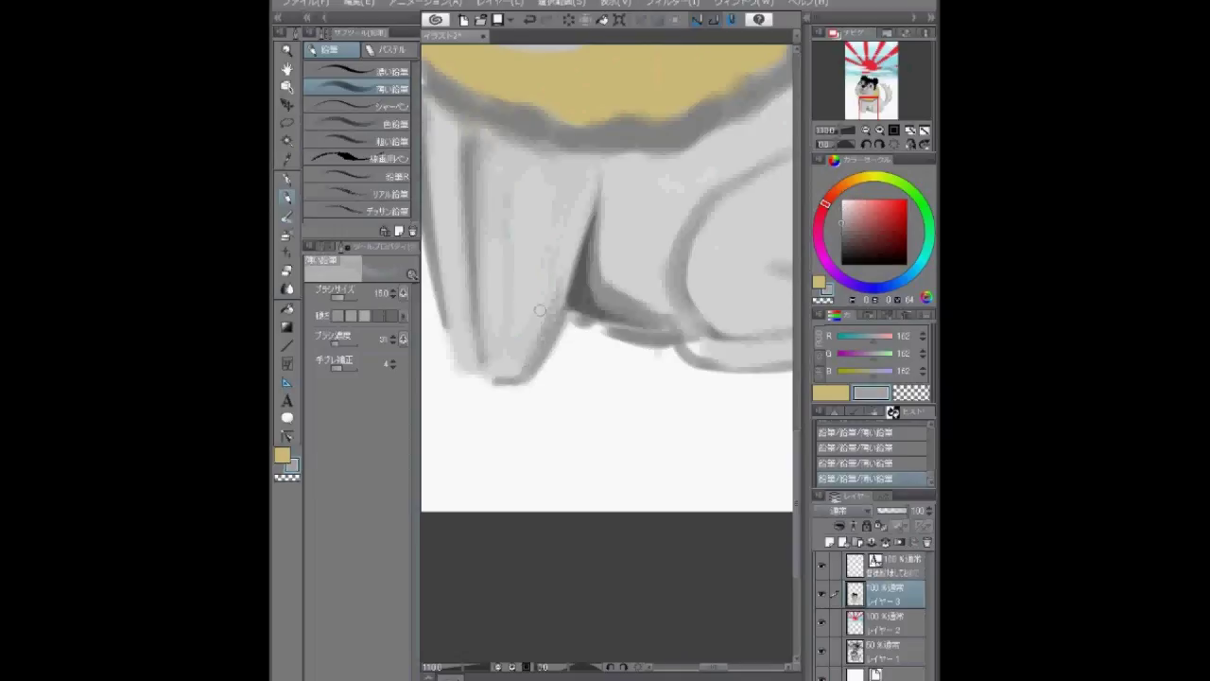
scroll(496, 363, down, 1)
alt+click(485, 357)
drag(481, 356, 498, 315)
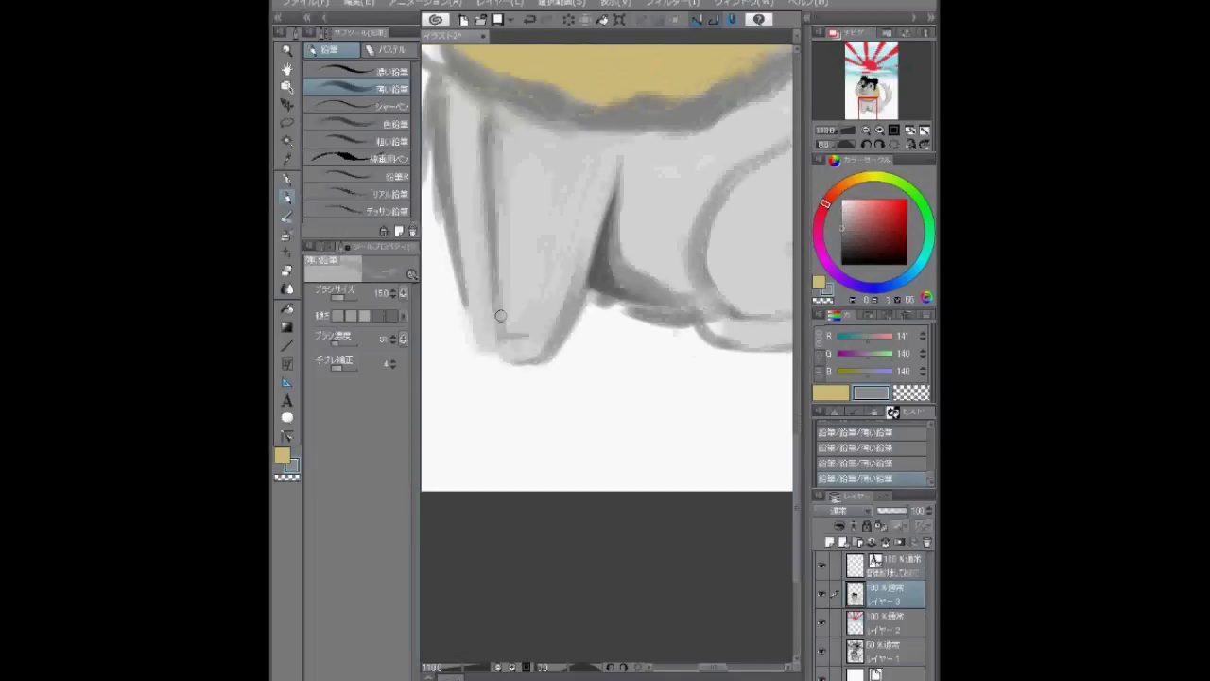
Outline the left front paw in grey and fill it with light grey
alt+click(501, 340)
drag(476, 355, 487, 340)
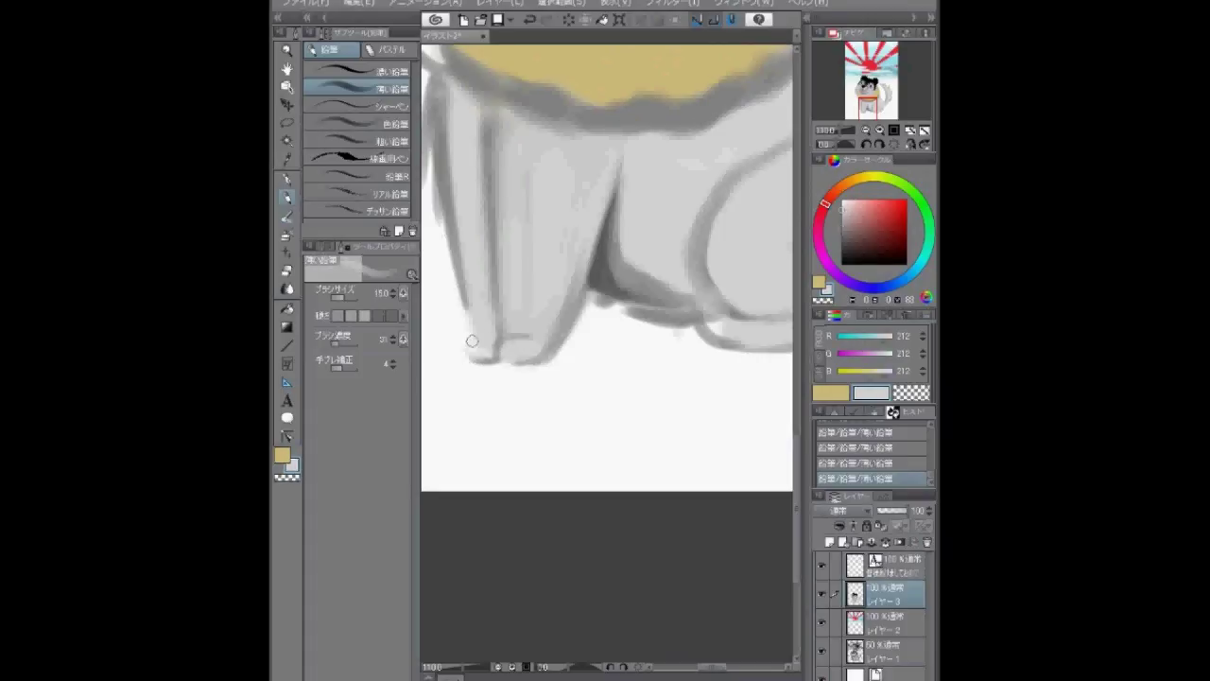
alt+click(475, 299)
alt+click(476, 344)
mouse_move(504, 310)
mouse_down()
mouse_move(540, 334)
mouse_move(575, 442)
mouse_up()
Smooth the left front leg with light grey strokes and erase stray paint along its outer edge
key(bracketright)
key(bracketright)
key(bracketright)
key(bracketright)
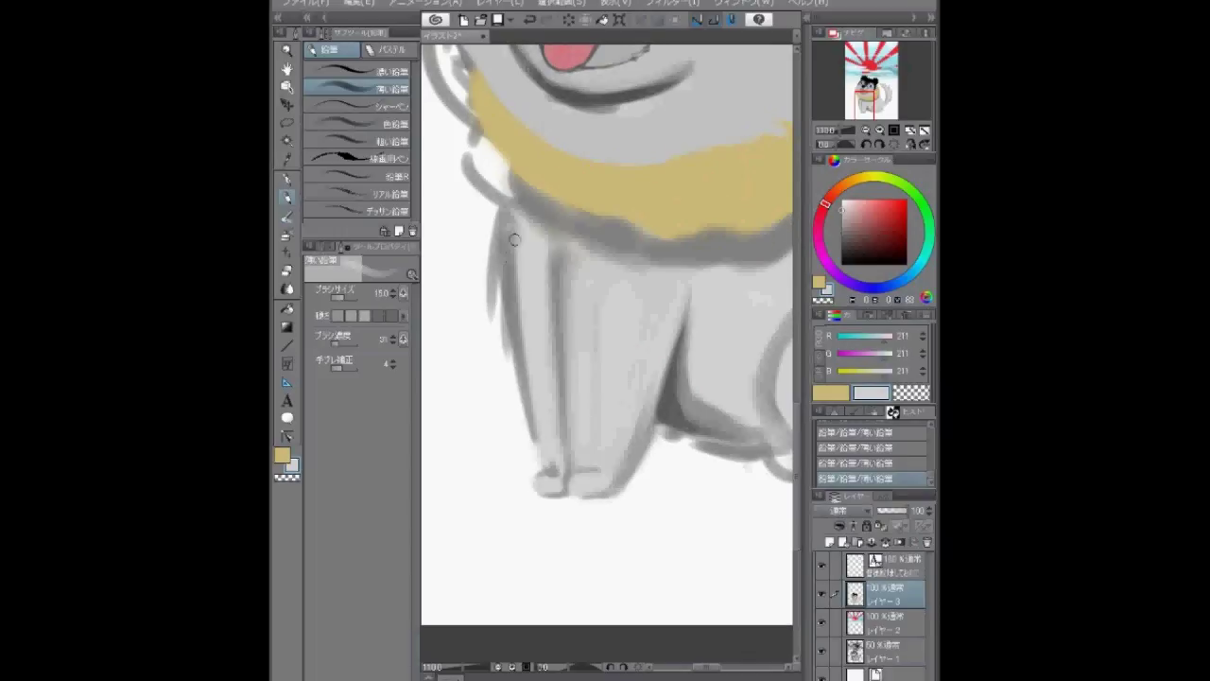
alt+click(541, 408)
drag(516, 286, 518, 346)
mouse_move(546, 272)
mouse_down()
mouse_move(587, 383)
mouse_move(594, 321)
mouse_up()
key(e)
drag(529, 417, 515, 527)
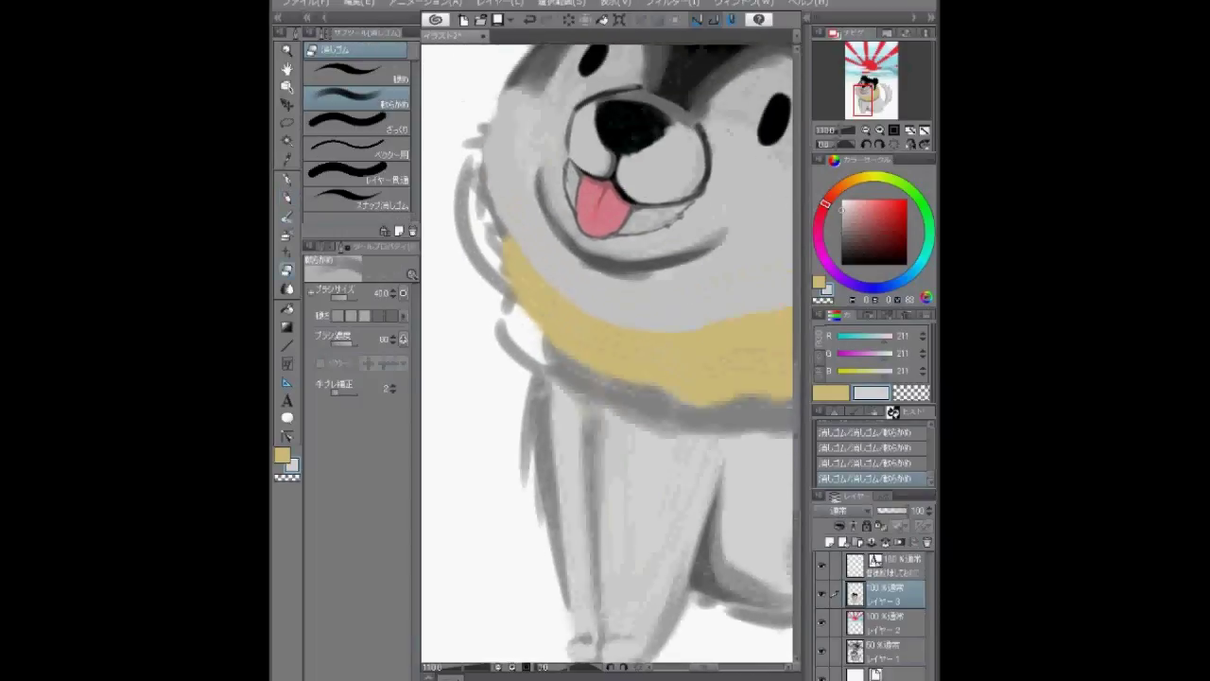
Draw a series of dark olive fold lines across the tan ruff, from the right cheek around under the chin
key(p)
mouse_move(748, 360)
mouse_down()
mouse_move(623, 333)
mouse_move(616, 361)
mouse_move(626, 361)
mouse_up()
alt+click(622, 333)
drag(586, 301, 626, 365)
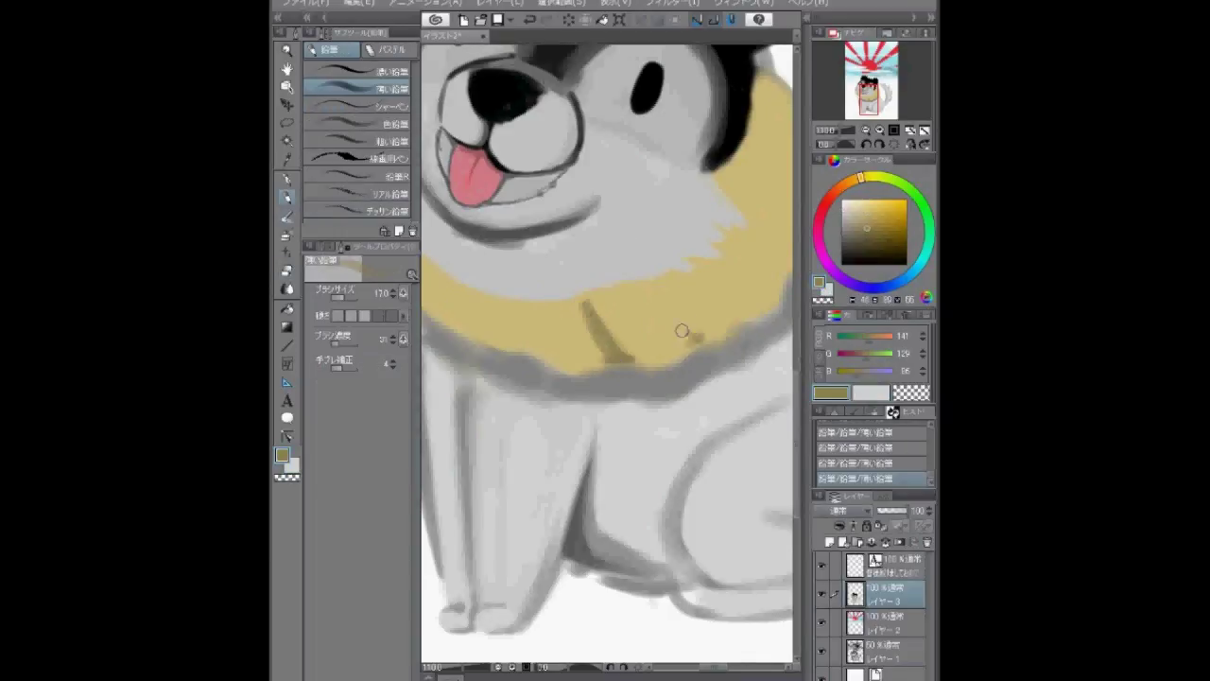
mouse_move(652, 287)
mouse_down()
mouse_move(694, 337)
mouse_move(649, 262)
mouse_move(666, 319)
mouse_up()
drag(605, 263, 662, 317)
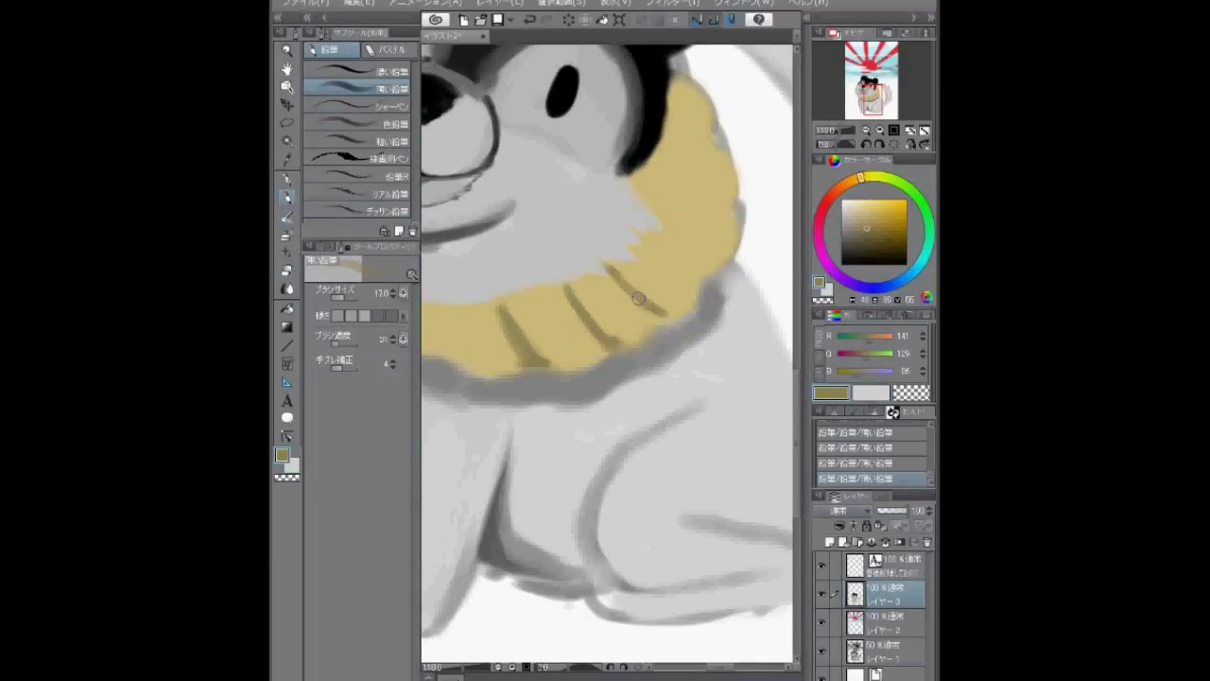
drag(651, 240, 702, 284)
drag(647, 186, 731, 215)
drag(664, 140, 703, 137)
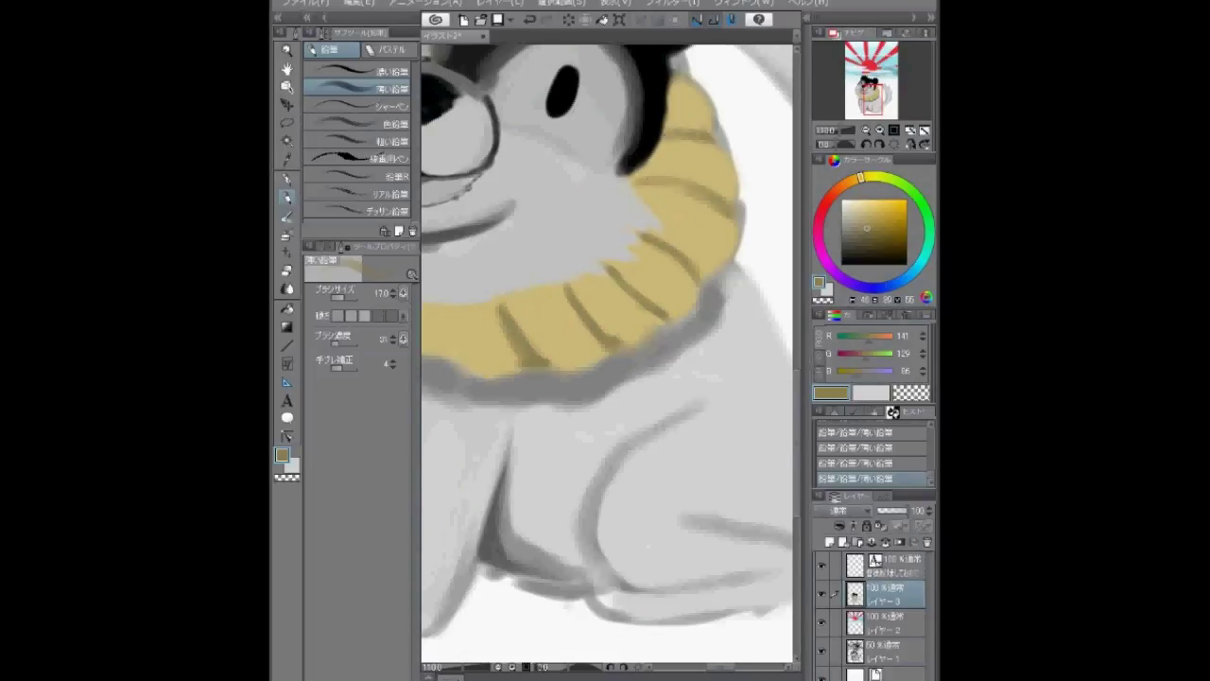
drag(558, 301, 572, 346)
drag(511, 275, 525, 317)
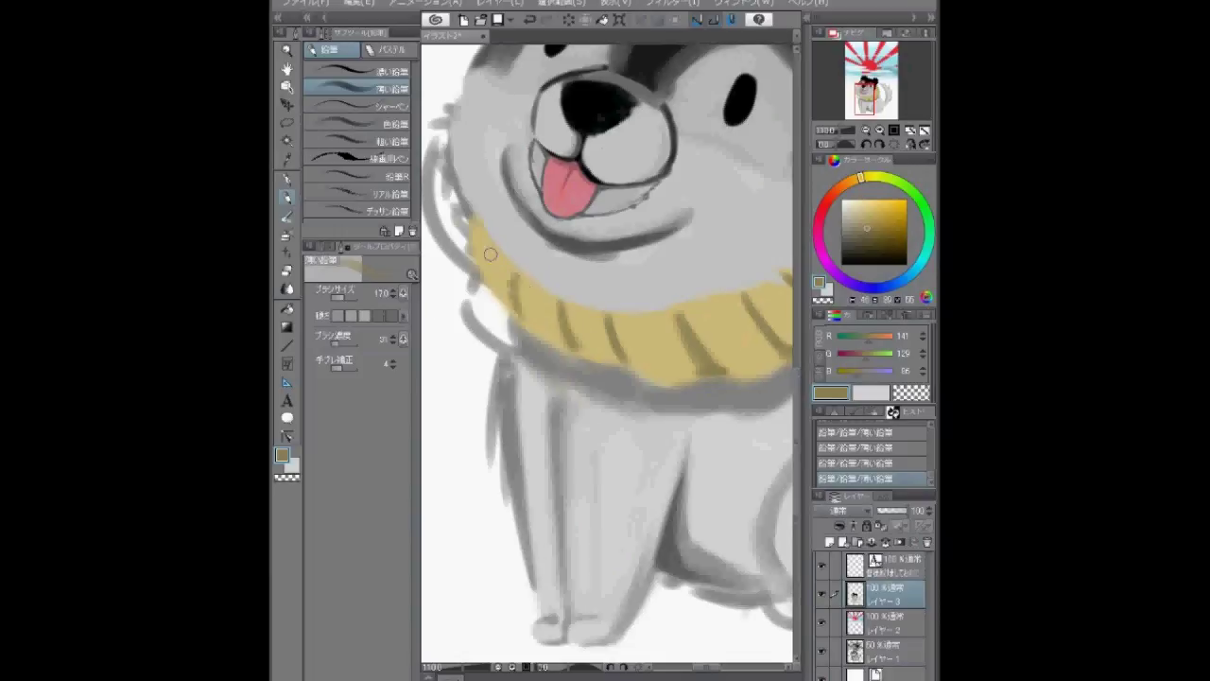
Fill out the left end of the ruff in tan and erase stray paint along the left cheek and ruff edge
scroll(484, 261, up, 3)
alt+click(514, 344)
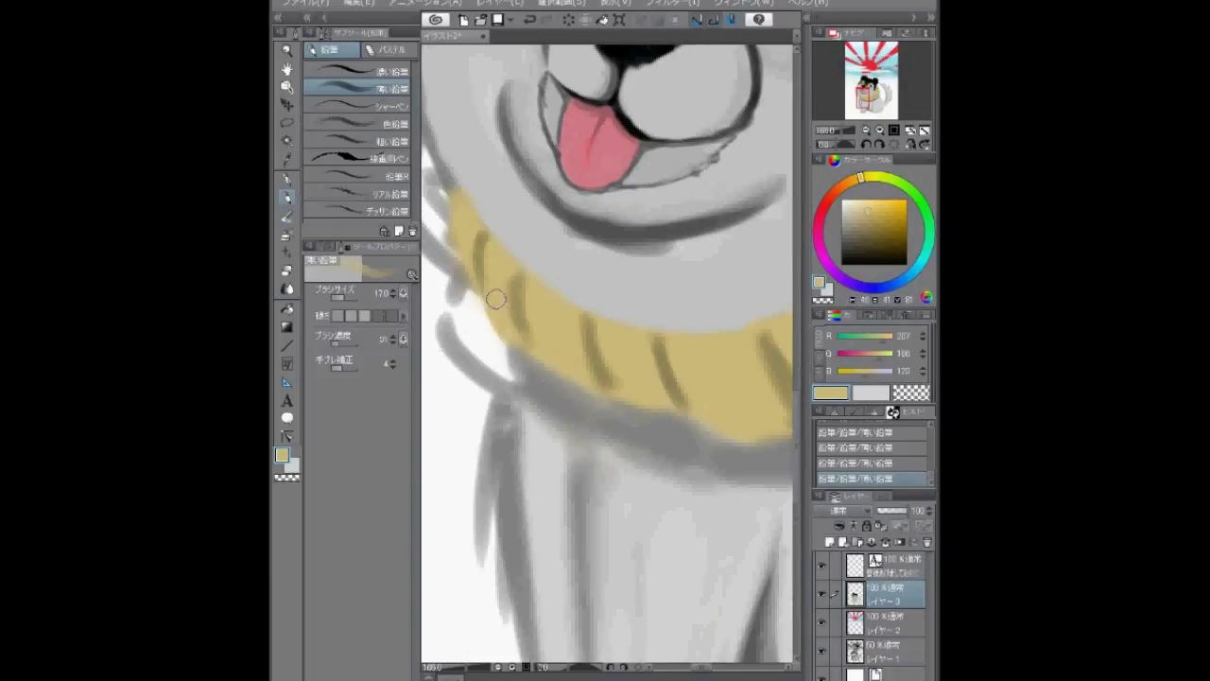
drag(460, 244, 586, 257)
alt+click(586, 257)
key(e)
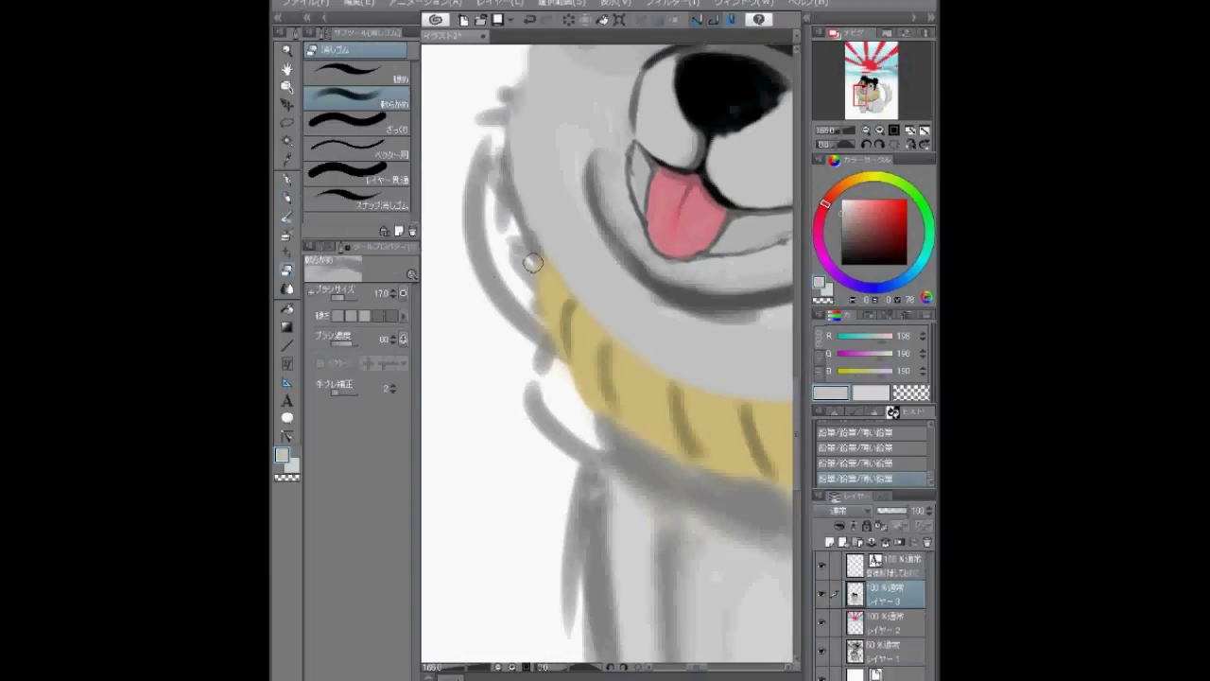
drag(482, 233, 542, 278)
mouse_move(528, 261)
mouse_down()
mouse_move(548, 337)
mouse_move(648, 363)
mouse_move(631, 315)
mouse_move(694, 387)
mouse_move(655, 389)
mouse_move(694, 392)
mouse_move(618, 429)
mouse_move(705, 444)
mouse_move(669, 453)
mouse_move(570, 392)
mouse_up()
Round the lower and right edge of the ruff into scallops between the fold lines using the ruff's tan
key(p)
alt+click(573, 310)
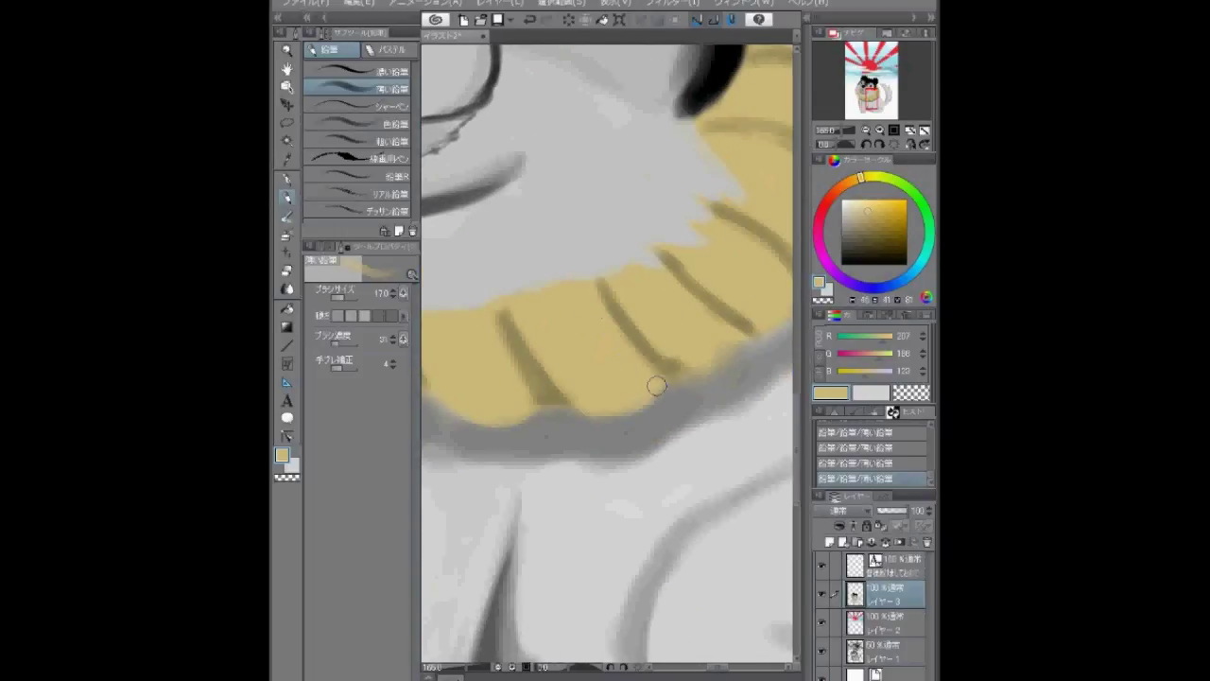
drag(656, 385, 689, 400)
key(bracketright)
key(bracketright)
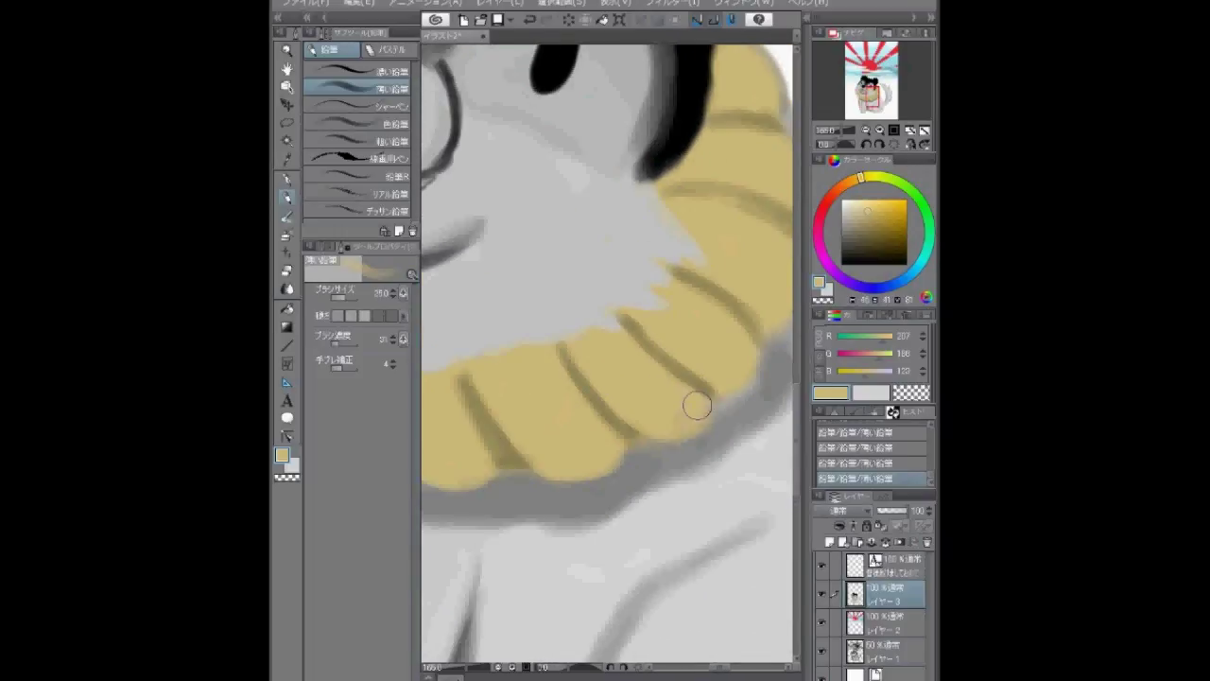
drag(748, 354, 667, 338)
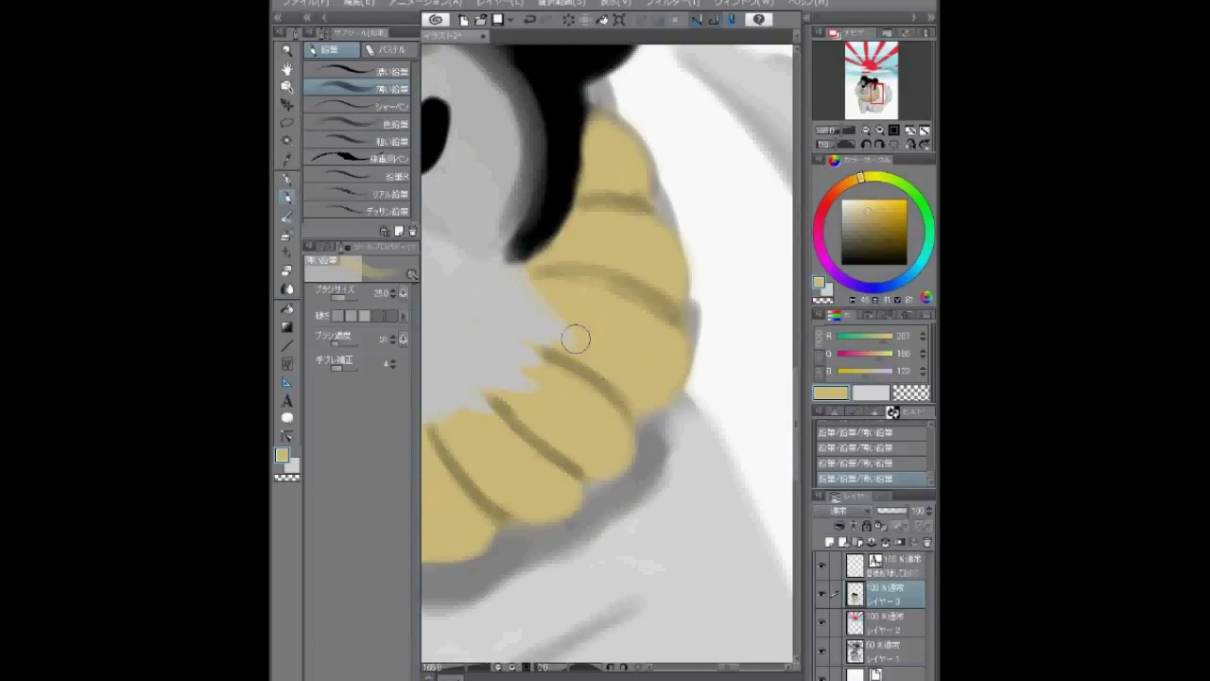
drag(576, 338, 656, 343)
mouse_move(610, 300)
mouse_down()
mouse_move(632, 327)
mouse_move(652, 408)
mouse_move(626, 463)
mouse_move(581, 496)
mouse_up()
Touch up the tip of the black fur beside the right eye with a size 12 brush in black
alt+click(637, 358)
key(bracketleft)
key(bracketleft)
key(bracketleft)
key(bracketleft)
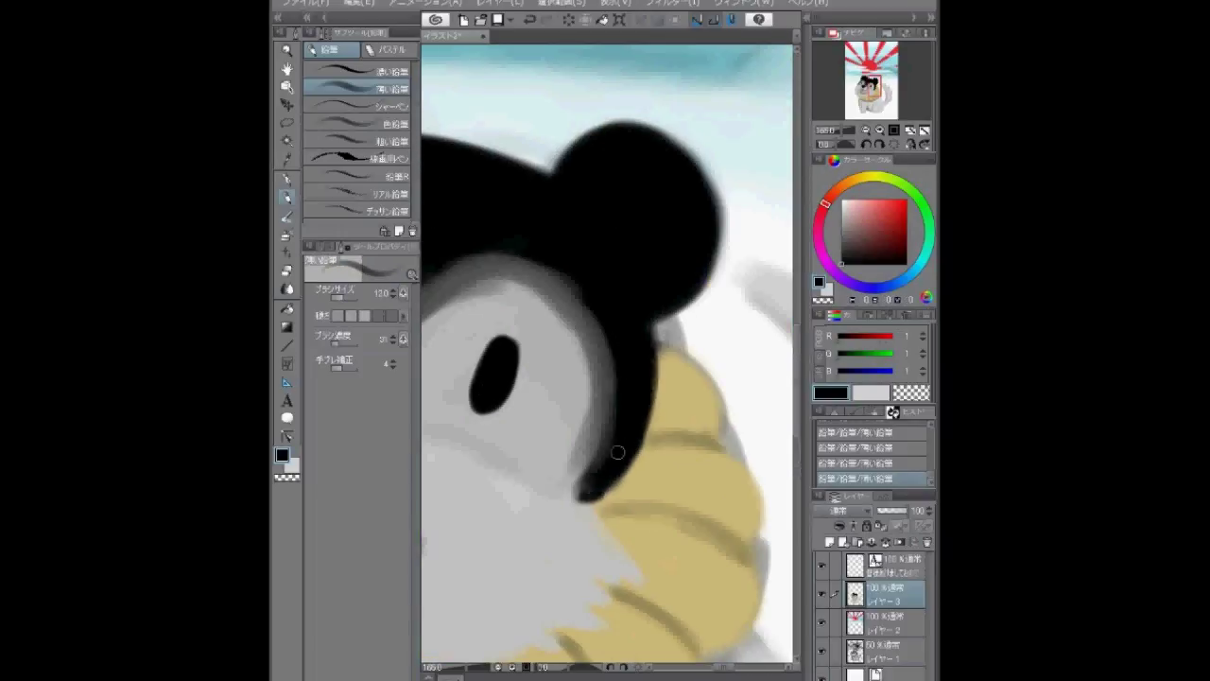
scroll(562, 284, down, 10)
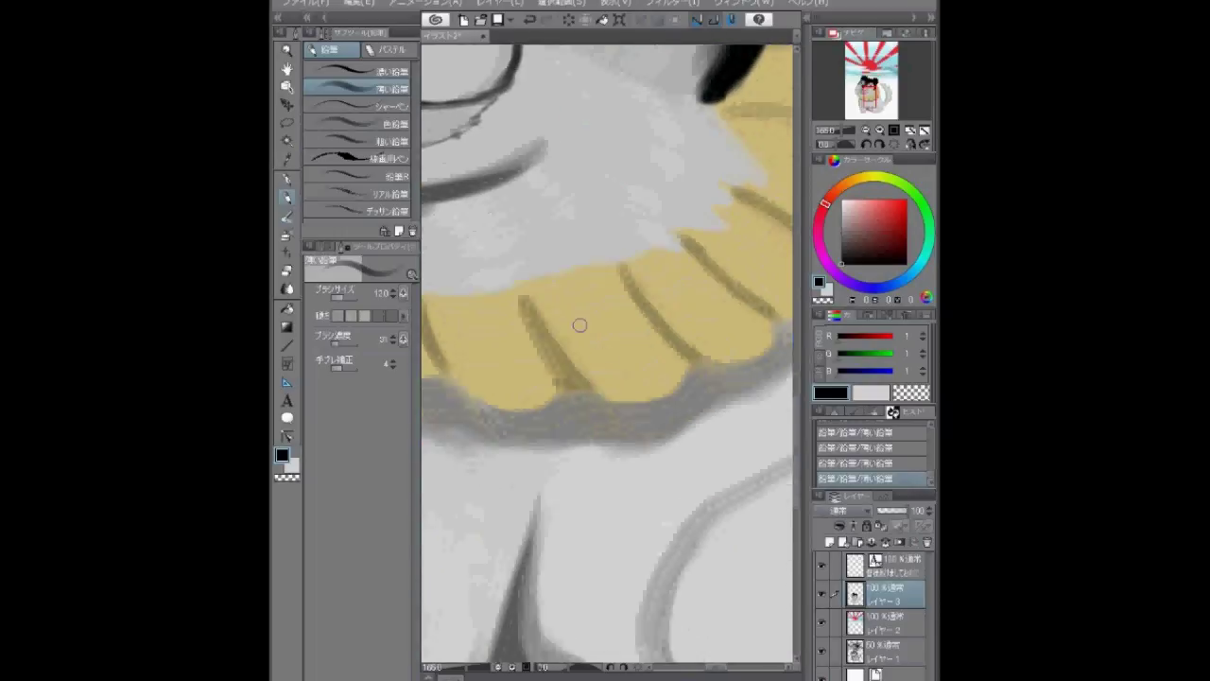
Sharpen the notches between the scallops along the ruff's lower edge with the shadow's mid grey
alt+click(567, 403)
drag(577, 389, 652, 374)
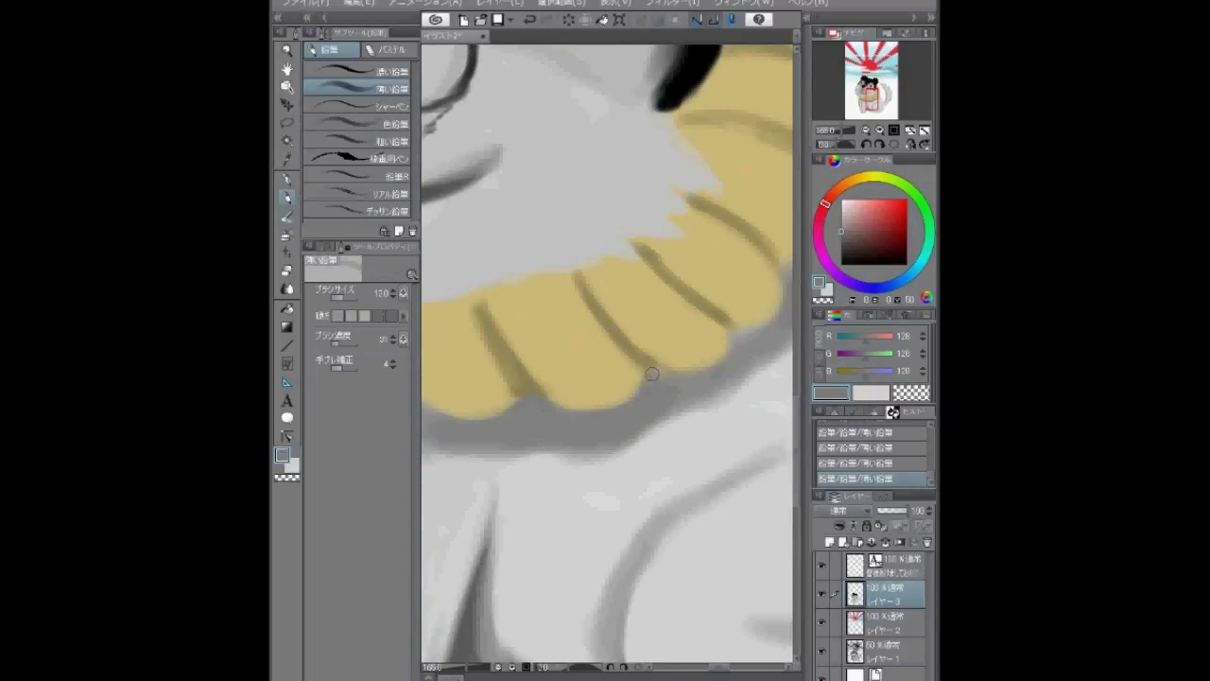
mouse_move(728, 351)
mouse_down()
mouse_move(648, 346)
mouse_move(662, 378)
mouse_up()
mouse_move(662, 430)
mouse_down()
mouse_move(651, 378)
mouse_move(640, 388)
mouse_move(724, 405)
mouse_move(624, 369)
mouse_up()
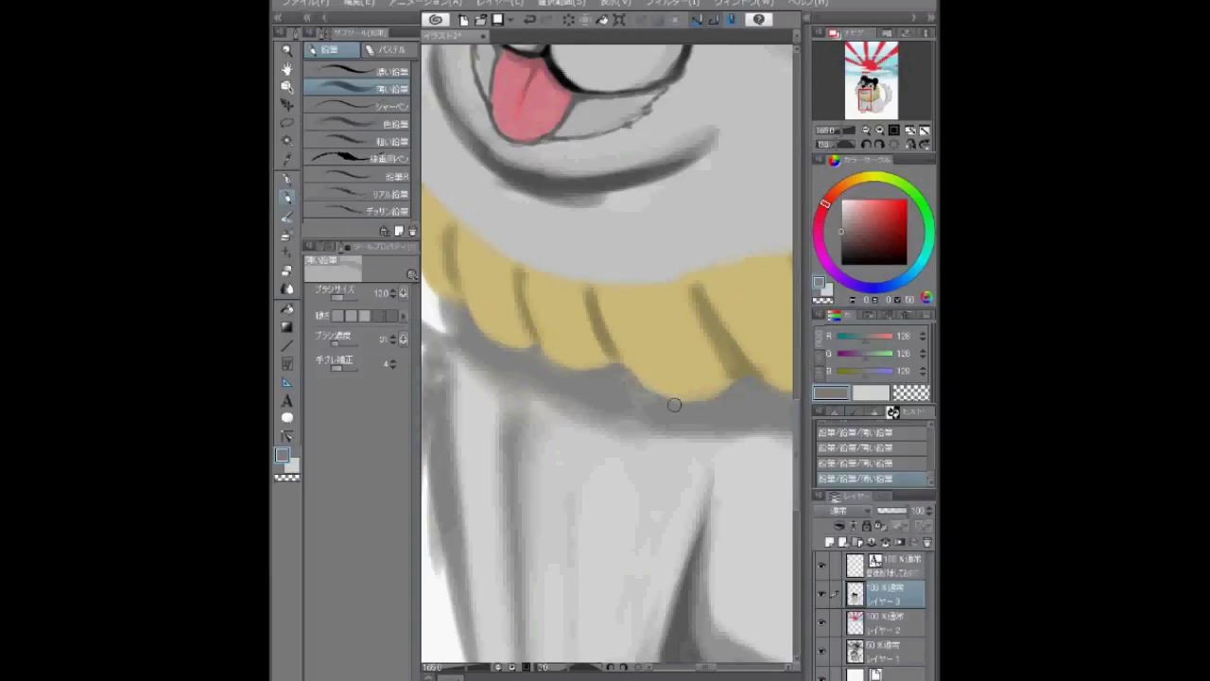
Paint a dark grey contour along the jaw above the ruff and smooth its upper edge with light grey
scroll(677, 343, down, 2)
scroll(640, 373, down, 2)
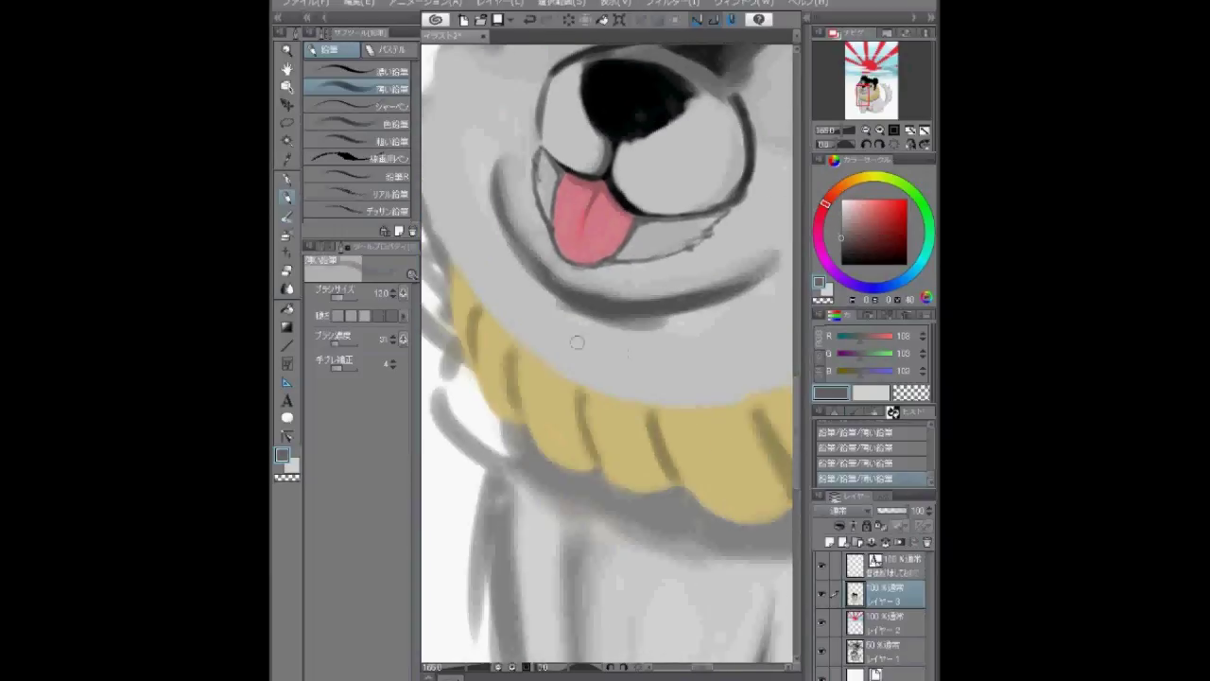
key(bracketright)
key(bracketright)
mouse_move(747, 358)
mouse_down()
mouse_move(612, 353)
mouse_move(589, 367)
mouse_move(602, 378)
mouse_move(560, 361)
mouse_move(597, 350)
mouse_move(625, 375)
mouse_move(665, 360)
mouse_move(495, 278)
mouse_move(544, 335)
mouse_up()
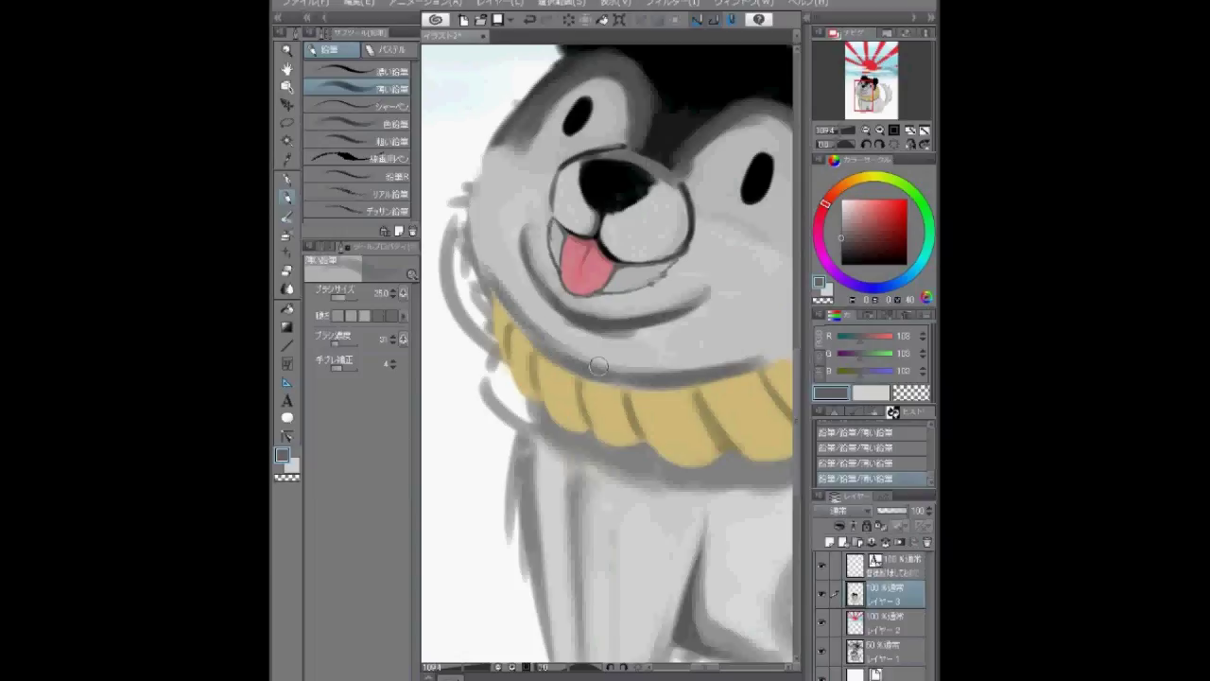
alt+click(495, 278)
drag(496, 278, 572, 352)
mouse_move(573, 352)
mouse_down()
mouse_move(456, 376)
mouse_move(635, 383)
mouse_up()
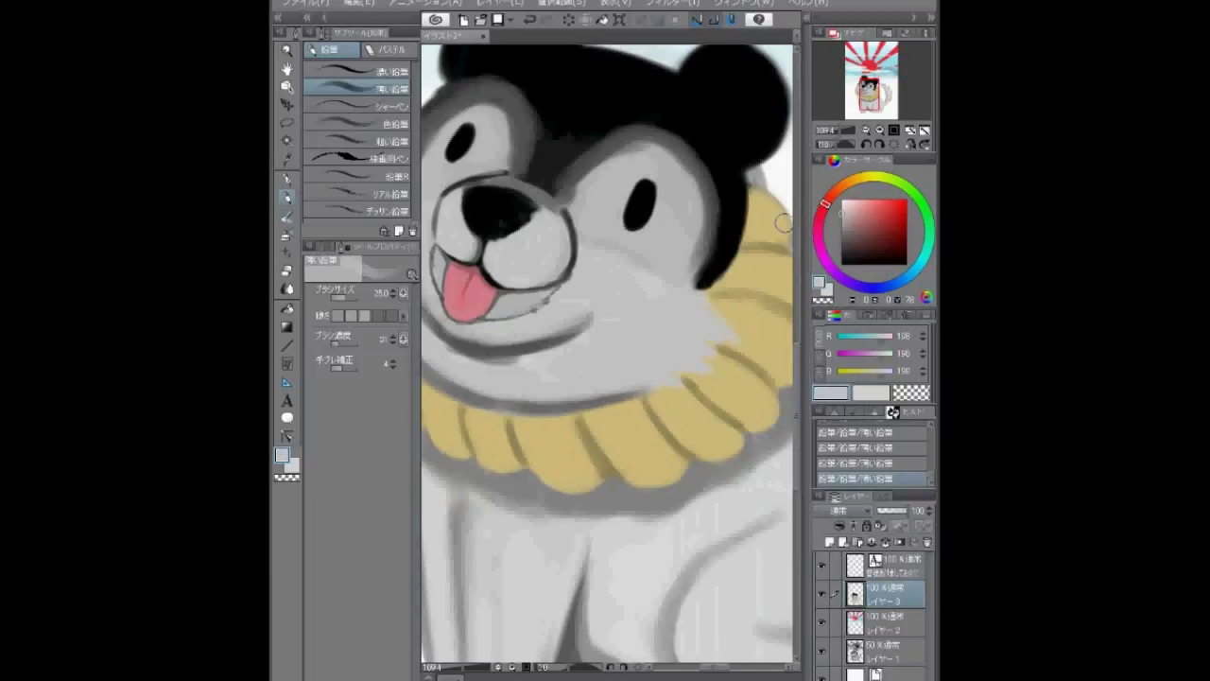
Draw short dark grey fur strokes over the pointed tufts of the right cheek with a size 10 brush
key(bracketleft)
key(bracketleft)
key(bracketleft)
key(bracketleft)
key(bracketleft)
alt+click(698, 328)
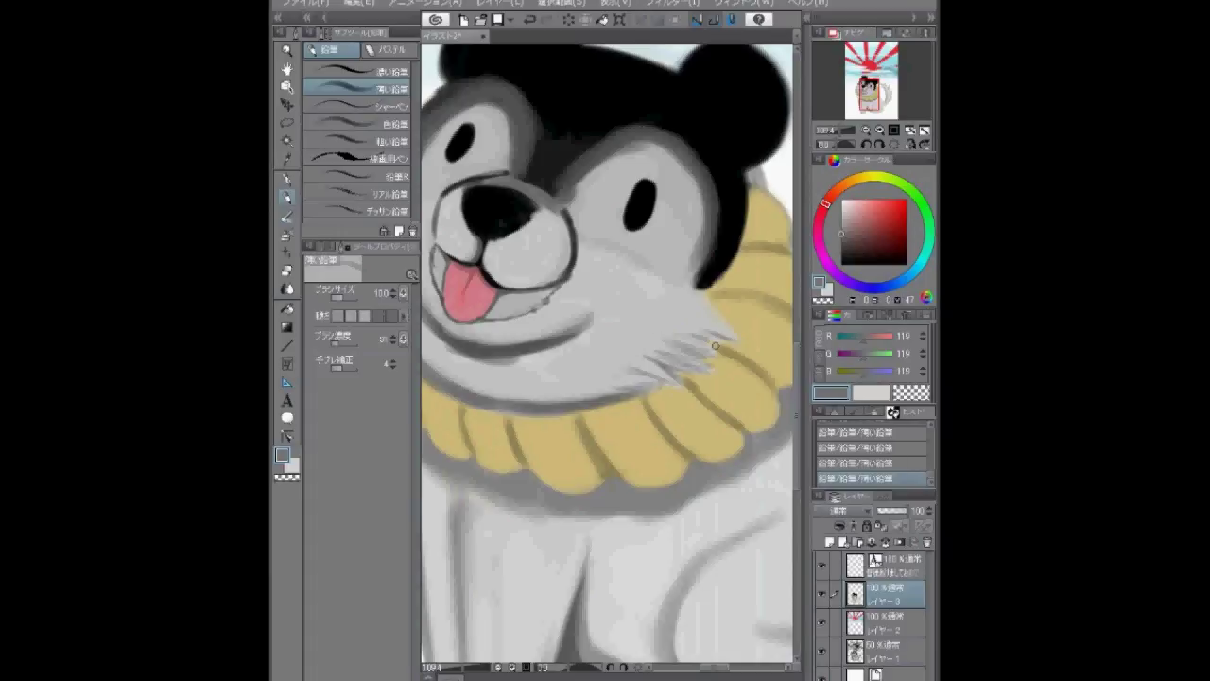
drag(710, 318, 688, 330)
drag(567, 331, 719, 345)
Feather the left cheek with grey and light grey fur strokes, and hide the sketch layer
drag(529, 227, 497, 199)
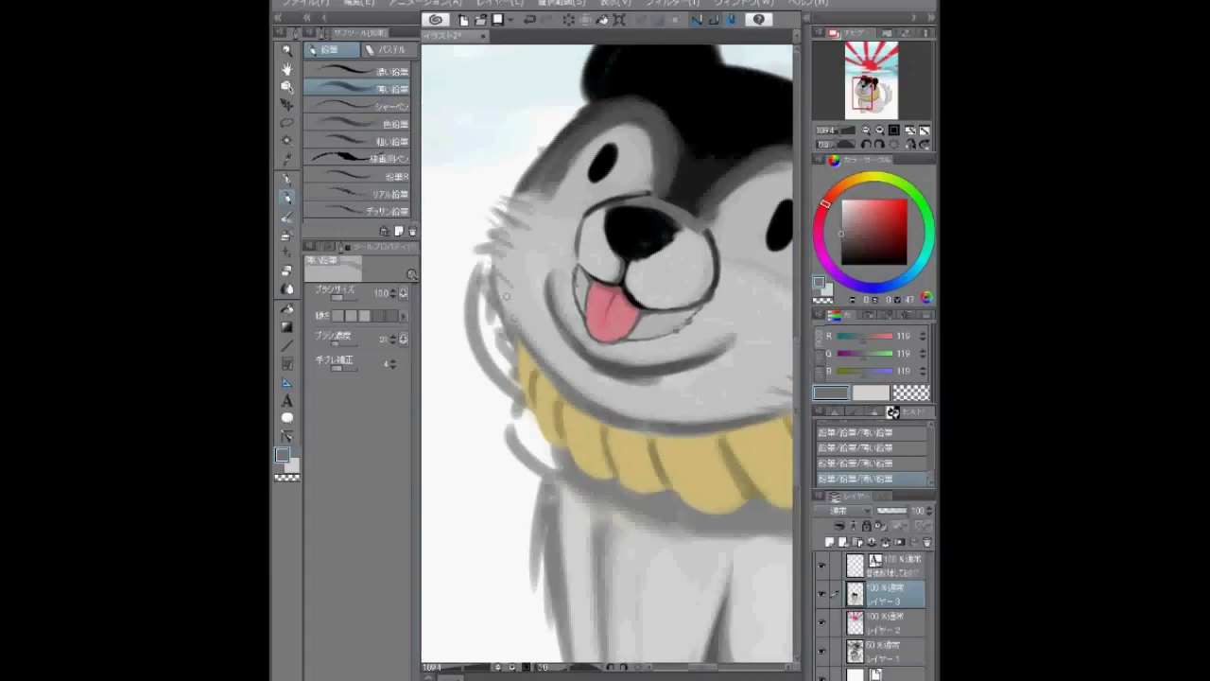
mouse_move(507, 296)
mouse_down()
mouse_move(482, 244)
mouse_move(492, 204)
mouse_up()
alt+click(488, 193)
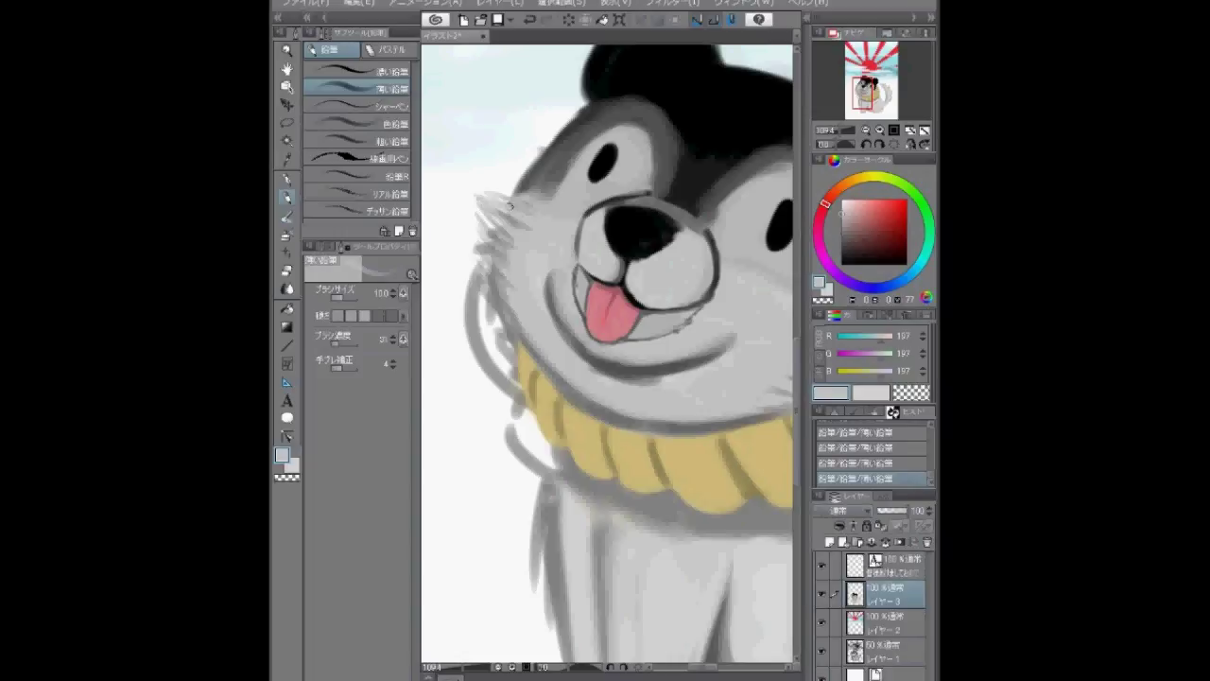
scroll(519, 326, down, 8)
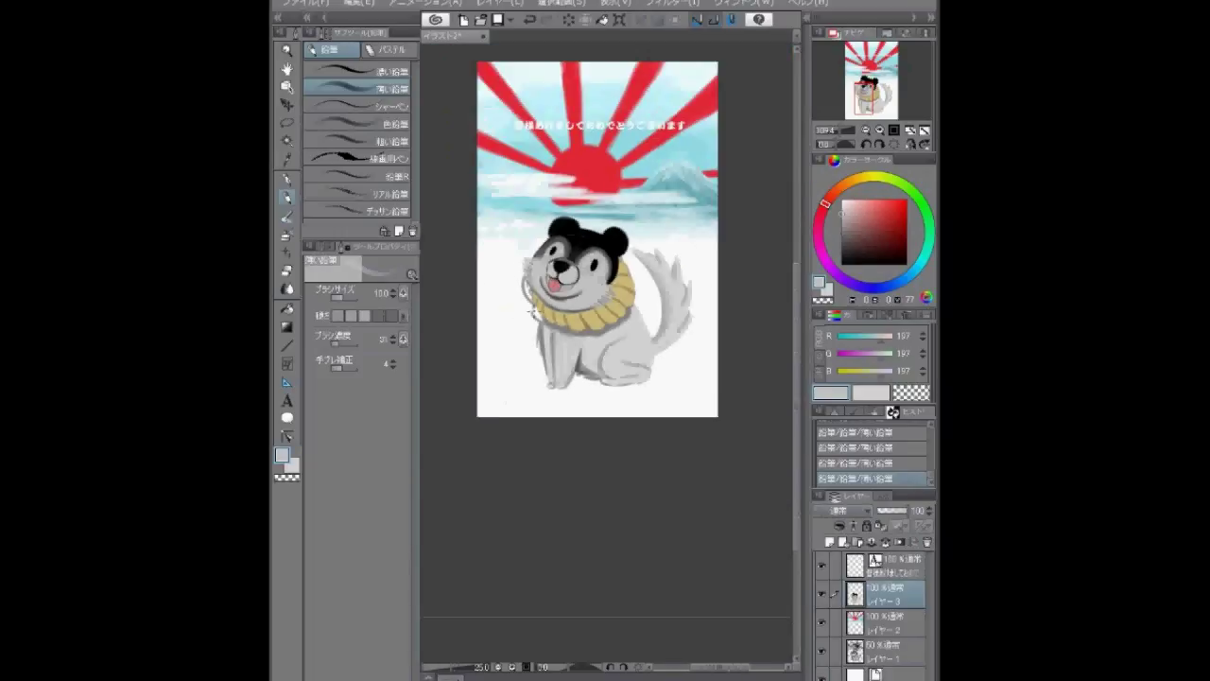
scroll(567, 274, up, 8)
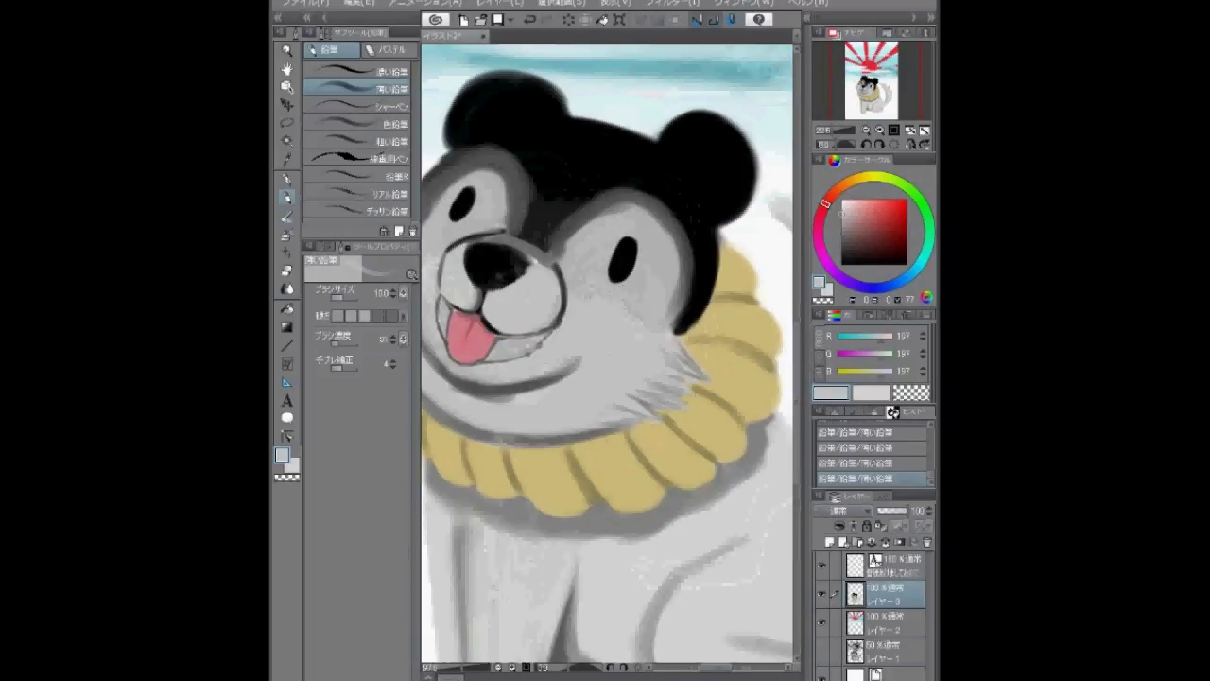
Strengthen the upper right outline of the muzzle in near-black where it meets the forehead
alt+click(605, 324)
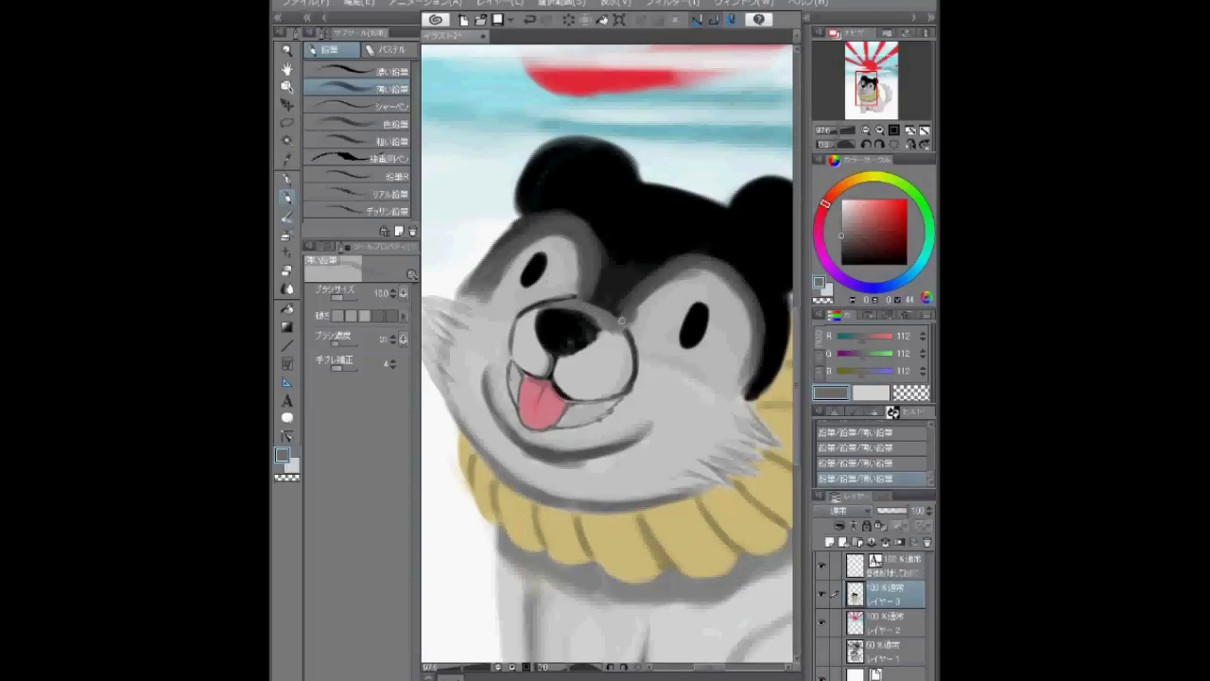
alt+click(605, 319)
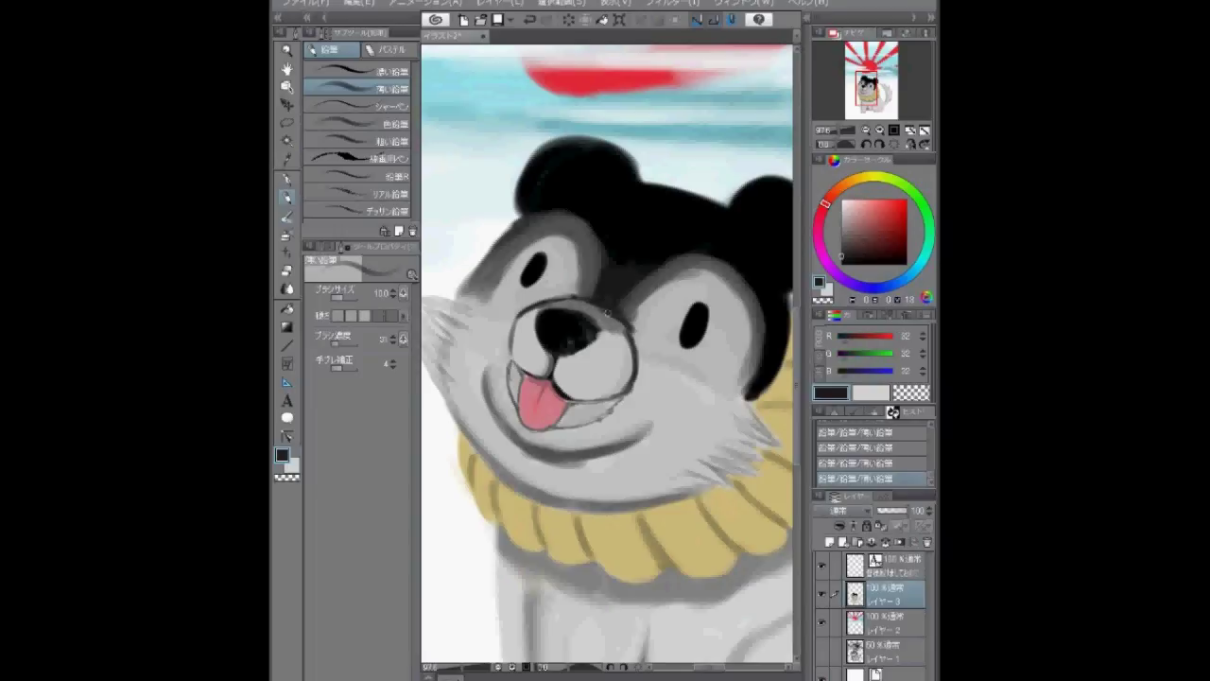
mouse_move(612, 305)
mouse_down()
mouse_move(621, 356)
mouse_move(529, 262)
mouse_up()
alt+click(621, 356)
alt+click(529, 262)
Smooth the light grey fur of the cheeks and around the eyes with sampled light greys
drag(639, 342, 748, 352)
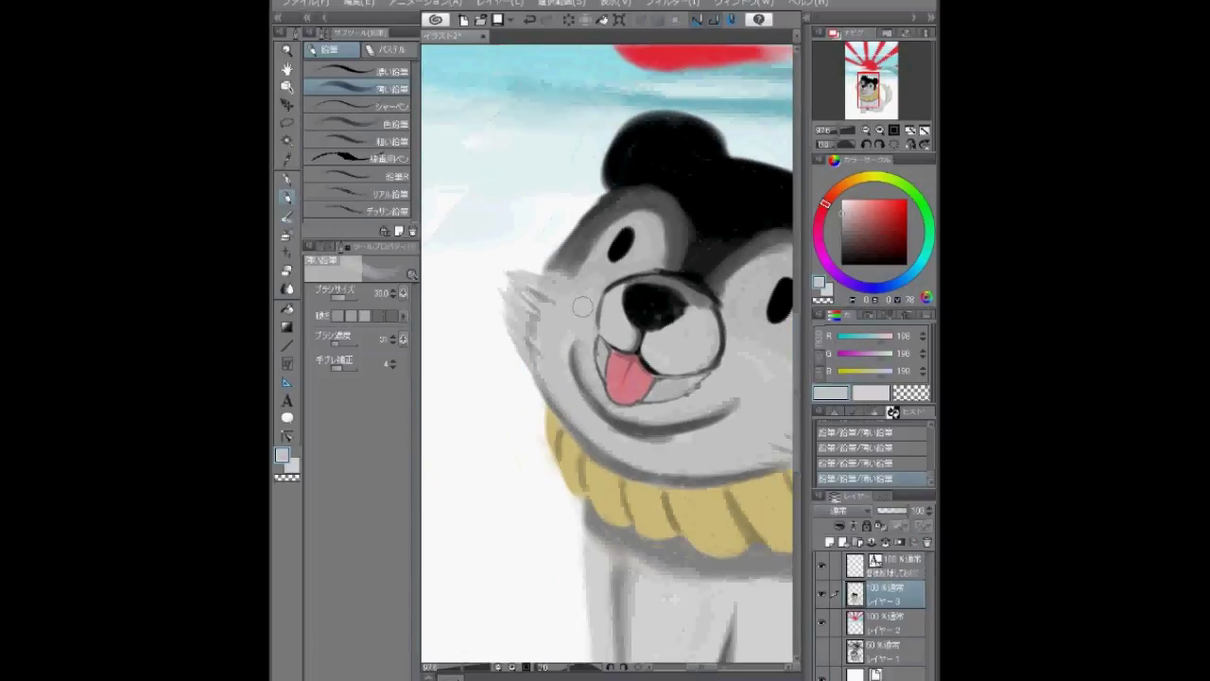
mouse_move(501, 274)
mouse_down()
mouse_move(531, 304)
mouse_move(359, 221)
mouse_up()
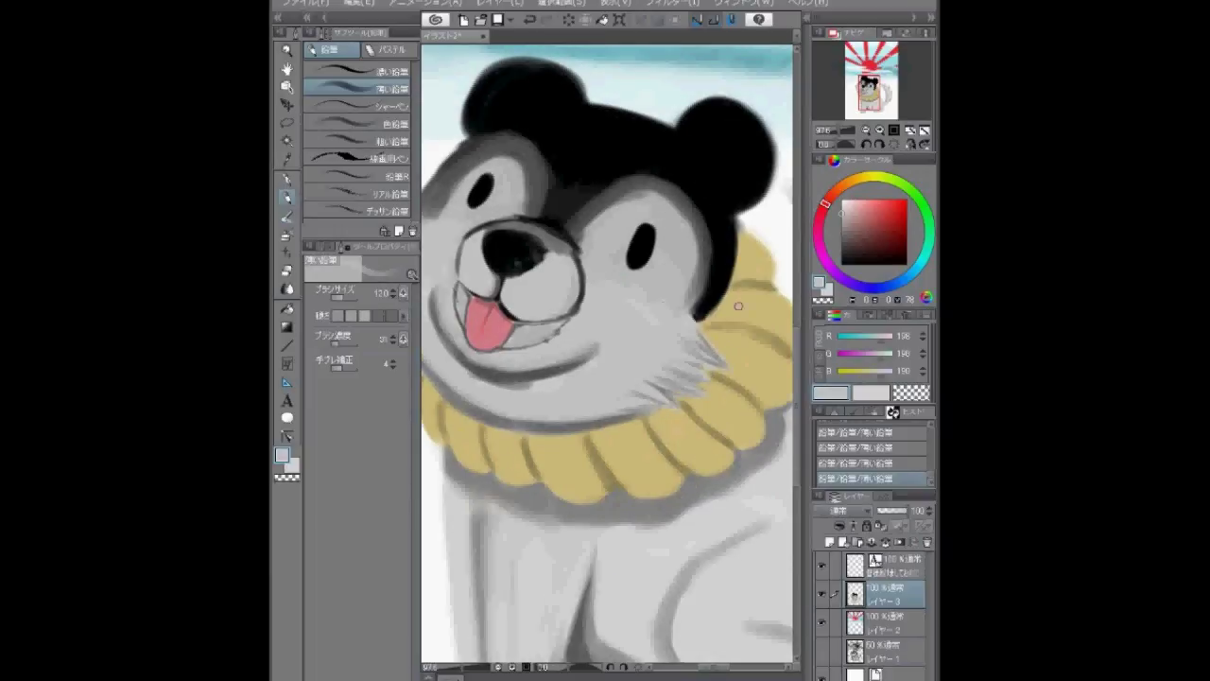
alt+click(740, 305)
alt+click(681, 279)
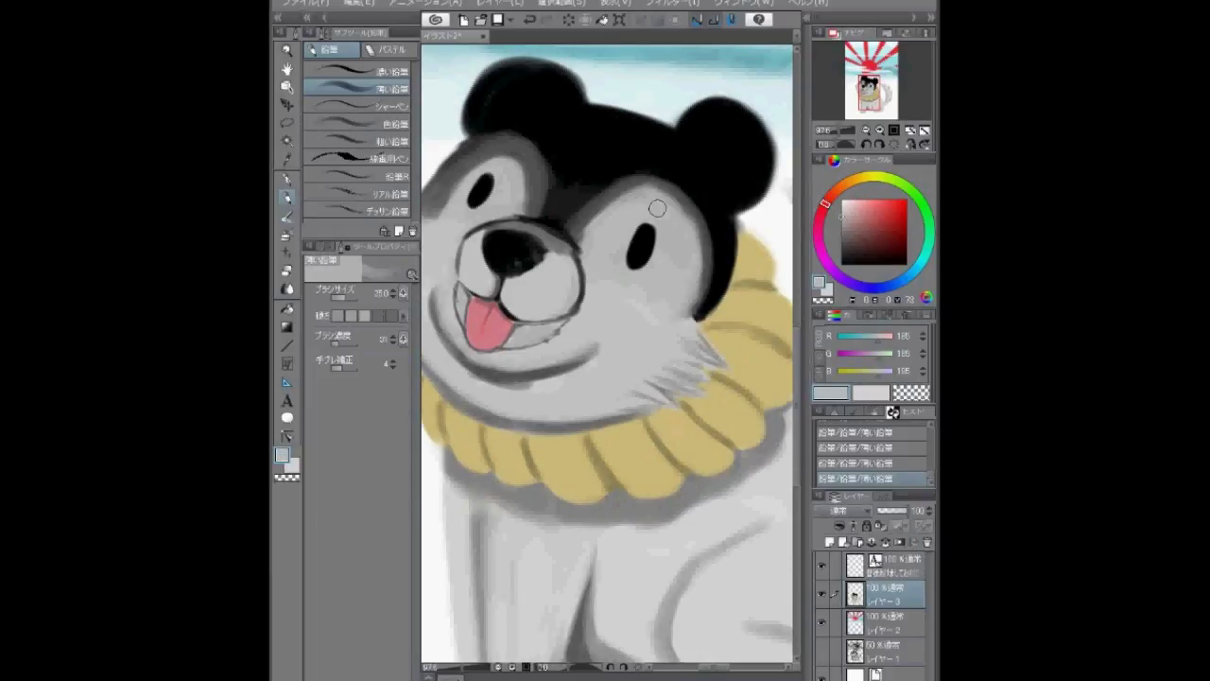
drag(481, 147, 590, 170)
Touch up the black fur on the left ear and undo the last stroke
alt+click(605, 130)
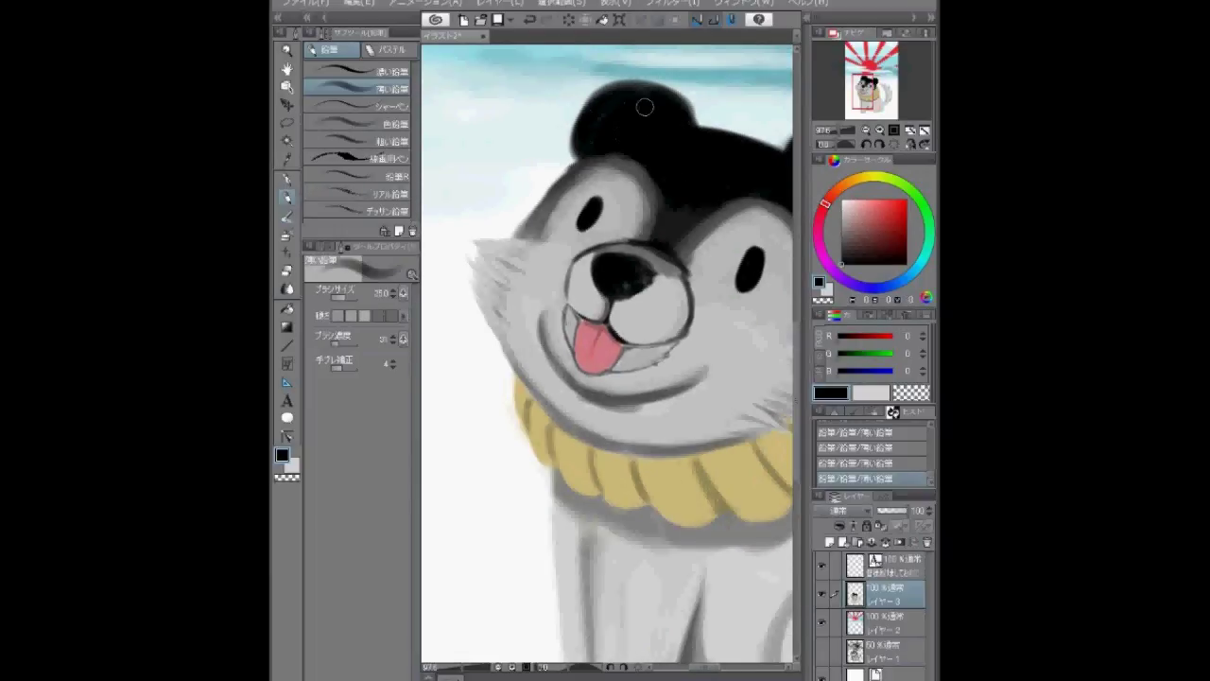
drag(605, 454, 635, 179)
scroll(606, 317, down, 5)
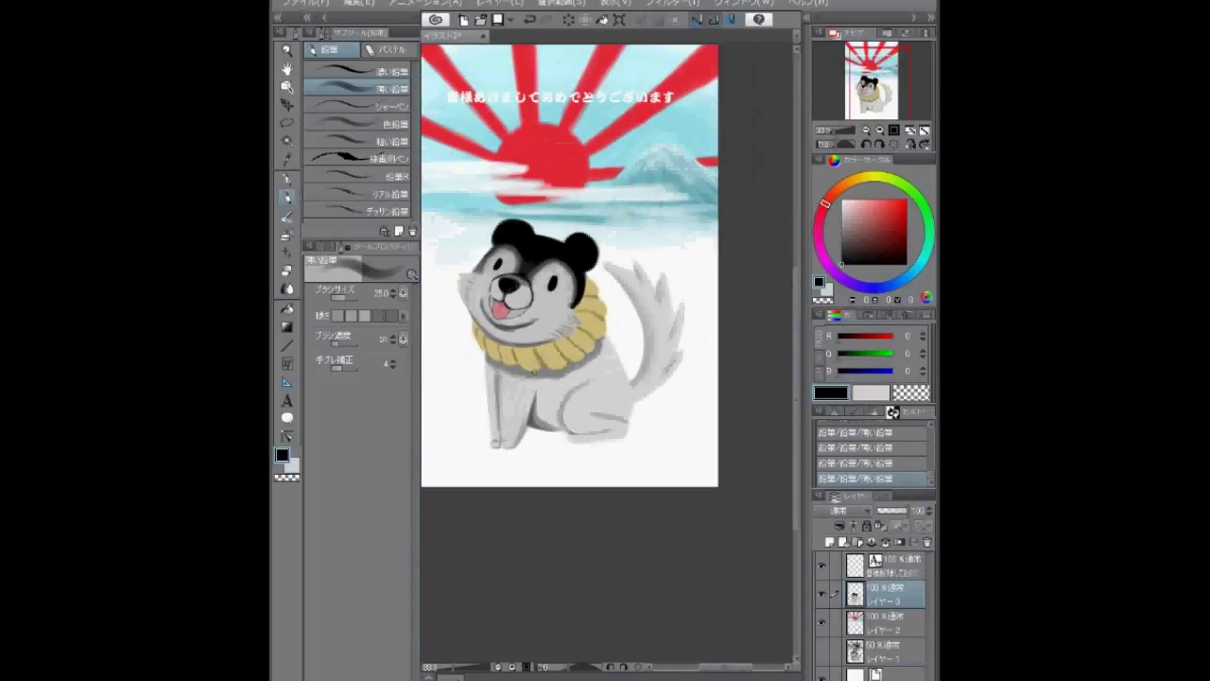
key(ctrl+z)
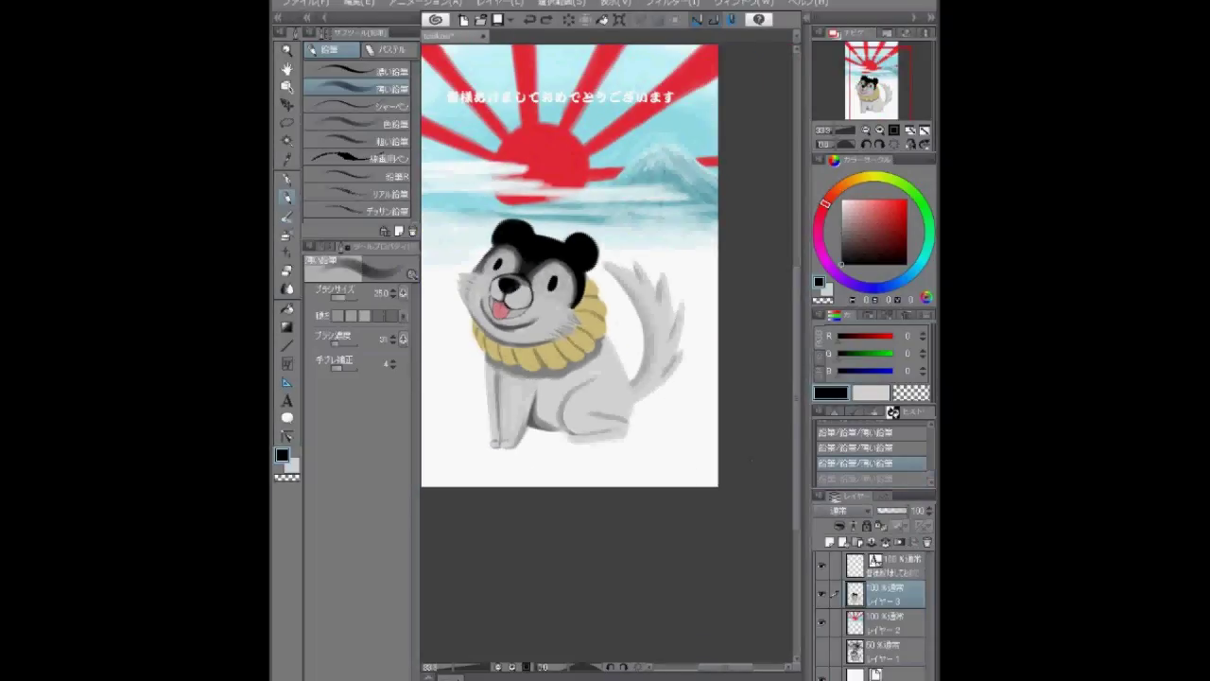
Add a raster layer above the dog and draw black dotted whiskers sweeping out from the muzzle's right side
key(ctrl+shift+n)
key([)
key([)
key([)
scroll(480, 276, up, 6)
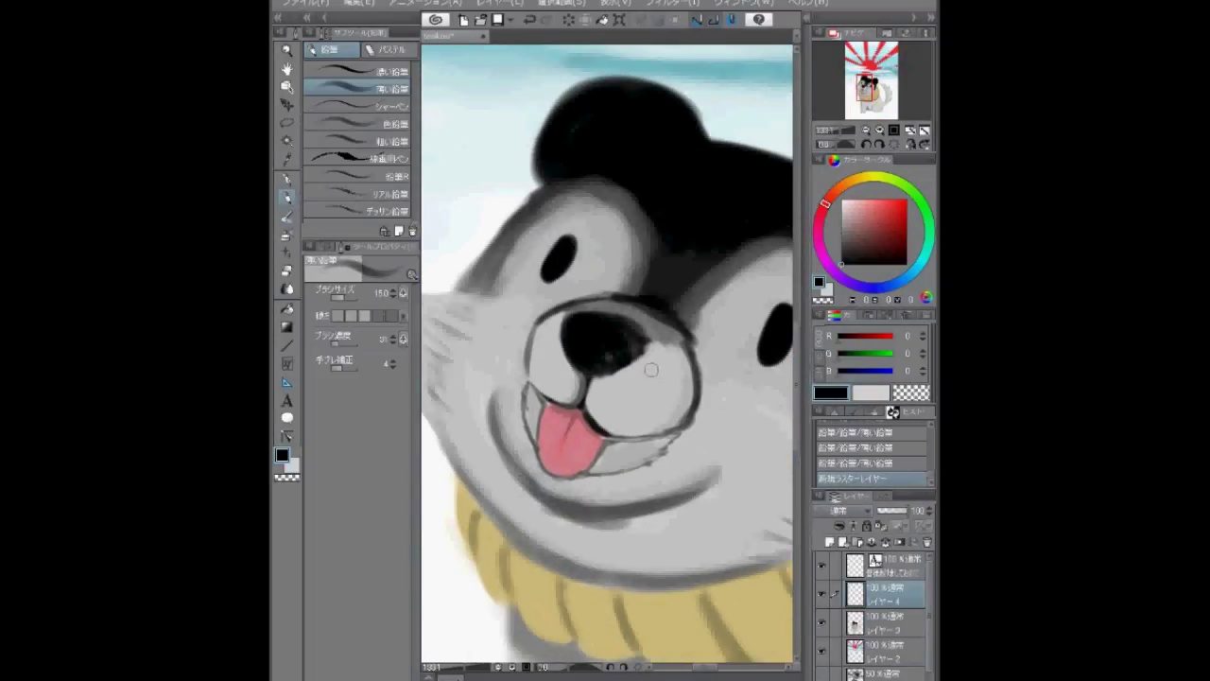
mouse_move(652, 369)
mouse_down()
mouse_move(779, 396)
mouse_move(757, 465)
mouse_up()
mouse_move(643, 391)
mouse_down()
mouse_move(768, 471)
mouse_move(723, 533)
mouse_move(793, 441)
mouse_up()
click(651, 371)
click(669, 391)
mouse_move(655, 416)
mouse_down()
mouse_move(762, 516)
mouse_move(685, 452)
mouse_up()
Draw matching black dotted whiskers sweeping out from the left side of the muzzle with a size 10 brush
mouse_move(498, 323)
mouse_down()
mouse_move(581, 358)
mouse_move(471, 316)
mouse_up()
click(561, 378)
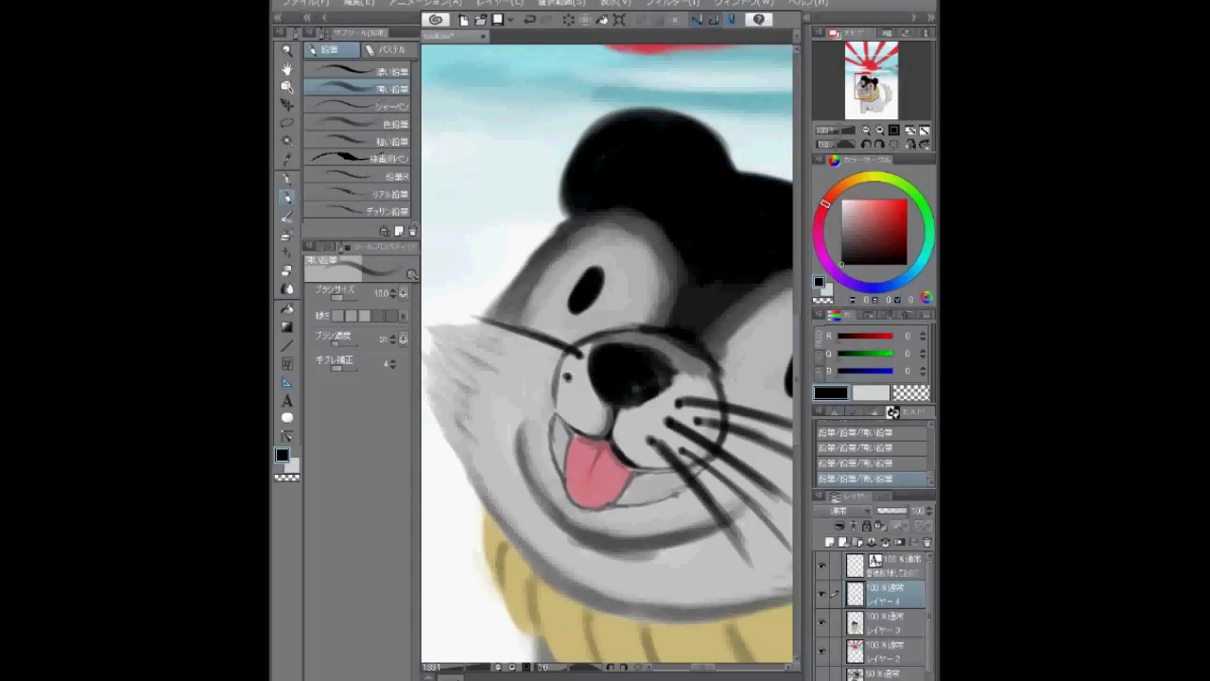
drag(571, 375, 467, 350)
click(563, 400)
drag(563, 401, 468, 388)
drag(568, 369, 471, 339)
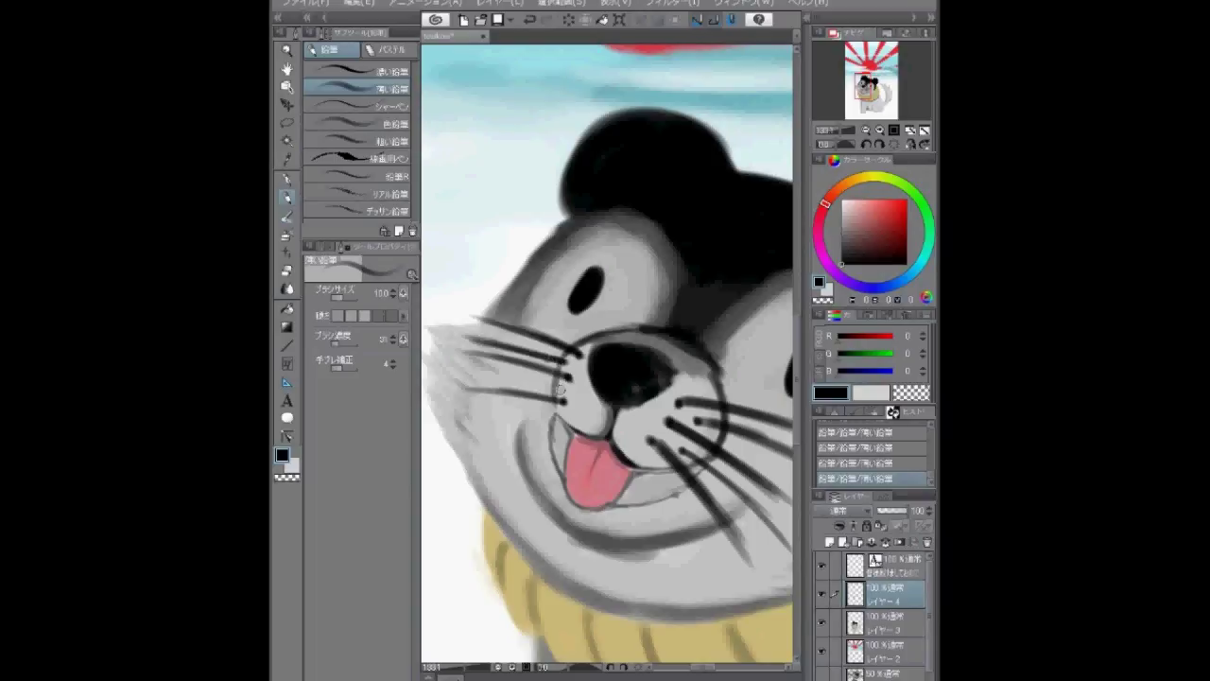
drag(566, 390, 496, 375)
scroll(613, 331, down, 5)
scroll(607, 357, up, 5)
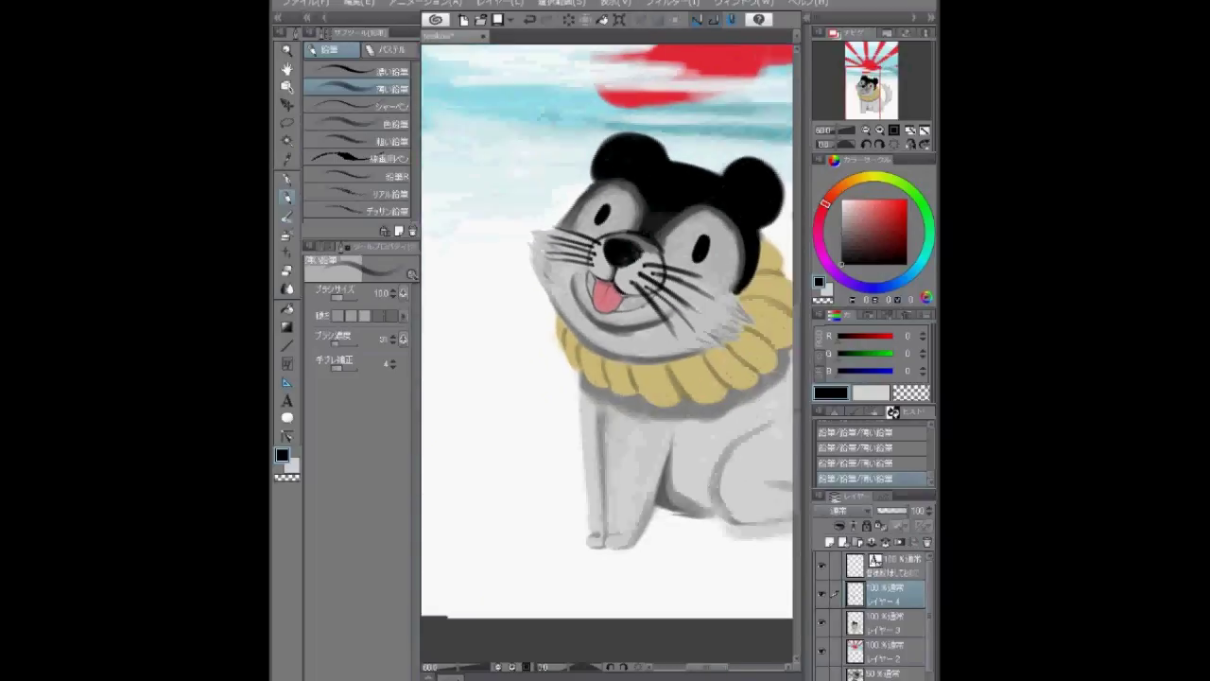
On レイヤー3, smooth the light grey patch around the left eye and deepen the black fur beside it
key(alt+bracketleft)
alt+click(568, 312)
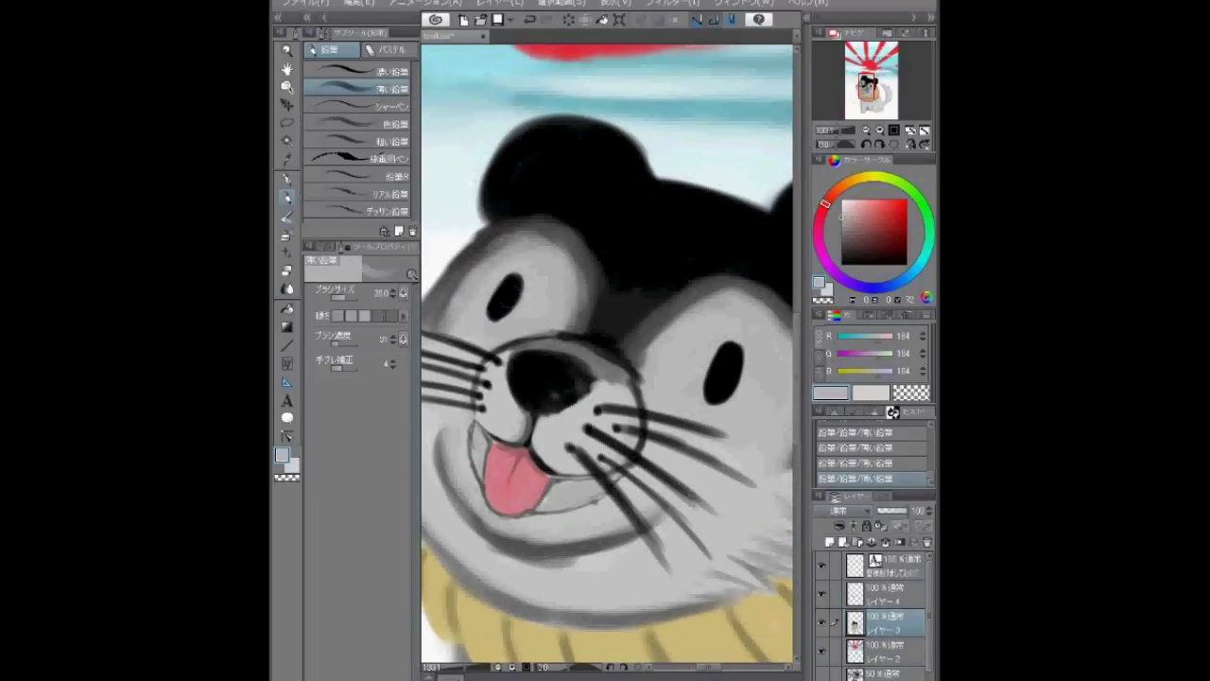
mouse_move(506, 283)
mouse_down()
mouse_move(497, 312)
mouse_move(560, 270)
mouse_move(529, 274)
mouse_move(522, 316)
mouse_move(524, 303)
mouse_up()
alt+click(556, 258)
key(bracketleft)
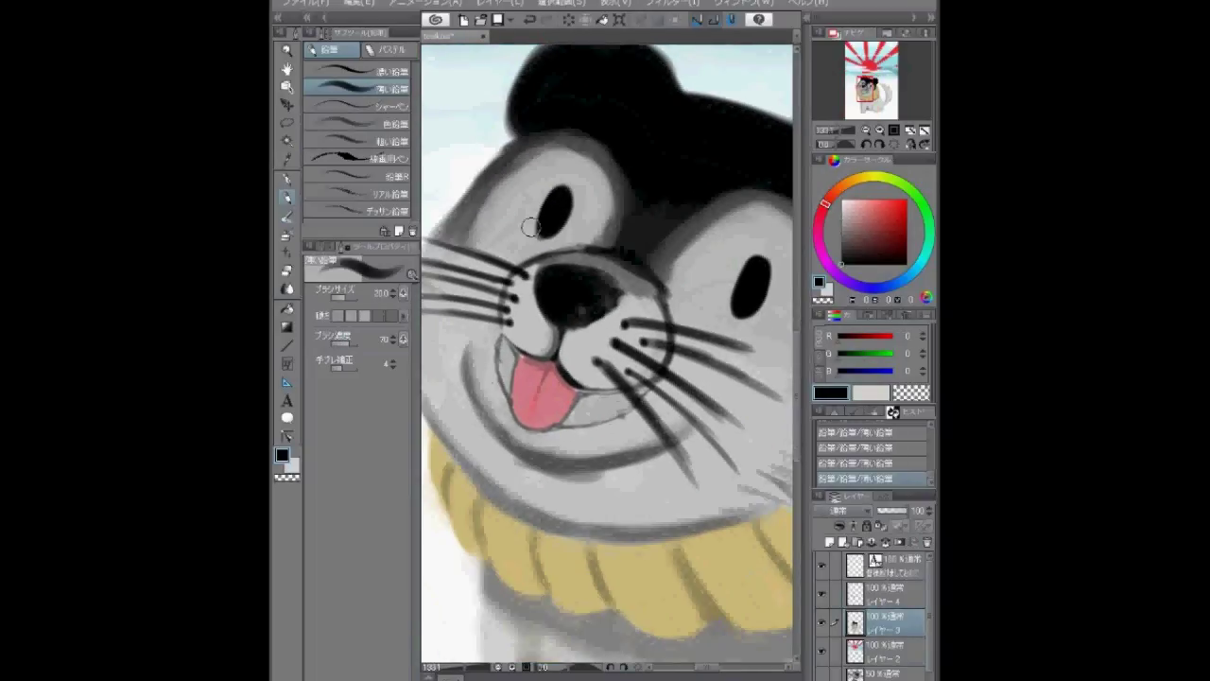
key(ctrl+z)
key(ctrl+y)
scroll(575, 276, up, 3)
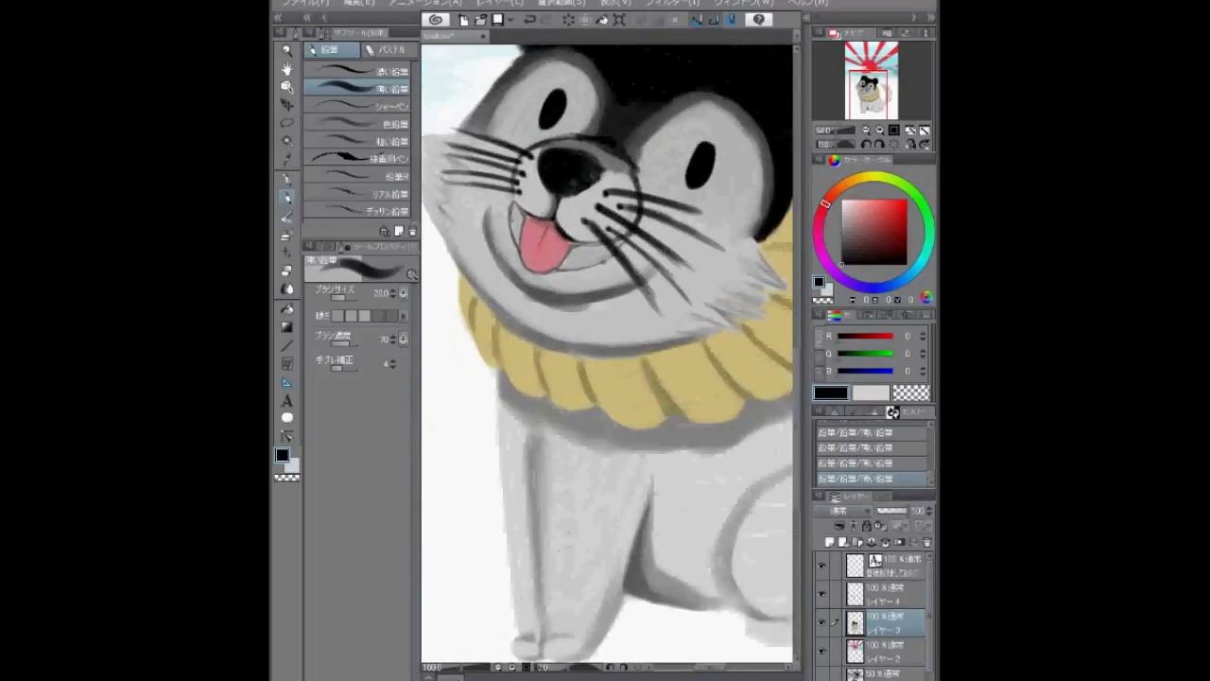
Clean up the mouth's lower outline beneath the tongue with a small light grey brush
alt+click(575, 276)
key(bracketleft)
key(bracketleft)
key(bracketleft)
key(bracketleft)
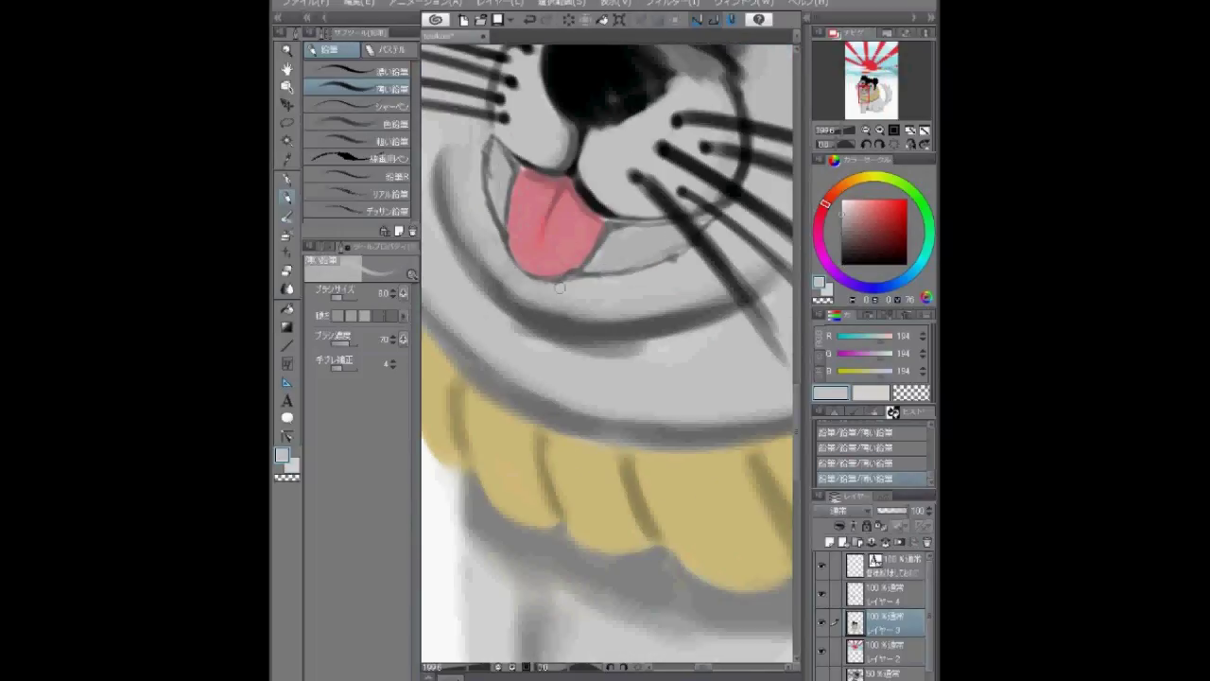
Redraw the mouth's left edge and its lower right edge in dark grey with a size 10 brush
alt+click(485, 175)
key(bracketright)
drag(489, 151, 496, 219)
drag(629, 271, 676, 251)
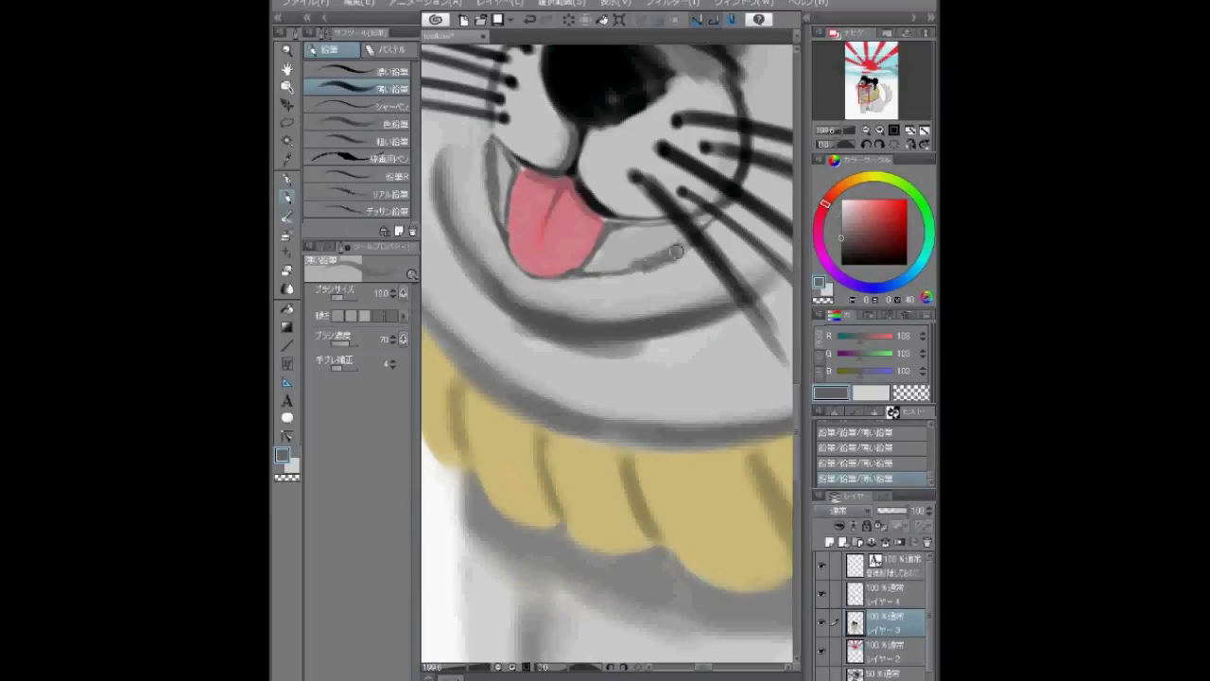
Sample black from the dog's mouth outline and reduce the pencil's brush size to 6
scroll(589, 203, down, 1)
alt+click(610, 220)
key(bracketleft)
key(bracketleft)
key(bracketleft)
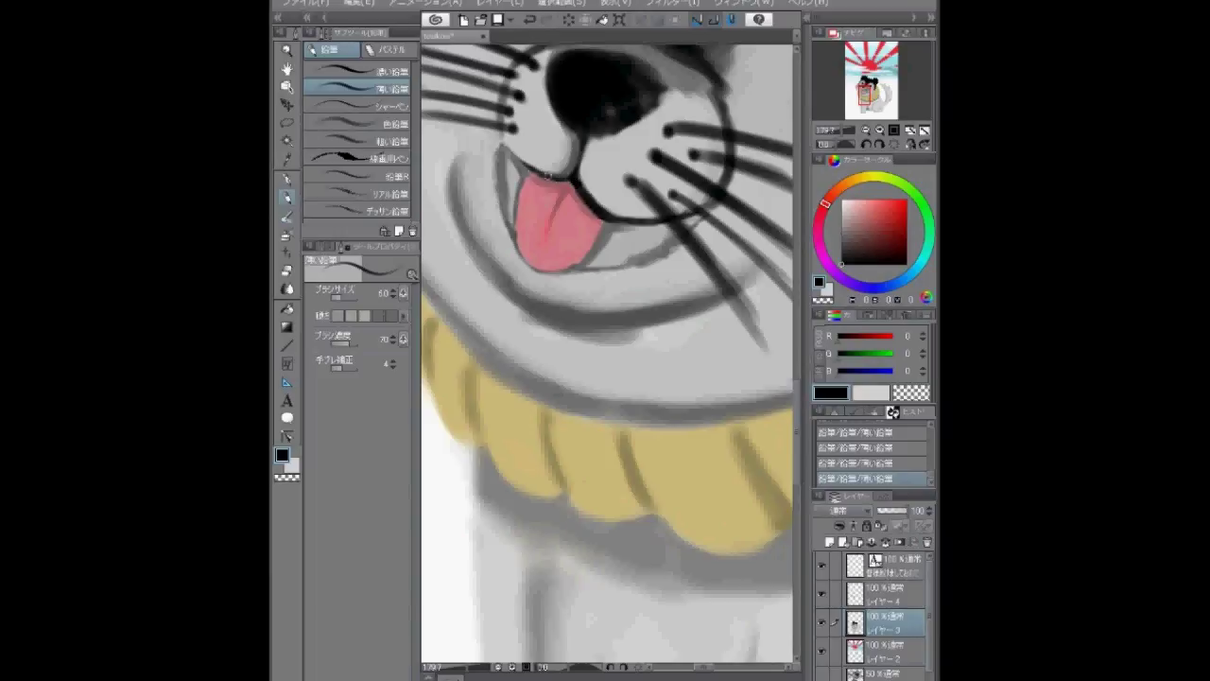
Transfer the dog artwork from レイヤー3 down to レイヤー2 and delete the empty レイヤー4
scroll(605, 283, down, 6)
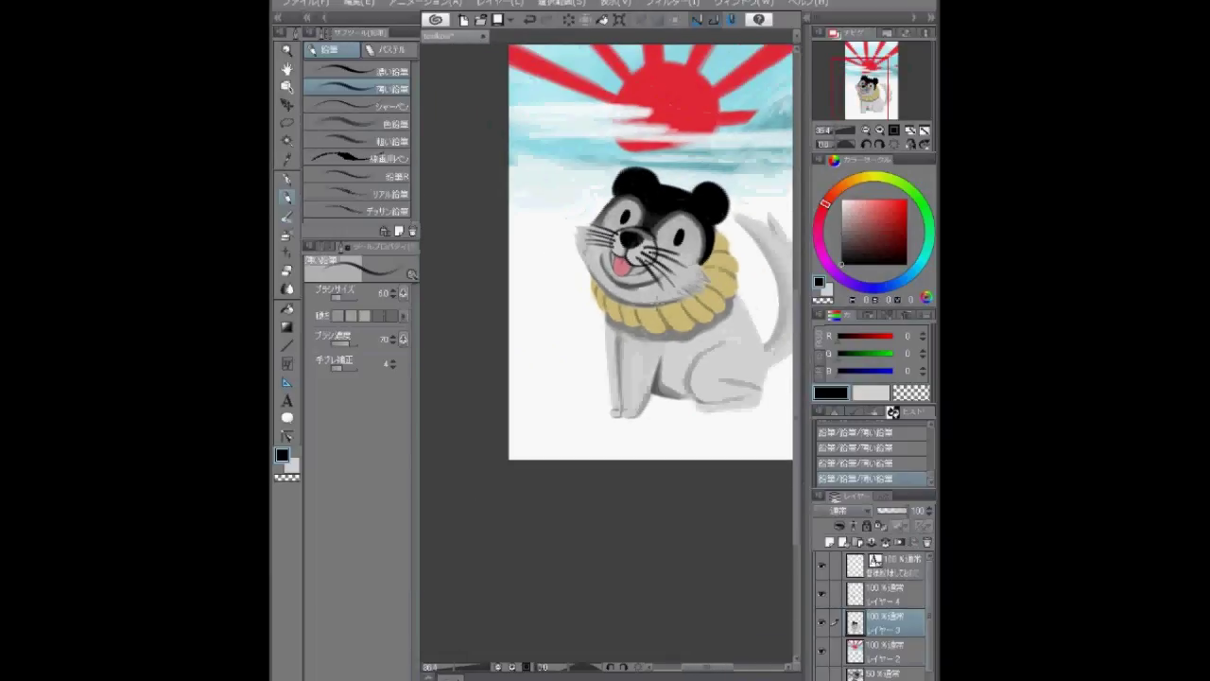
scroll(605, 284, down, 1)
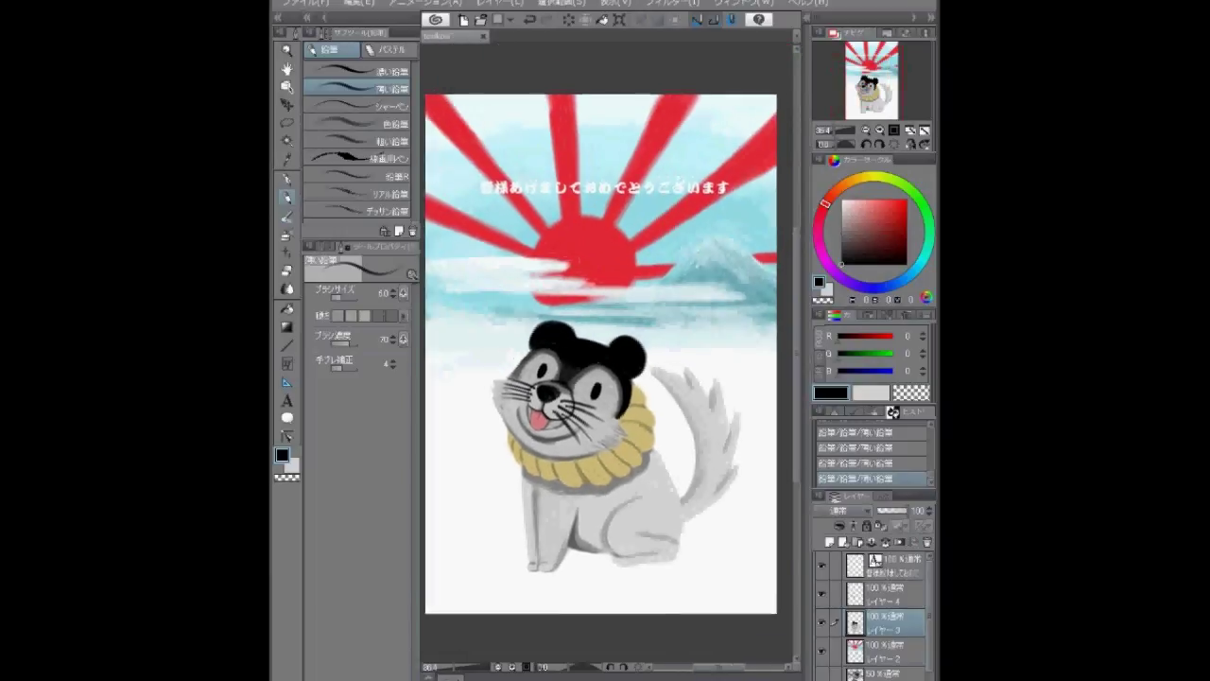
key(ctrl+alt+e)
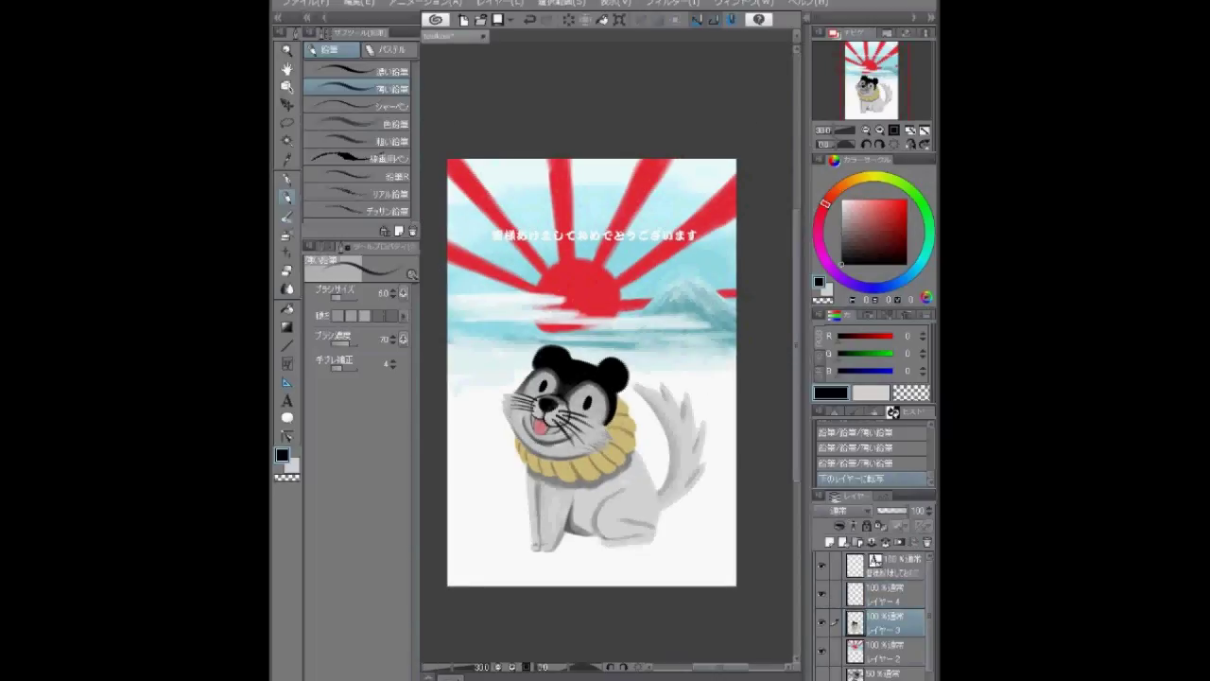
key(ctrl+alt+e)
key(alt+bracketright)
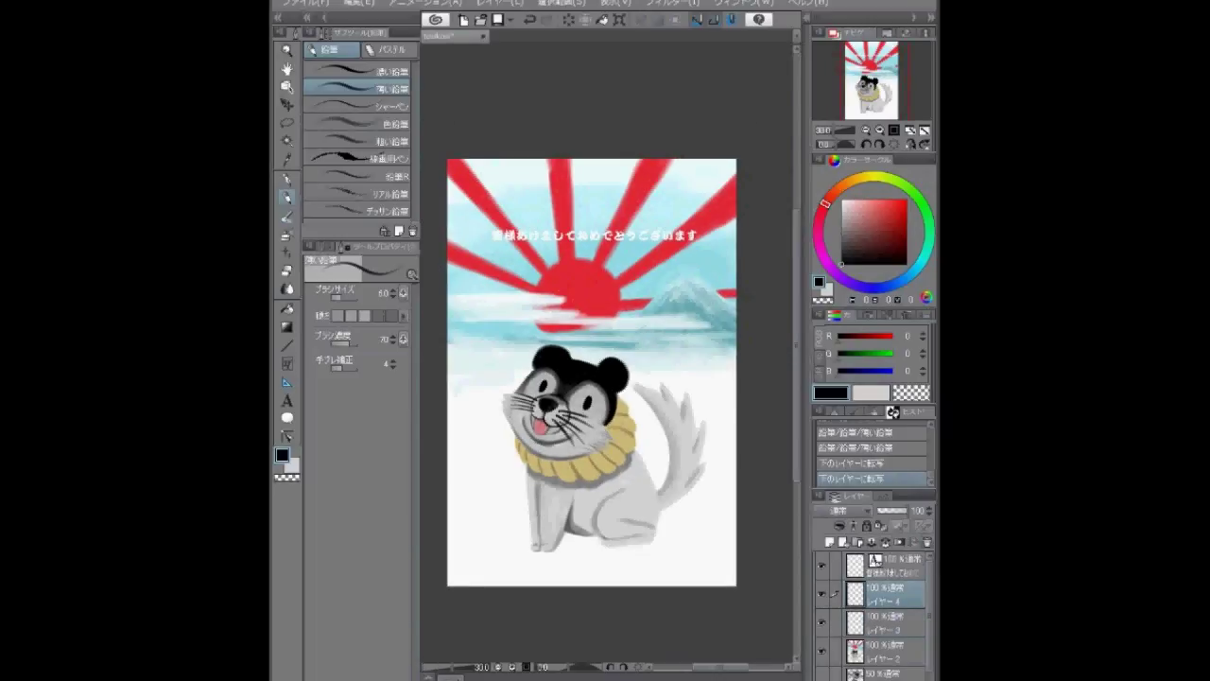
key(Delete)
scroll(515, 427, down, 1)
drag(514, 427, 543, 412)
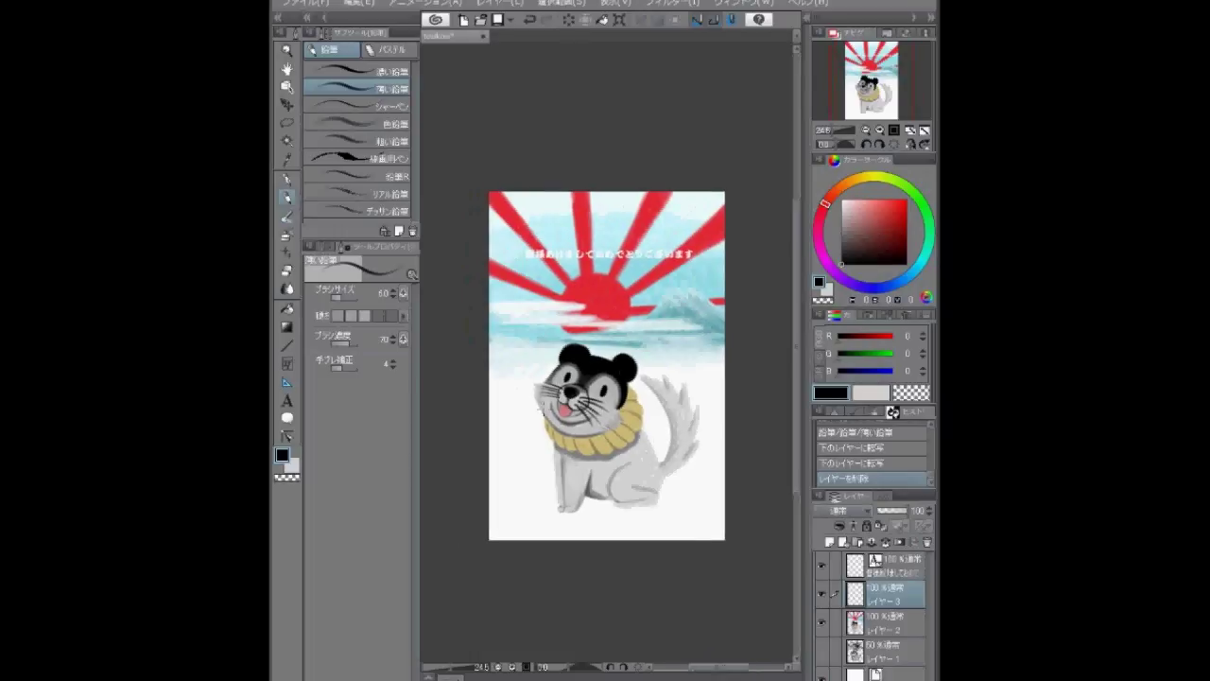
key(h)
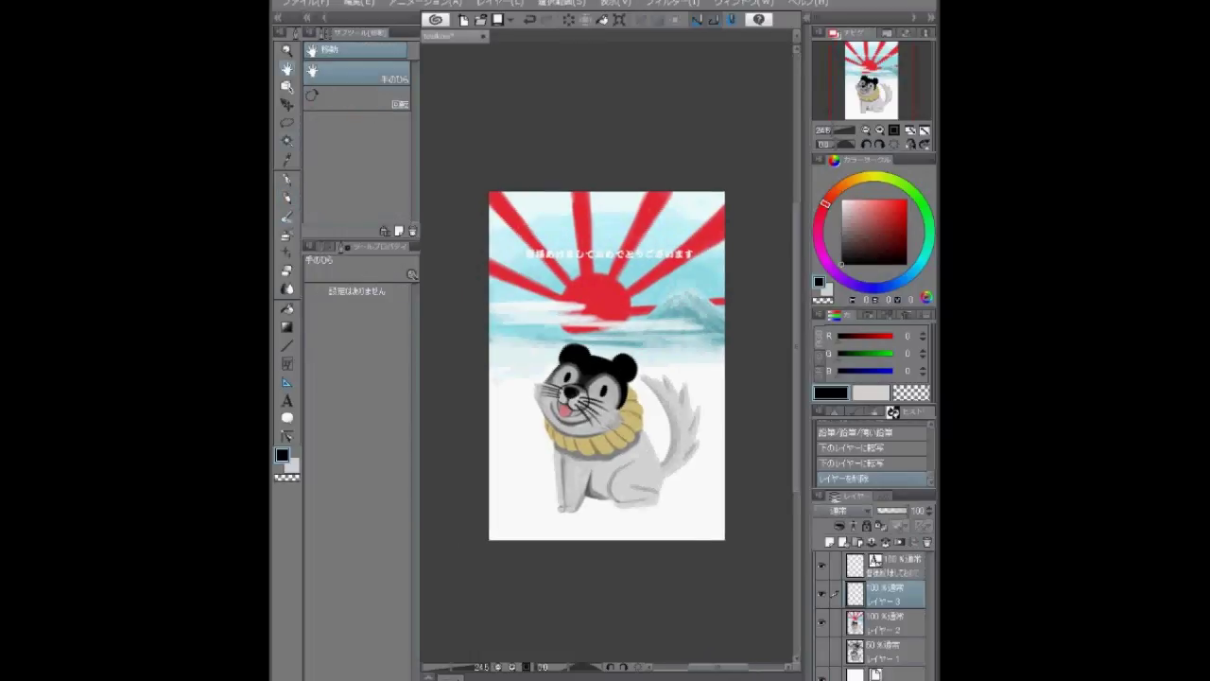